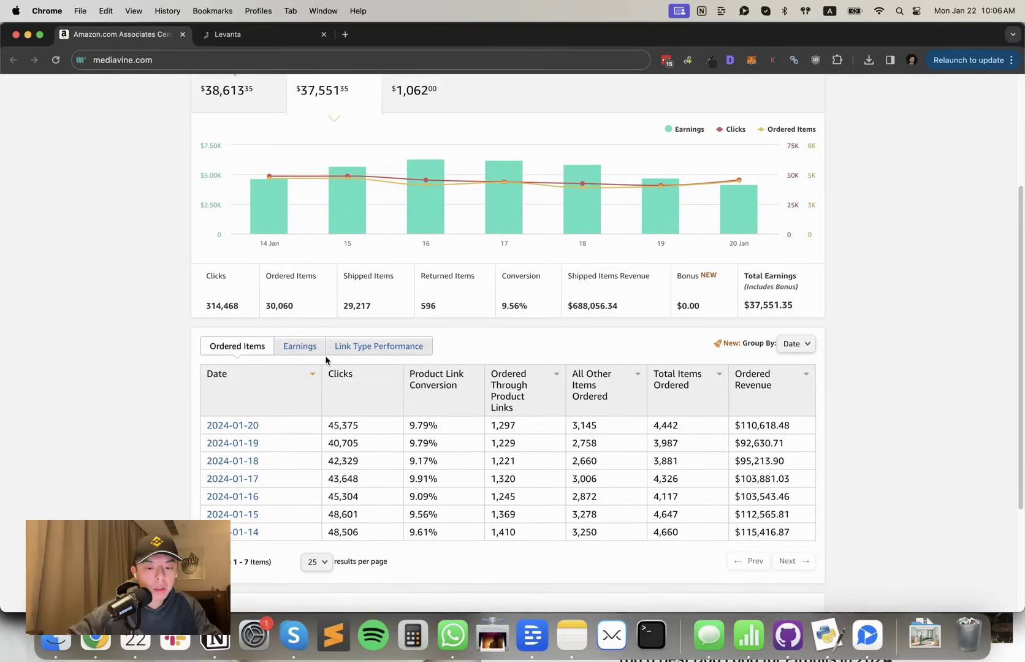
Switch the Amazon Associates daily report to Earnings to show each day's commission income
{"action": "scroll", "coordinate": [326, 359], "scroll_direction": "down", "scroll_amount": 2}
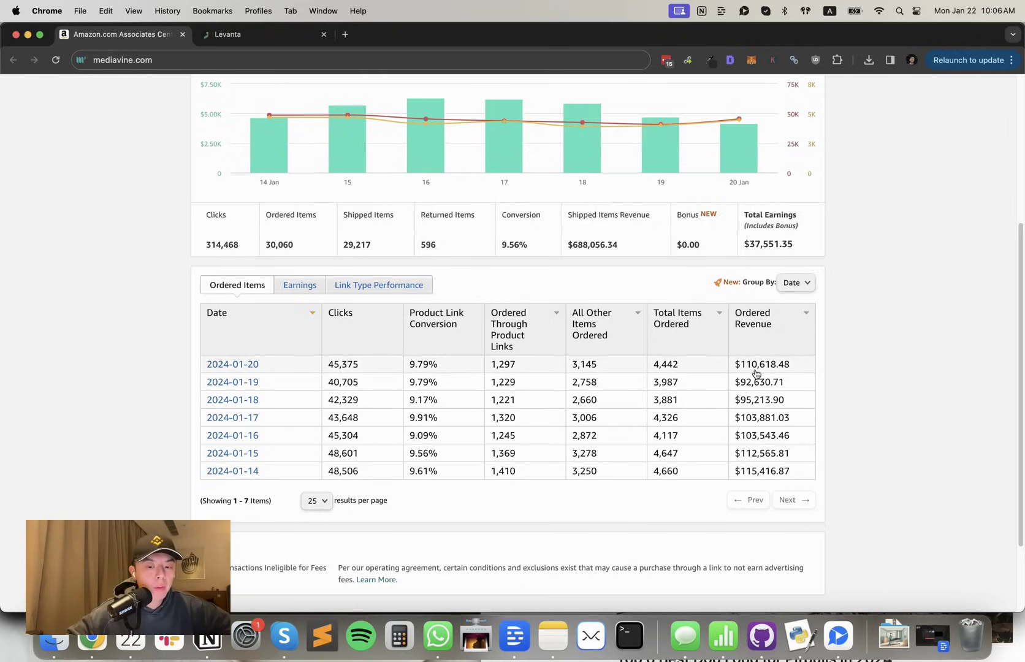
{"action": "left_click", "coordinate": [283, 293]}
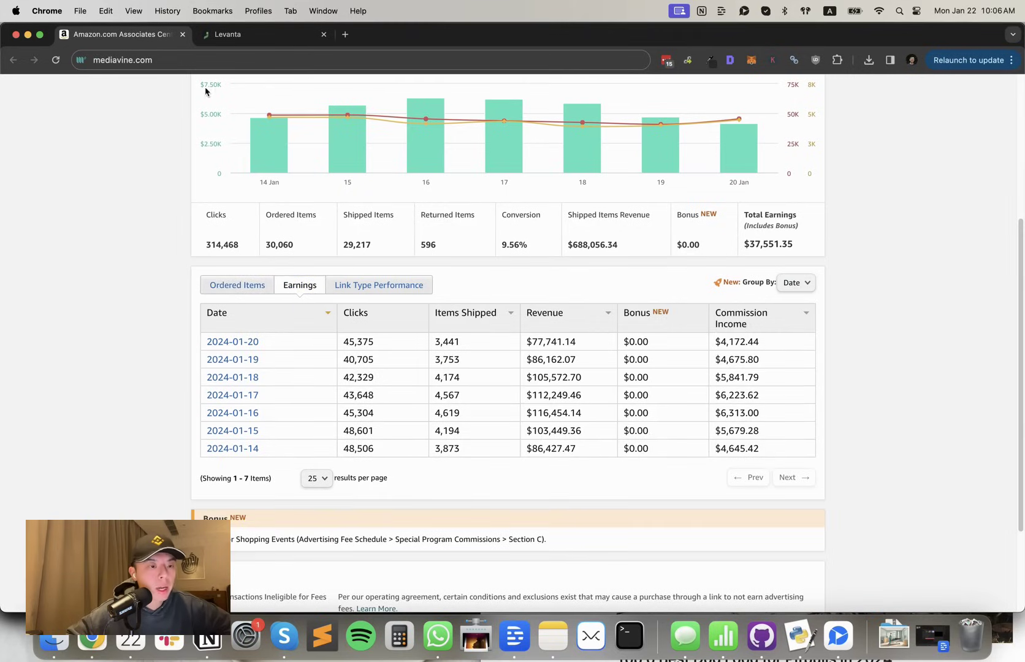
{"action": "left_click", "coordinate": [226, 35]}
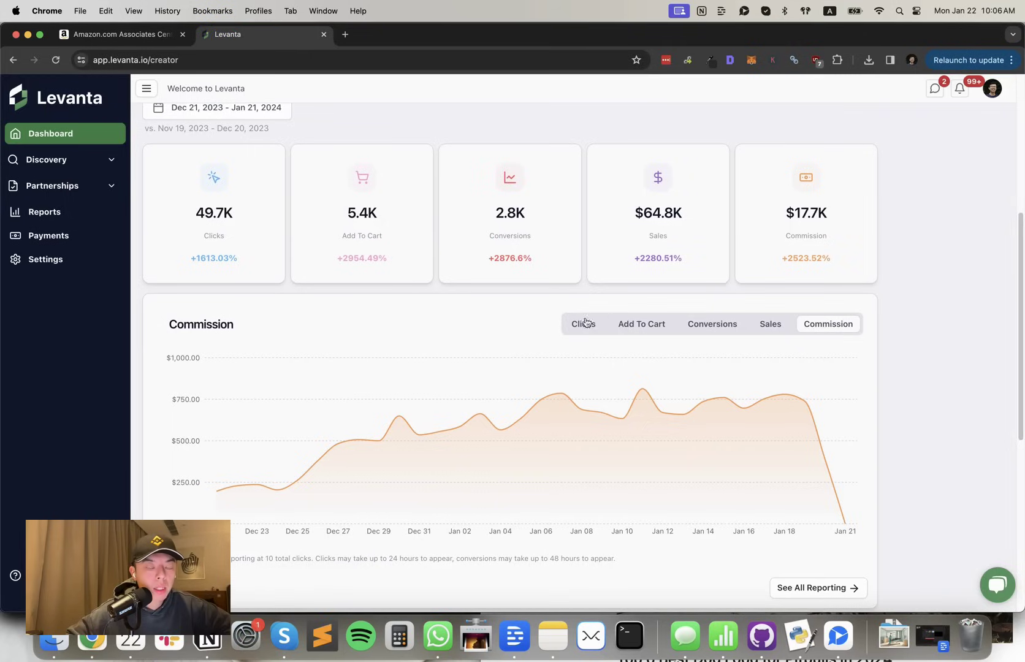
Toggle the Levanta trend chart to Clicks and back to Commission for Dec 21 – Jan 21
{"action": "left_click", "coordinate": [564, 324]}
{"action": "left_click", "coordinate": [824, 320]}
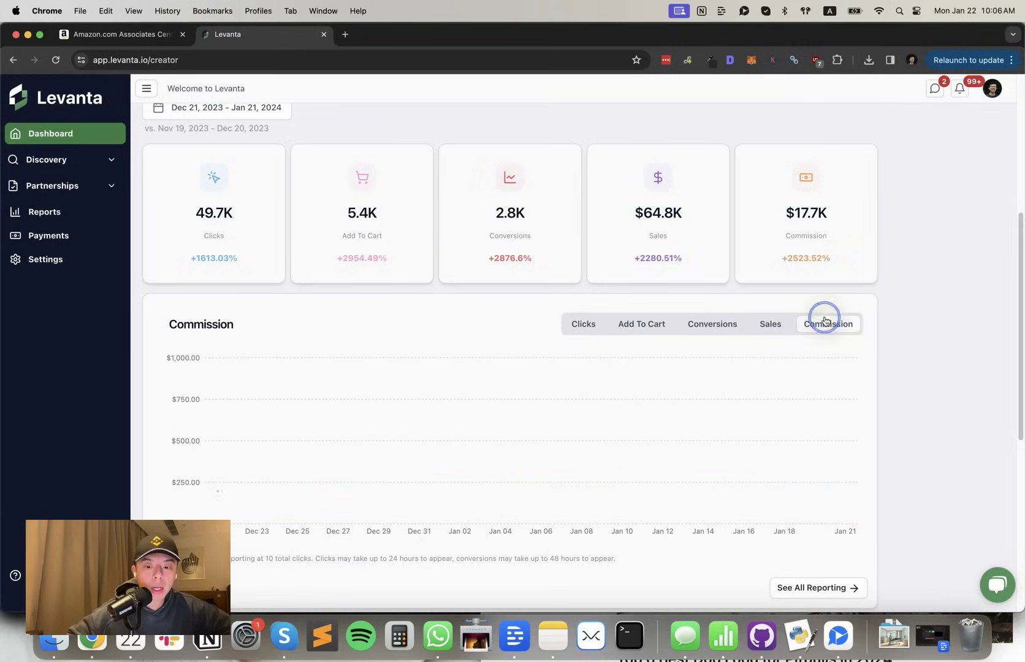
{"action": "mouse_move", "coordinate": [813, 392]}
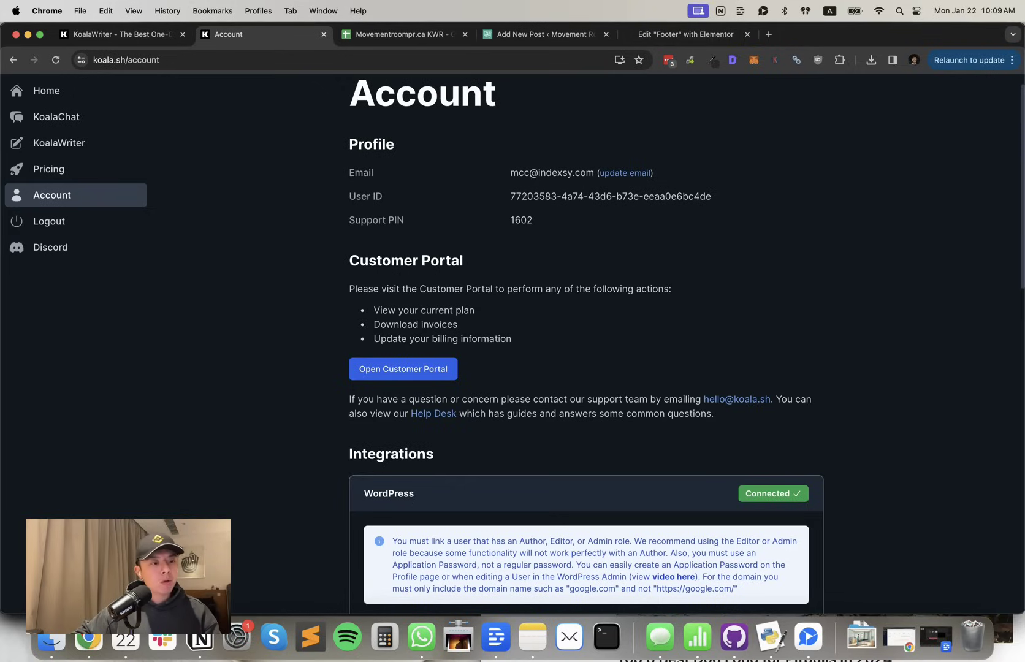
Paste the affiliate URL onto 'THIS LINK' in the Notion 15% off KoalaWriter heading
{"action": "scroll", "coordinate": [309, 272], "scroll_direction": "up", "scroll_amount": 2}
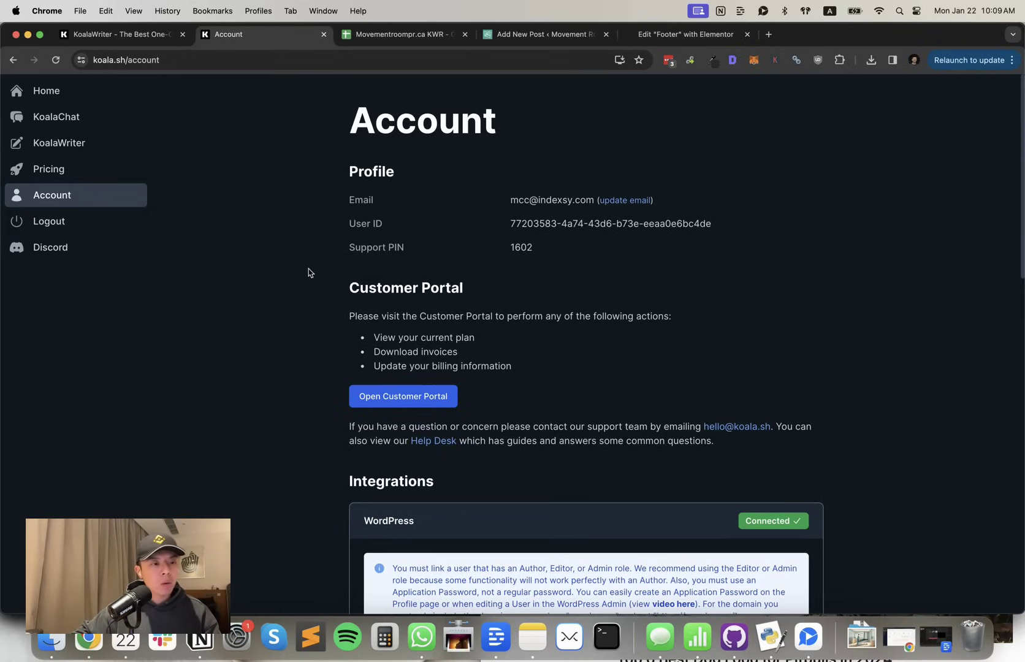
{"action": "left_click", "coordinate": [187, 639]}
{"action": "key", "text": "Escape"}
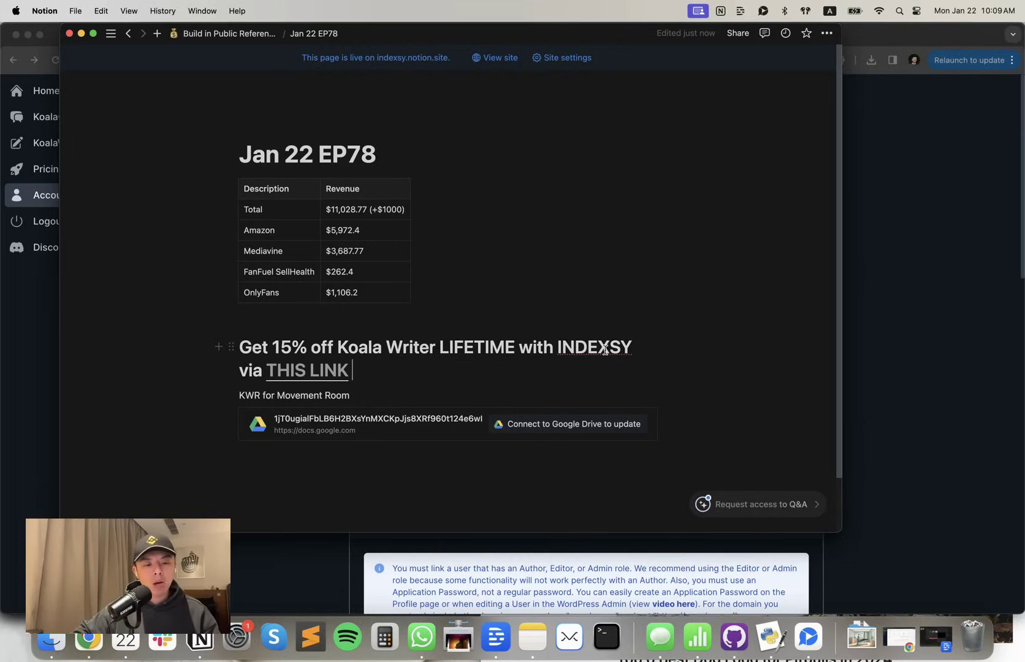
Check the 'THIS LINK' preview in Notion, then return to the KoalaWriter account page
{"action": "mouse_move", "coordinate": [345, 371]}
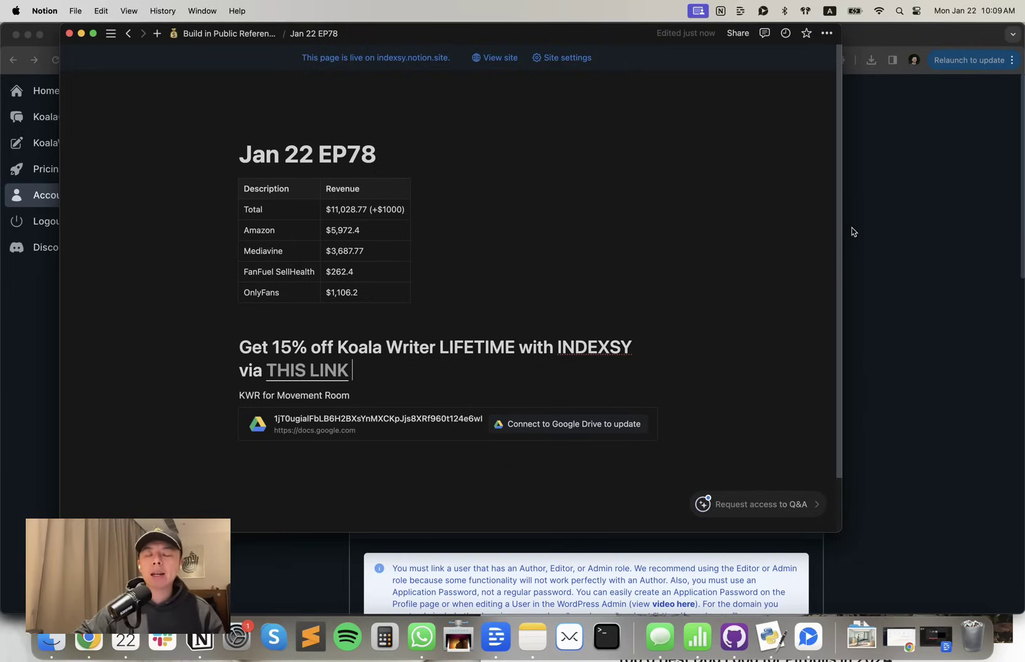
{"action": "left_click", "coordinate": [885, 212]}
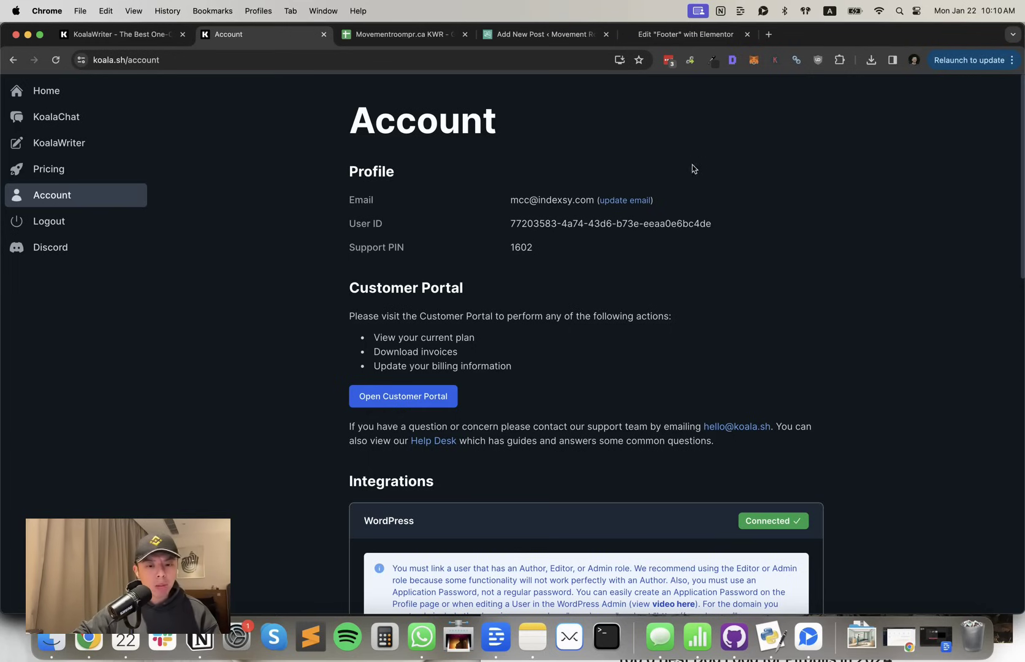
Scroll to KoalaWriter's WordPress integration showing farandaway.co connected
{"action": "scroll", "coordinate": [664, 236], "scroll_direction": "down", "scroll_amount": 10}
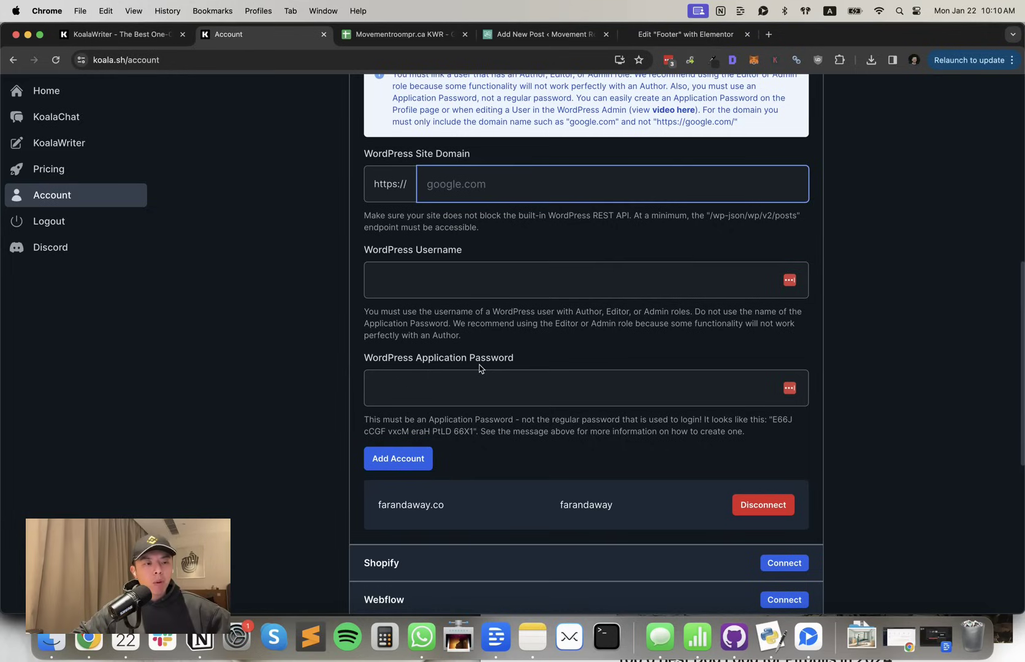
{"action": "left_click", "coordinate": [142, 36]}
Review the physiotherapy keywords in the Movementroompr.ca KWR sheet, then go back to KoalaWriter
{"action": "left_click", "coordinate": [399, 35]}
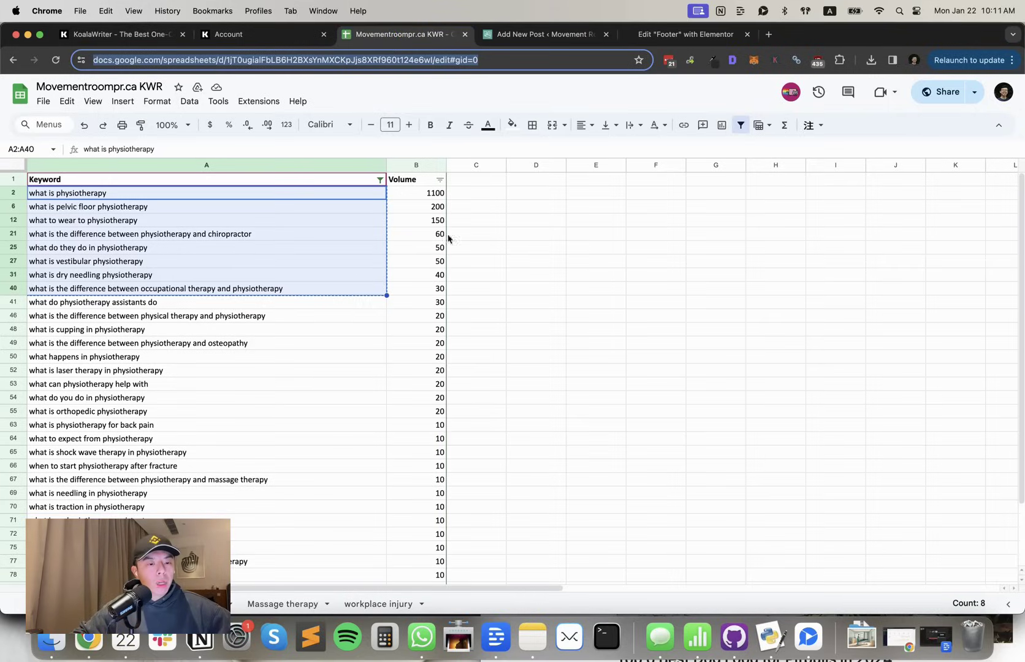
{"action": "left_click", "coordinate": [200, 640]}
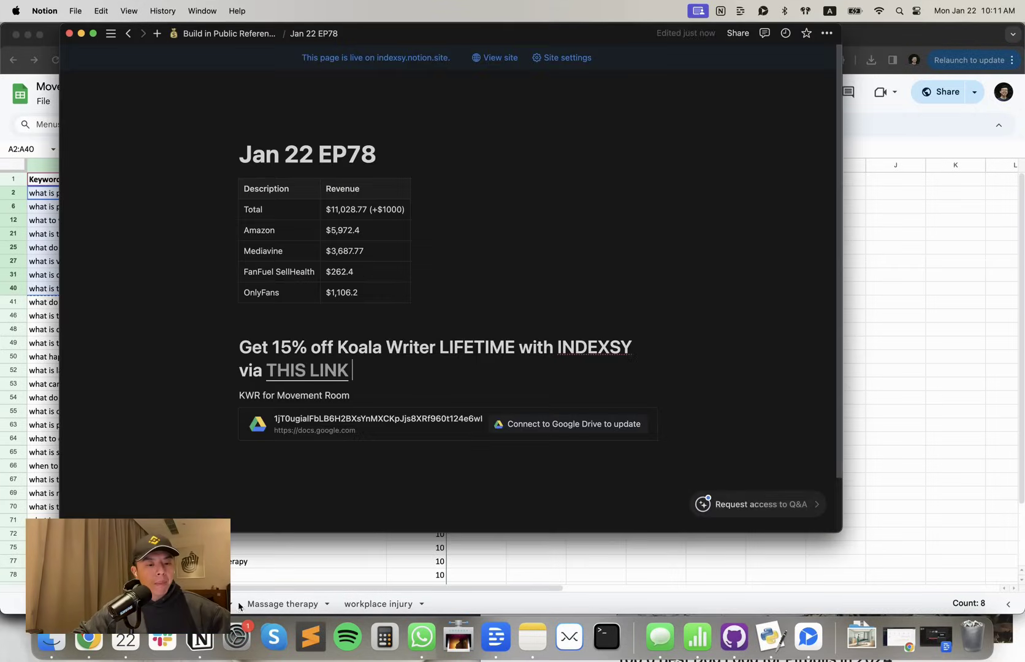
{"action": "left_click", "coordinate": [944, 231]}
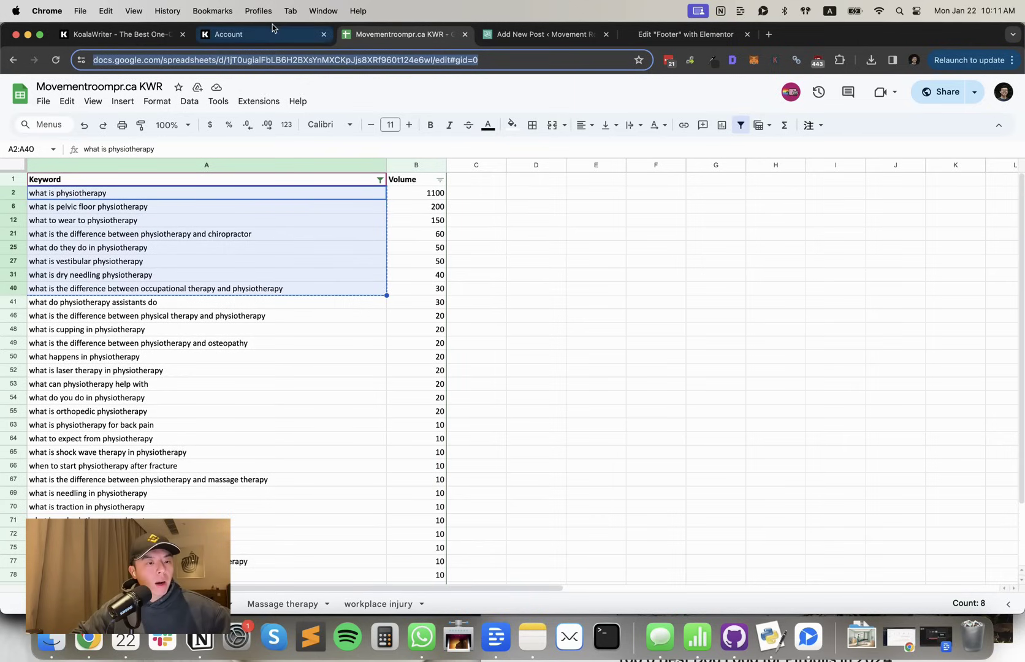
{"action": "left_click", "coordinate": [137, 40]}
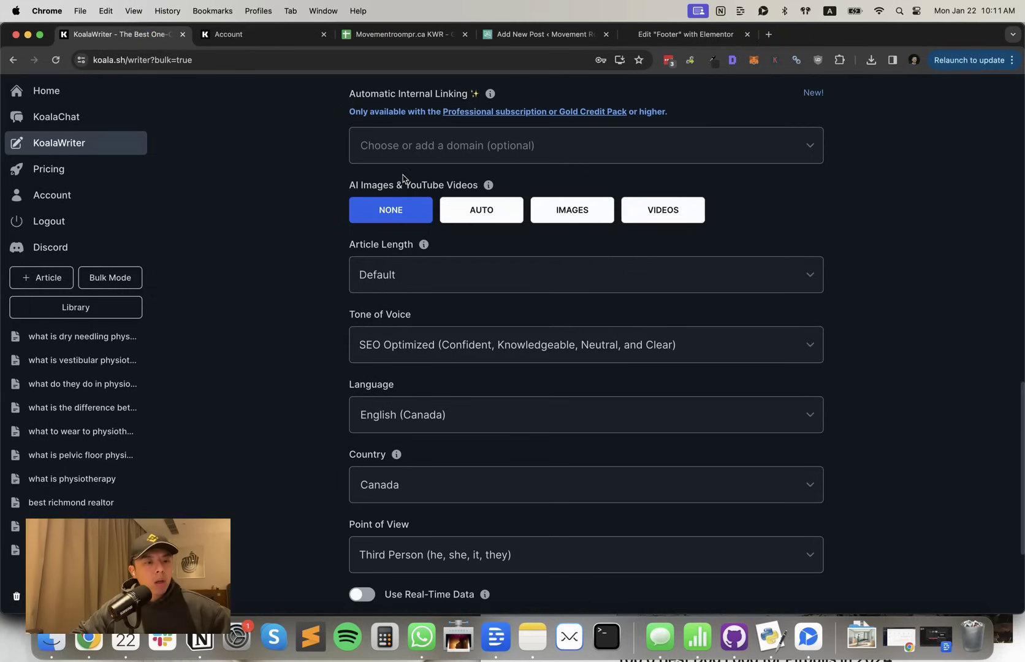
Put the KoalaWriter writer into Bulk Mode with Movement Room kept as the project
{"action": "left_click", "coordinate": [399, 35]}
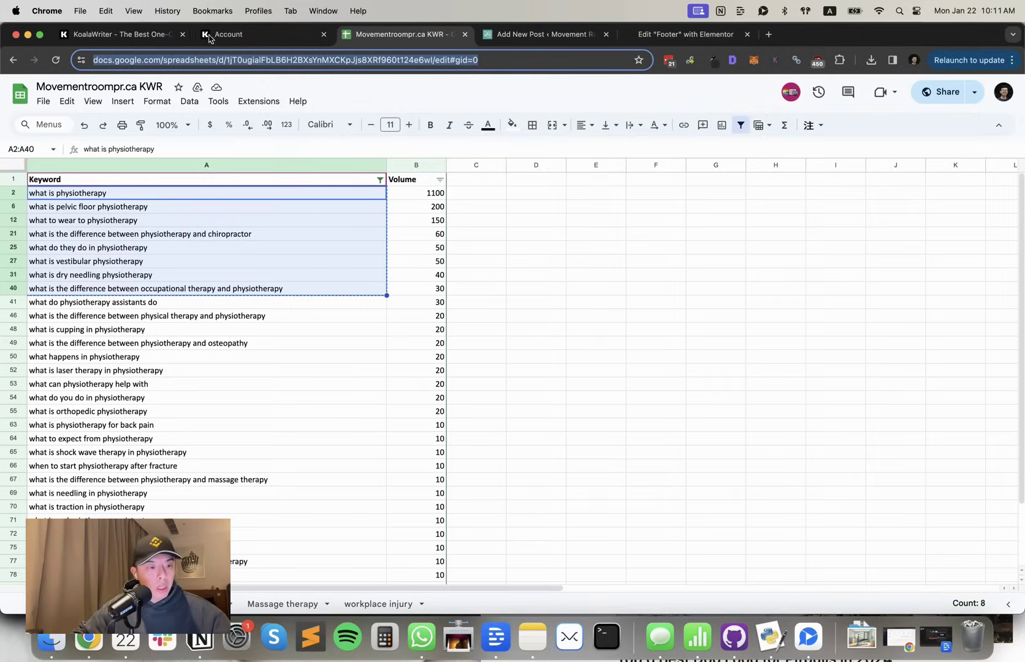
{"action": "left_click", "coordinate": [120, 34]}
{"action": "scroll", "coordinate": [415, 225], "scroll_direction": "up", "scroll_amount": 5}
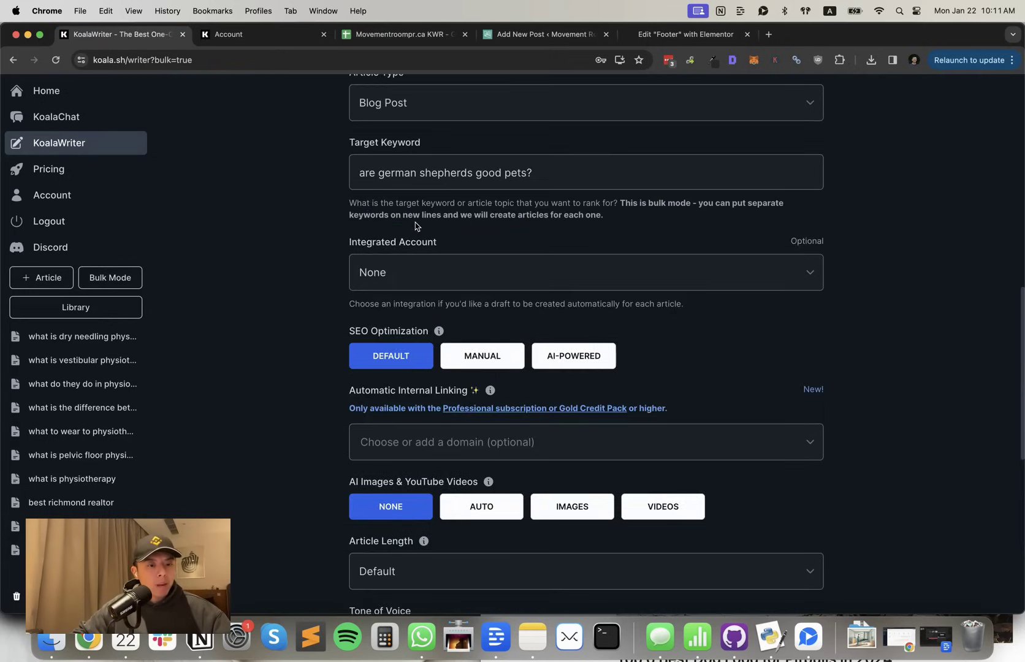
{"action": "scroll", "coordinate": [415, 227], "scroll_direction": "up", "scroll_amount": 4}
{"action": "scroll", "coordinate": [207, 162], "scroll_direction": "up", "scroll_amount": 3}
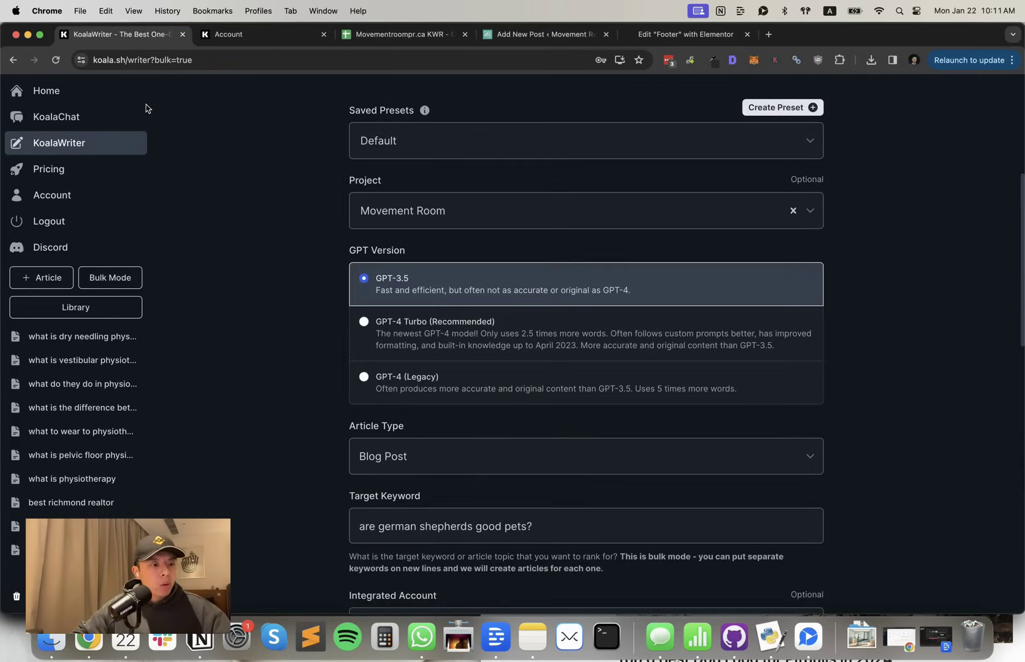
{"action": "left_click", "coordinate": [119, 146]}
{"action": "left_click", "coordinate": [122, 275]}
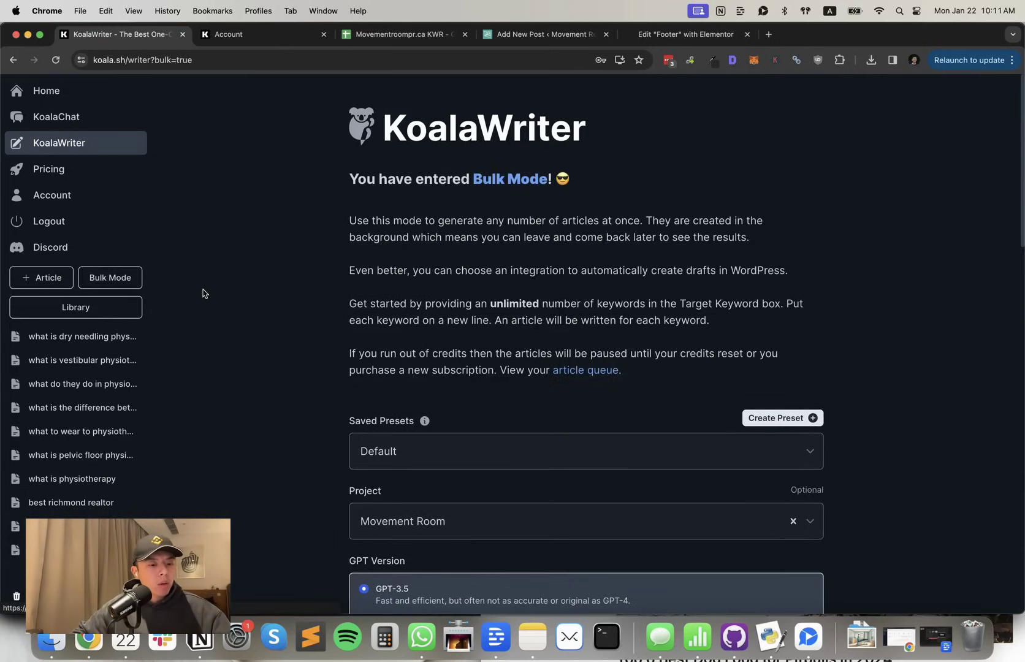
{"action": "scroll", "coordinate": [260, 326], "scroll_direction": "down", "scroll_amount": 4}
{"action": "left_click", "coordinate": [440, 306]}
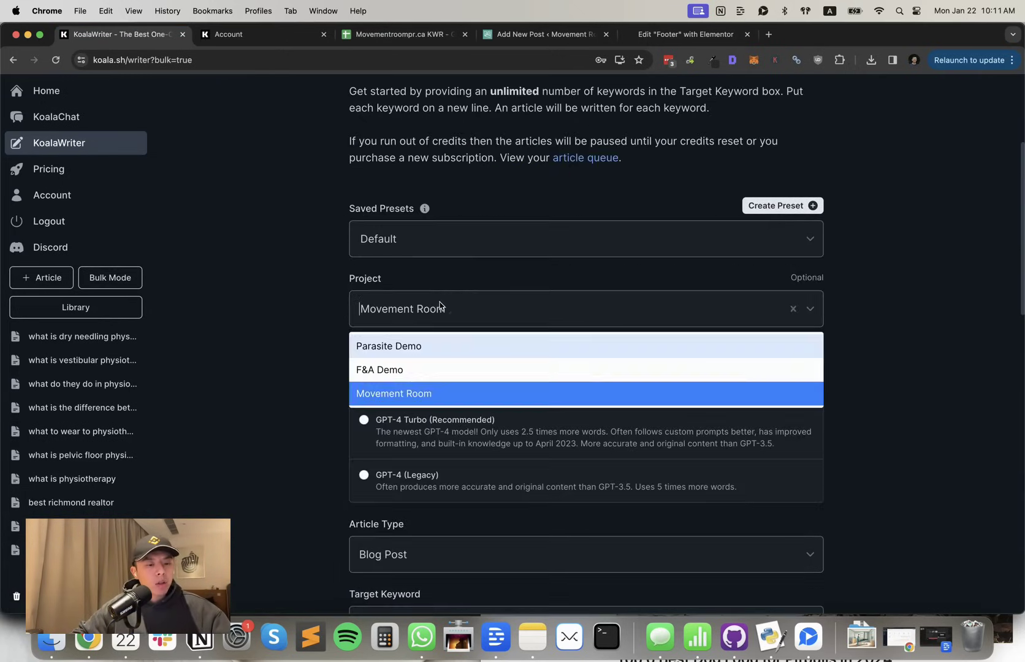
{"action": "left_click", "coordinate": [329, 321]}
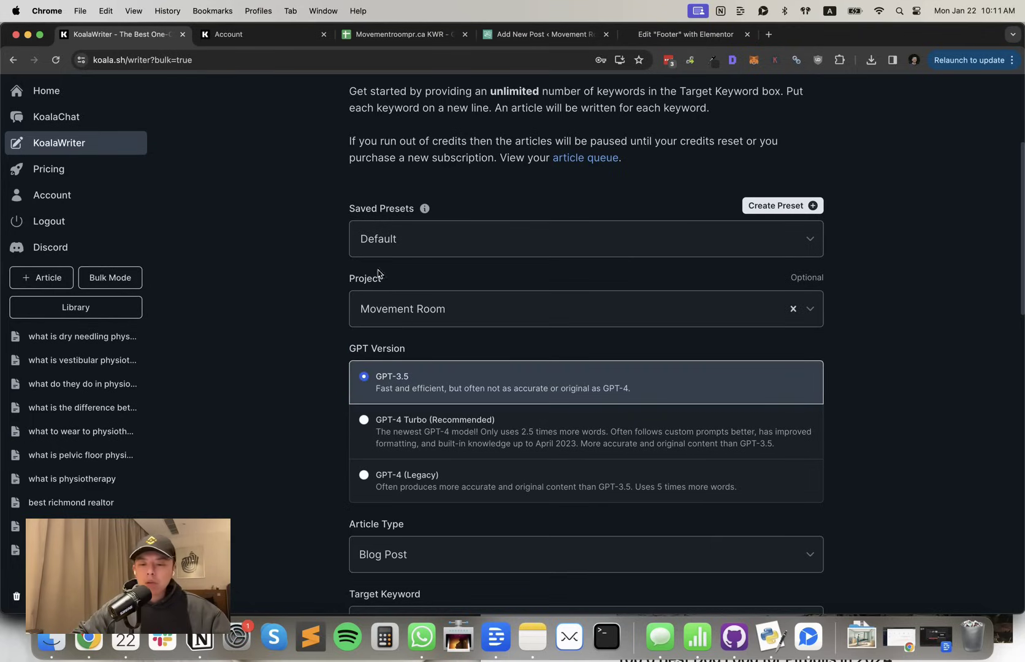
Open the Library in a new tab and filter it to Movement Room's articles
{"action": "left_click", "coordinate": [98, 305], "text": "super"}
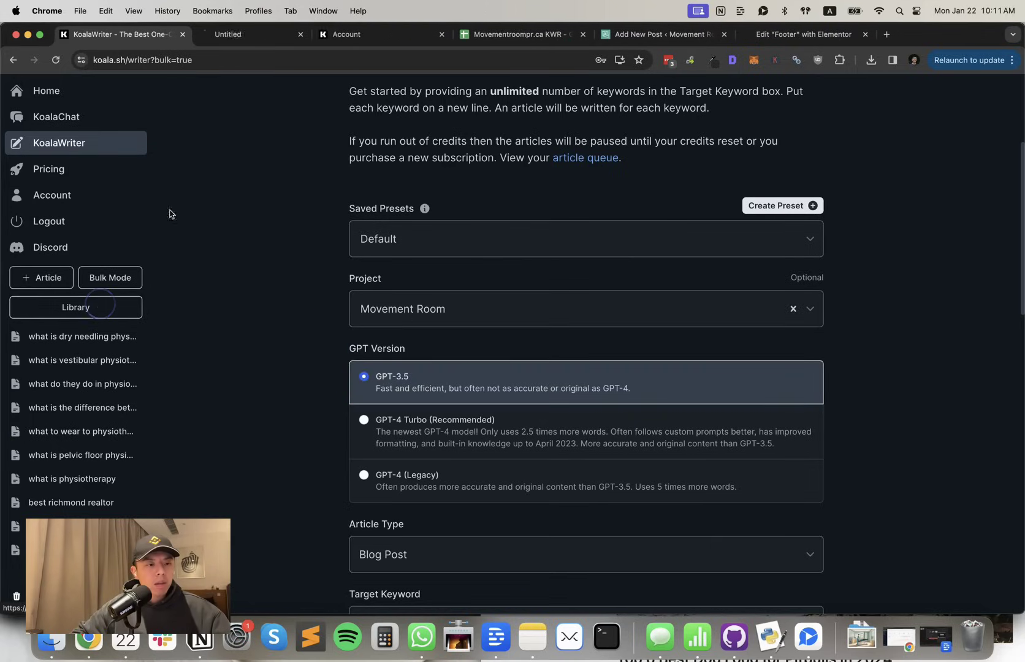
{"action": "left_click", "coordinate": [248, 35]}
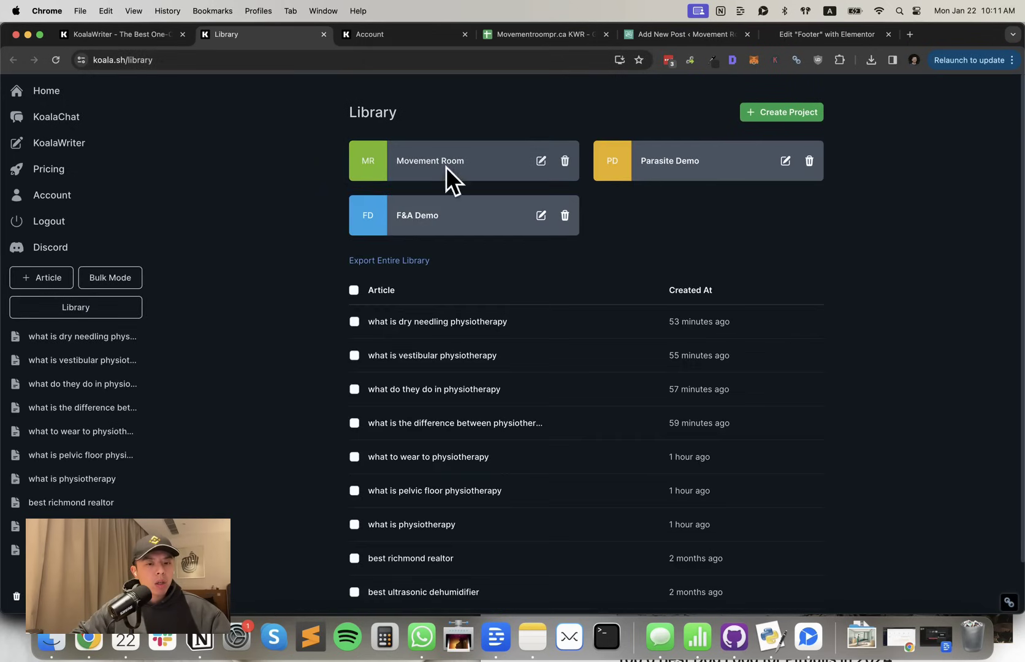
{"action": "left_click", "coordinate": [461, 164]}
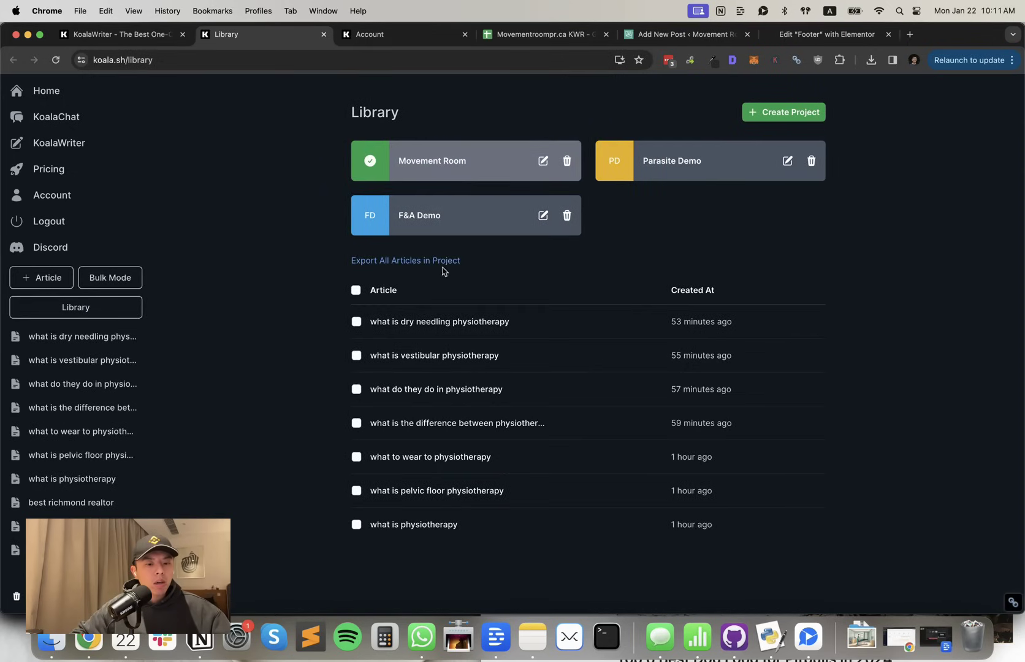
{"action": "left_click", "coordinate": [123, 34]}
{"action": "scroll", "coordinate": [380, 258], "scroll_direction": "down", "scroll_amount": 3}
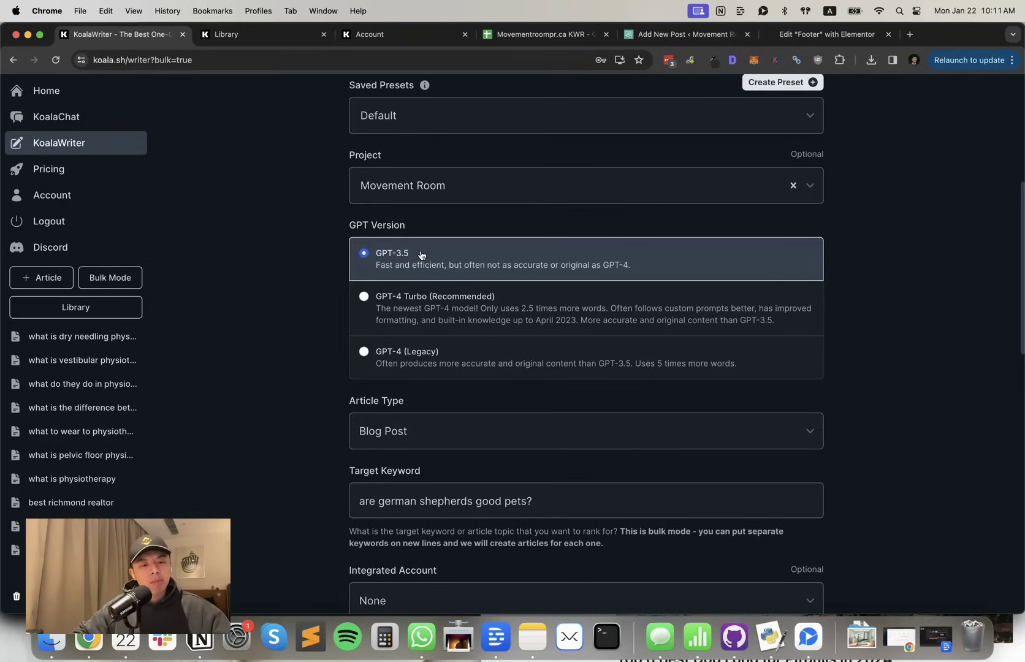
Keep GPT-3.5 as the model and Blog Post as the article type
{"action": "left_click", "coordinate": [423, 351]}
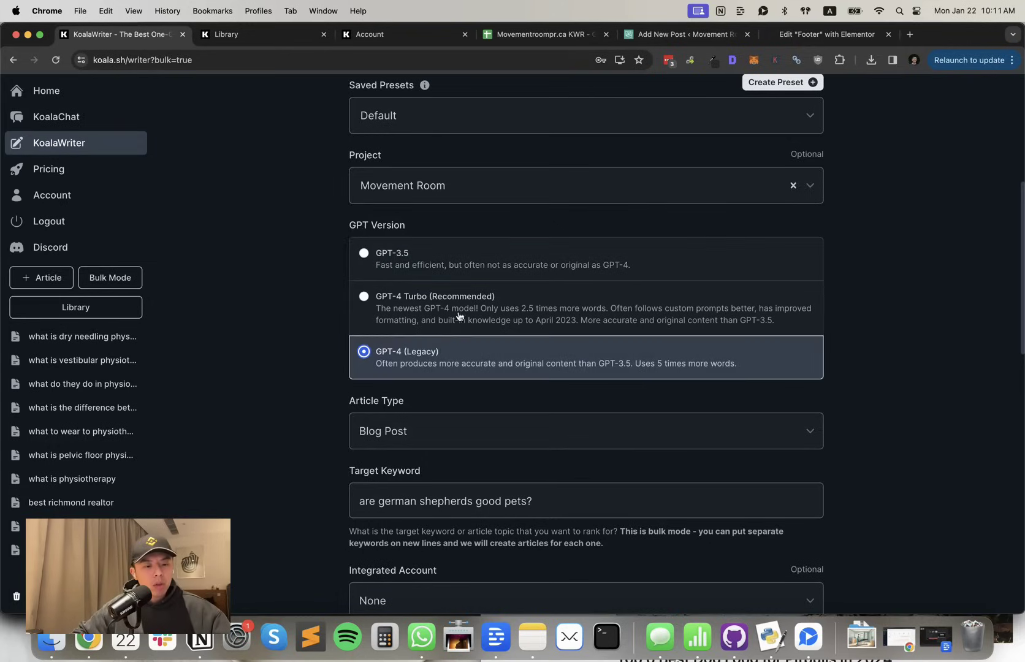
{"action": "left_click", "coordinate": [461, 314]}
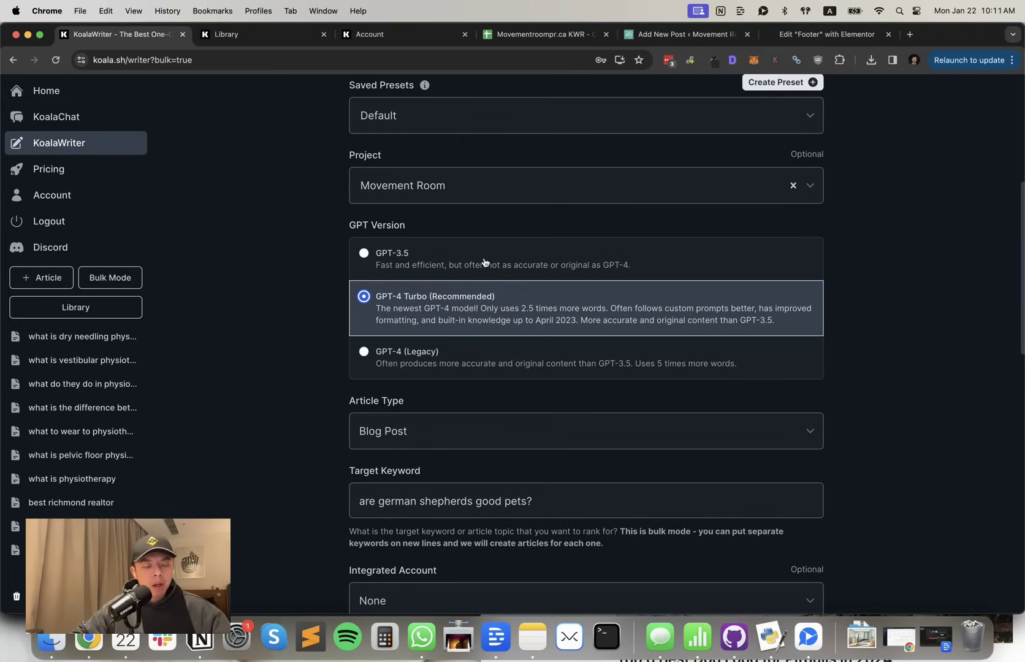
{"action": "left_click", "coordinate": [484, 262]}
{"action": "scroll", "coordinate": [484, 263], "scroll_direction": "down", "scroll_amount": 3}
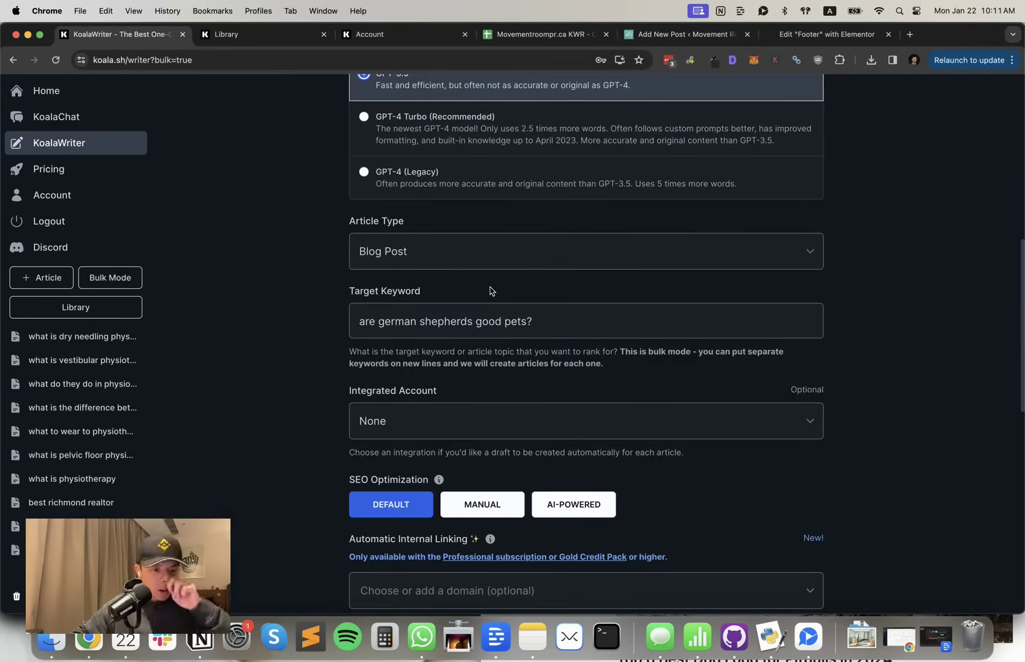
{"action": "left_click", "coordinate": [481, 260]}
{"action": "left_click", "coordinate": [479, 254]}
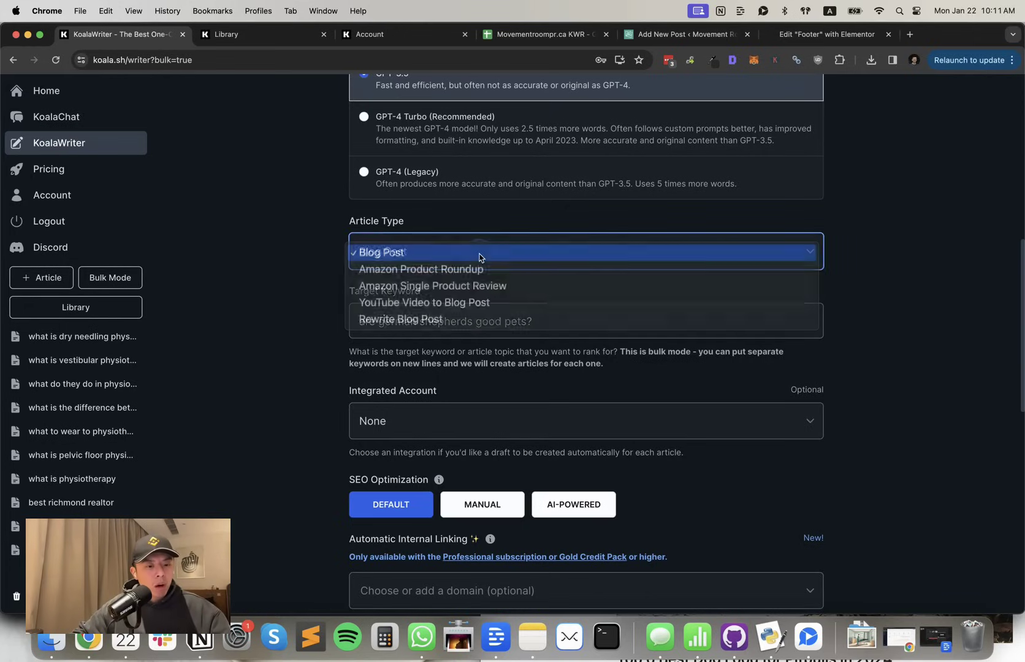
Replace the target keyword with the physiotherapy keywords copied from A2:A40 of the KWR sheet
{"action": "triple_click", "coordinate": [439, 318]}
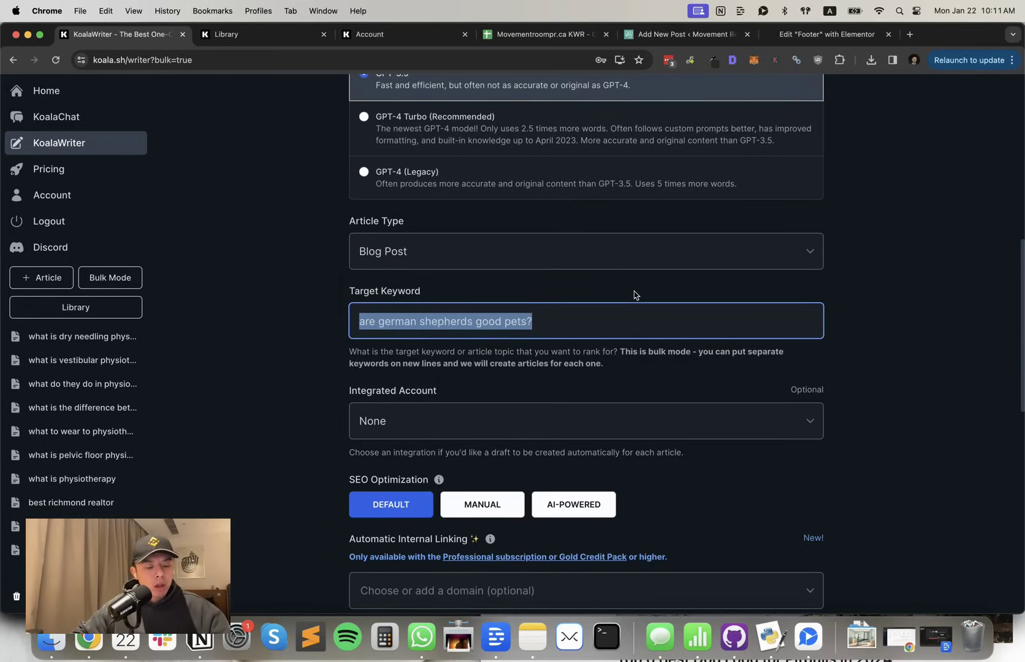
{"action": "key", "text": "super+z"}
{"action": "key", "text": "super+4"}
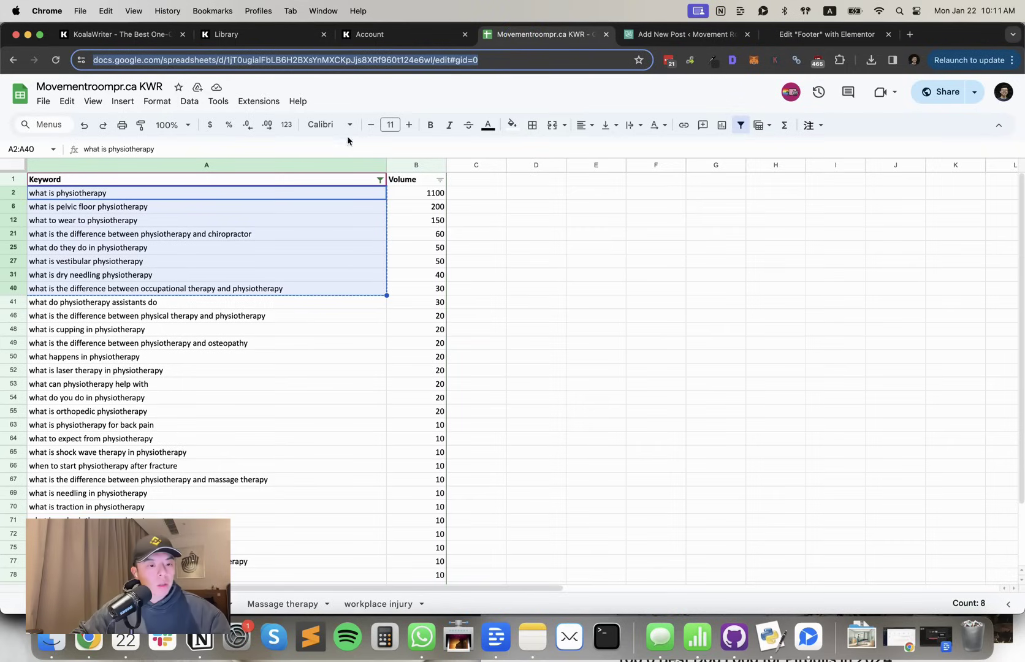
{"action": "left_click", "coordinate": [328, 218]}
{"action": "left_click", "coordinate": [331, 180]}
{"action": "left_click", "coordinate": [317, 194]}
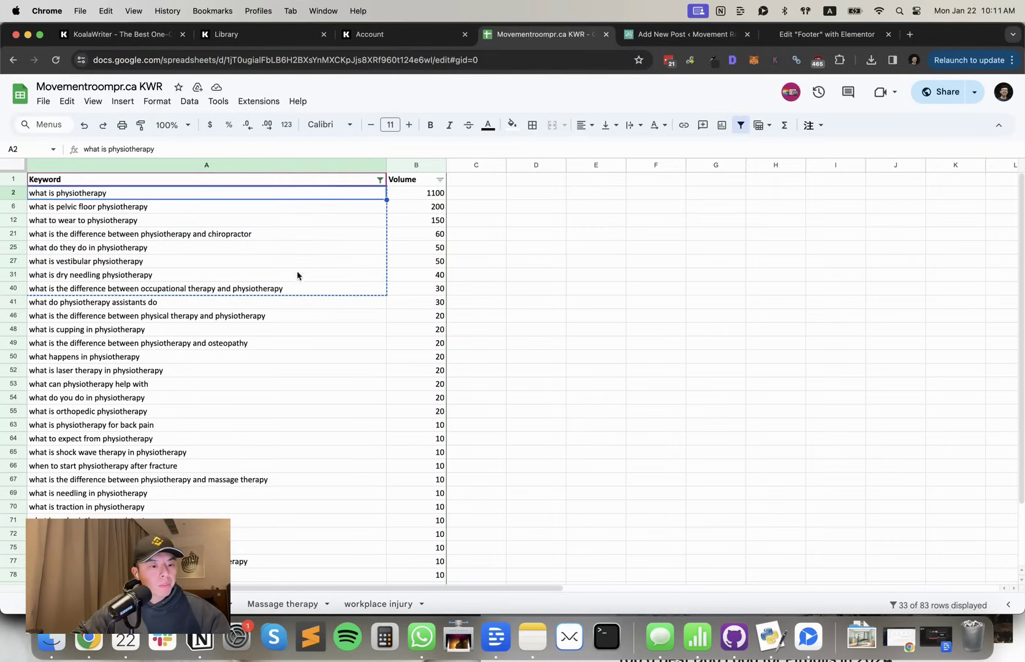
{"action": "left_click", "coordinate": [283, 290], "text": "shift"}
{"action": "key", "text": "super+c"}
{"action": "key", "text": "super+1"}
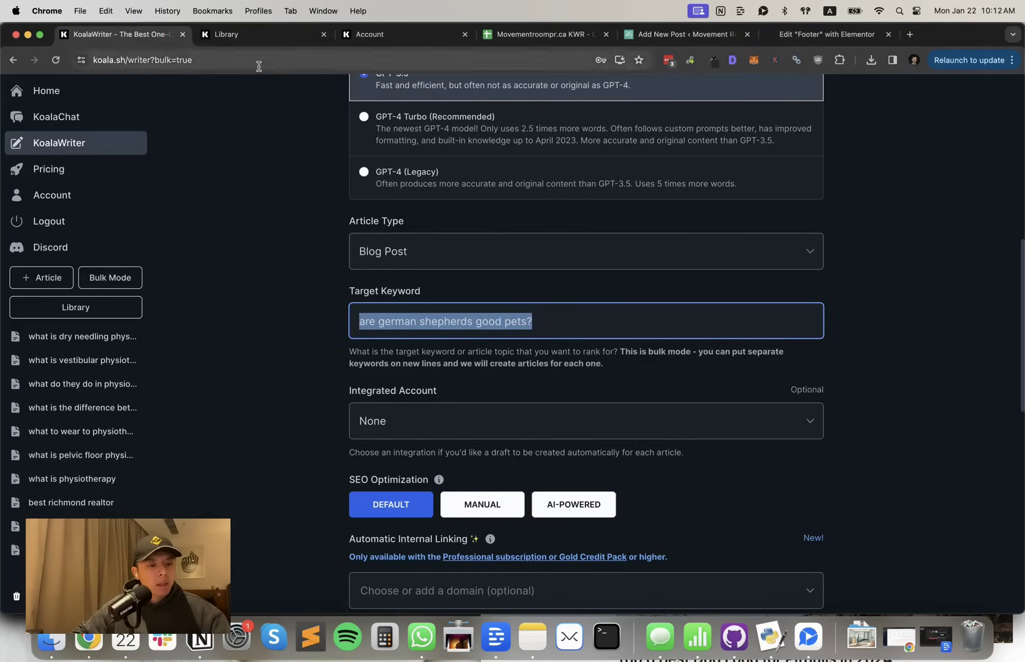
{"action": "key", "text": "super+v"}
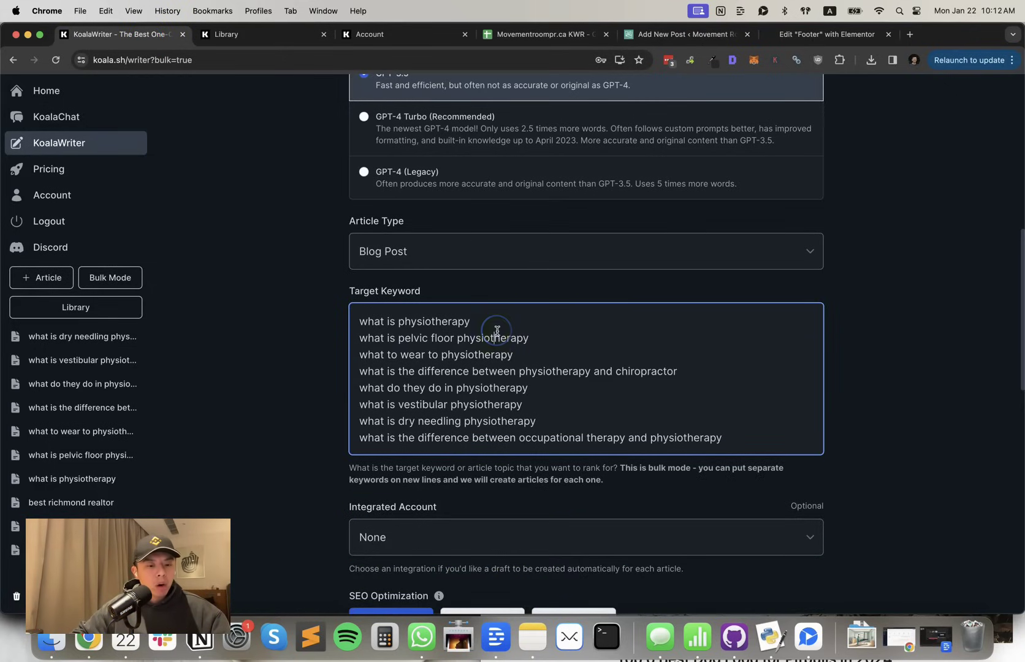
Bring up the Integrated Account options further down the bulk form
{"action": "left_click", "coordinate": [496, 354]}
{"action": "scroll", "coordinate": [522, 392], "scroll_direction": "down", "scroll_amount": 1}
{"action": "scroll", "coordinate": [521, 401], "scroll_direction": "down", "scroll_amount": 5}
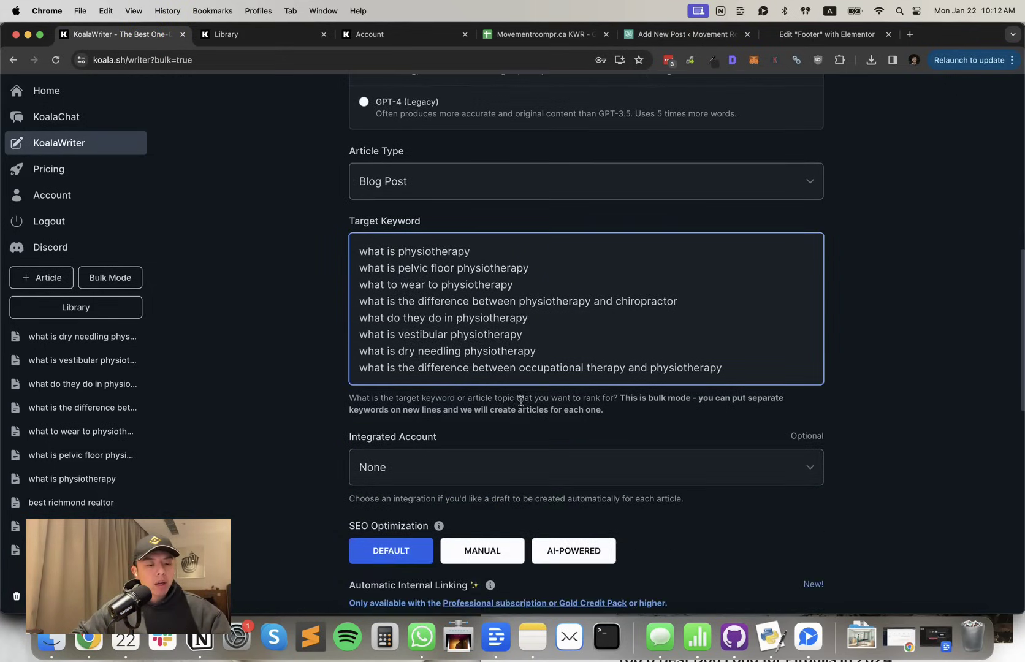
{"action": "left_click", "coordinate": [496, 391]}
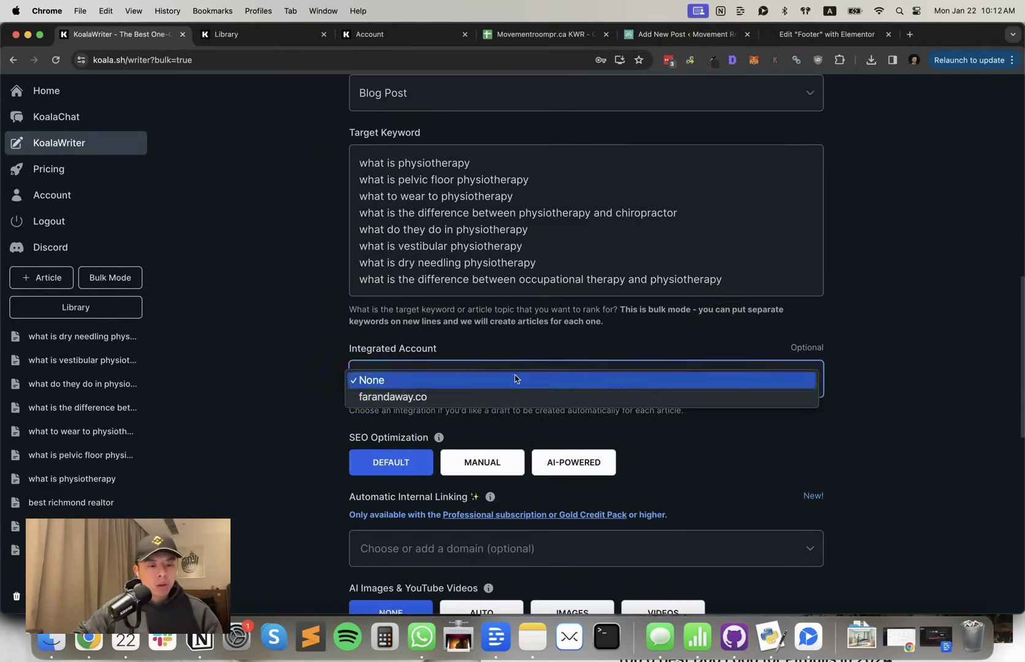
{"action": "left_click", "coordinate": [517, 380]}
Select farandaway.co as the integrated account and scroll through the remaining settings
{"action": "left_click", "coordinate": [473, 383]}
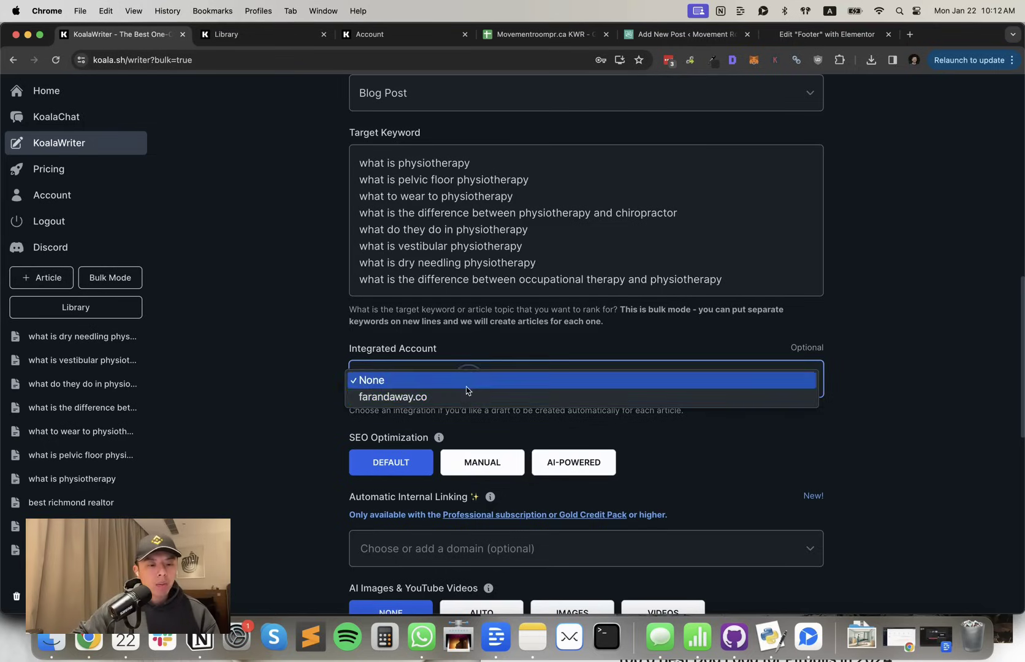
{"action": "left_click", "coordinate": [464, 397]}
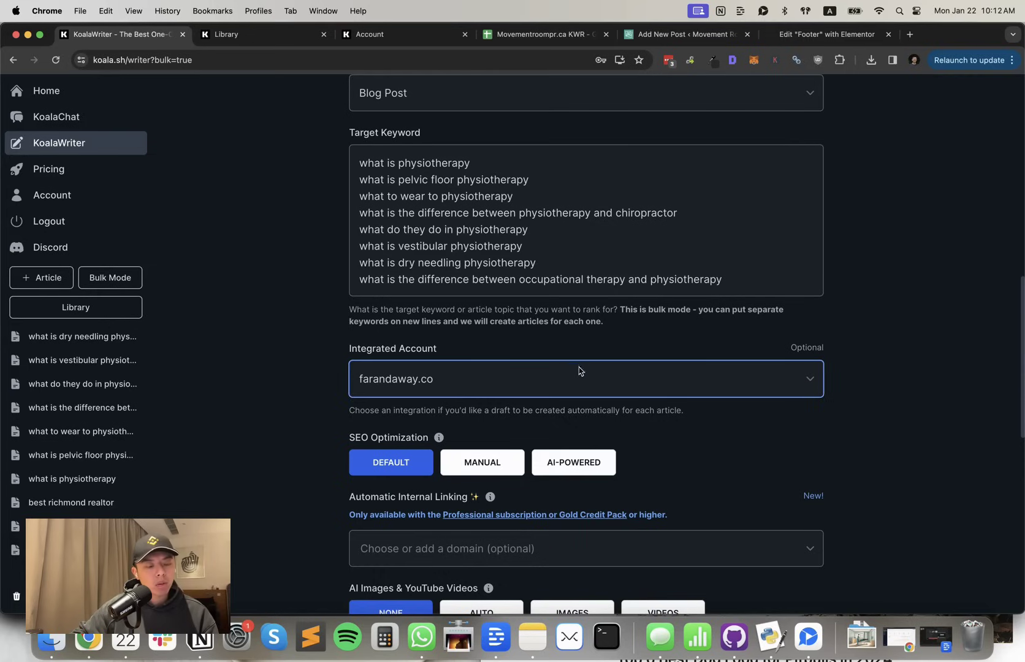
{"action": "scroll", "coordinate": [512, 464], "scroll_direction": "down", "scroll_amount": 1}
{"action": "scroll", "coordinate": [490, 389], "scroll_direction": "down", "scroll_amount": 2}
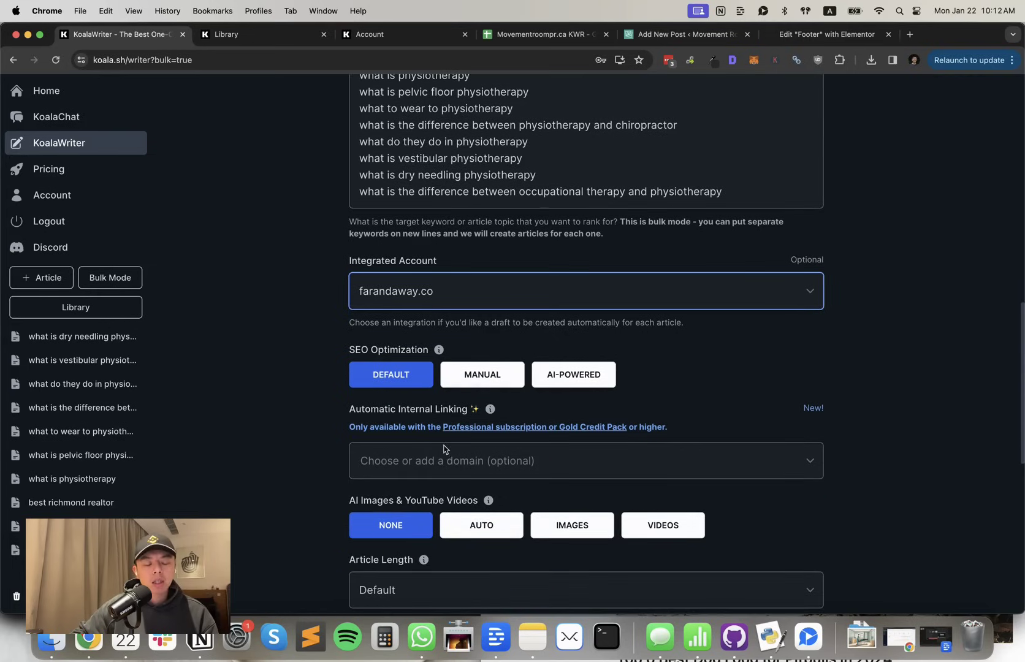
{"action": "scroll", "coordinate": [484, 460], "scroll_direction": "down", "scroll_amount": 1}
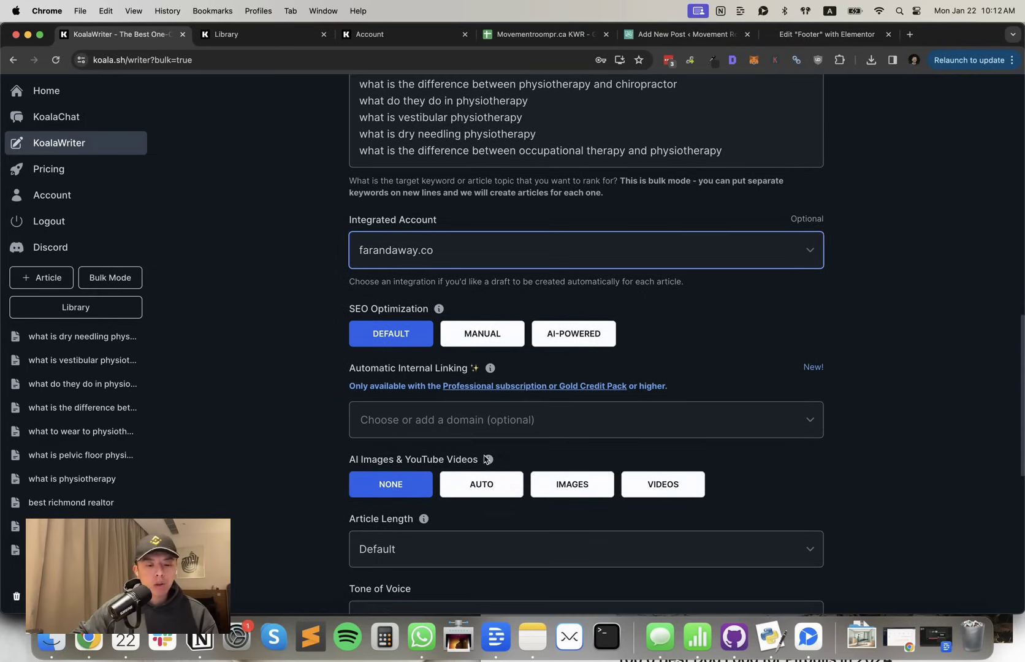
{"action": "scroll", "coordinate": [573, 474], "scroll_direction": "down", "scroll_amount": 3}
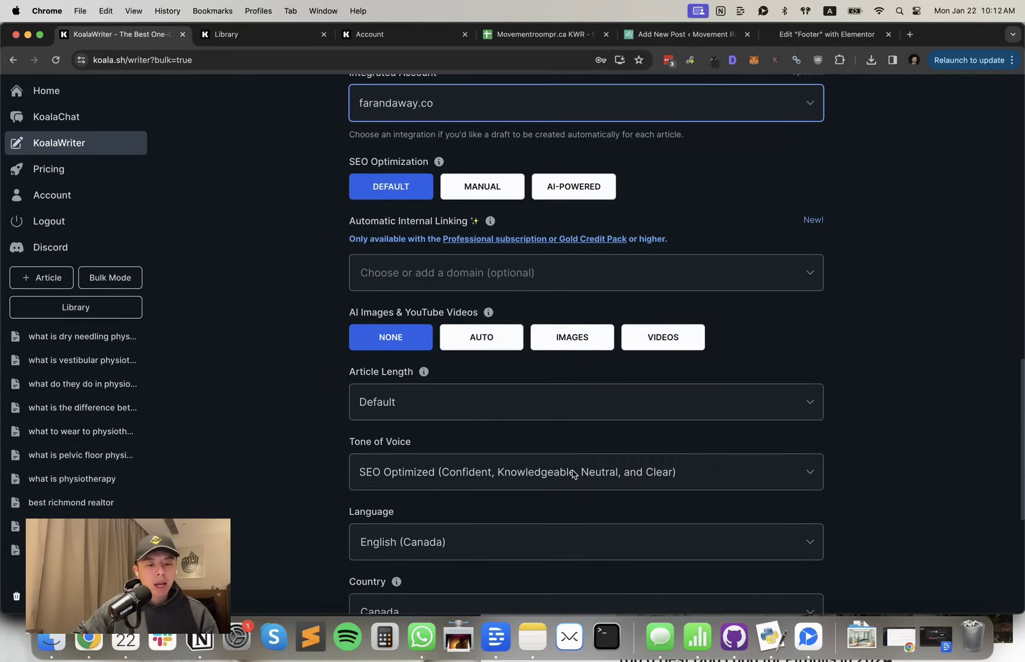
Enable AI-generated images and change Max Images from 15 to 1
{"action": "left_click", "coordinate": [582, 343]}
{"action": "left_click", "coordinate": [621, 440]}
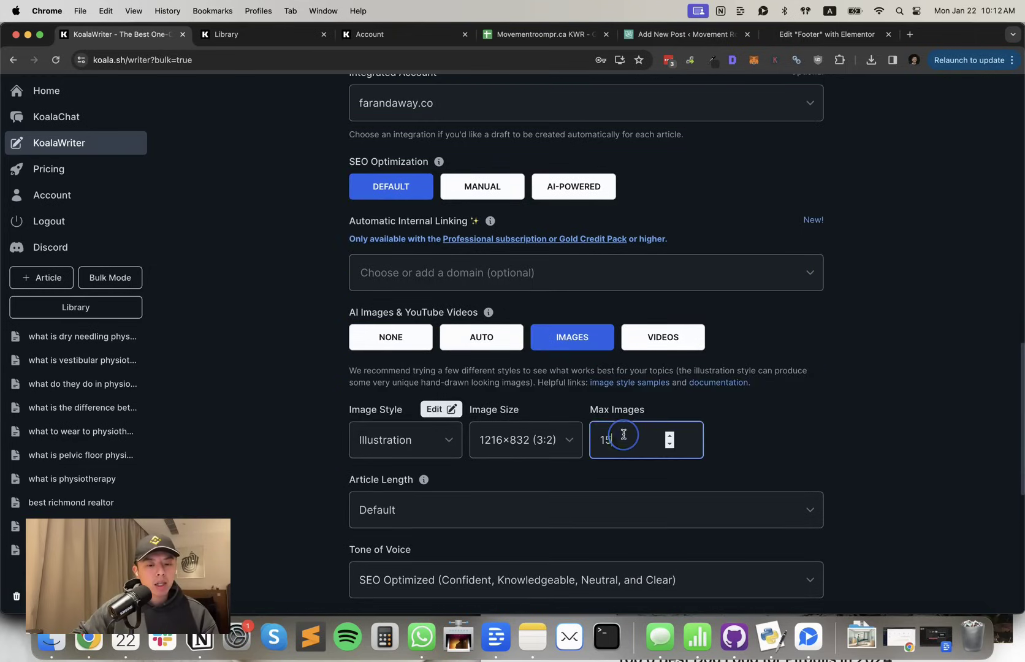
{"action": "double_click", "coordinate": [621, 440]}
{"action": "type", "text": "1"}
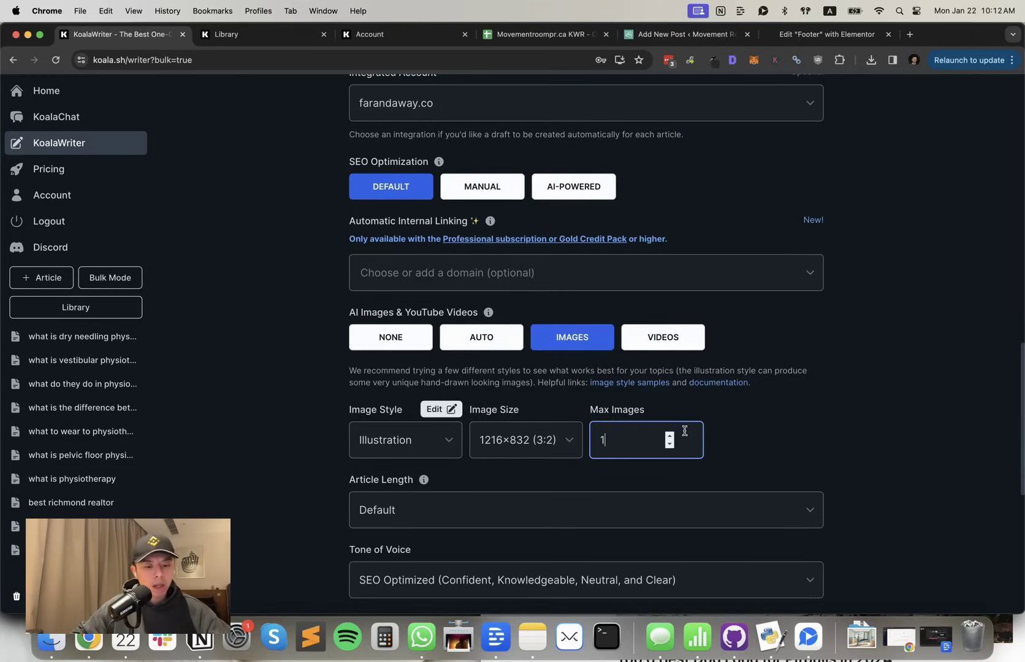
{"action": "scroll", "coordinate": [735, 407], "scroll_direction": "down", "scroll_amount": 3}
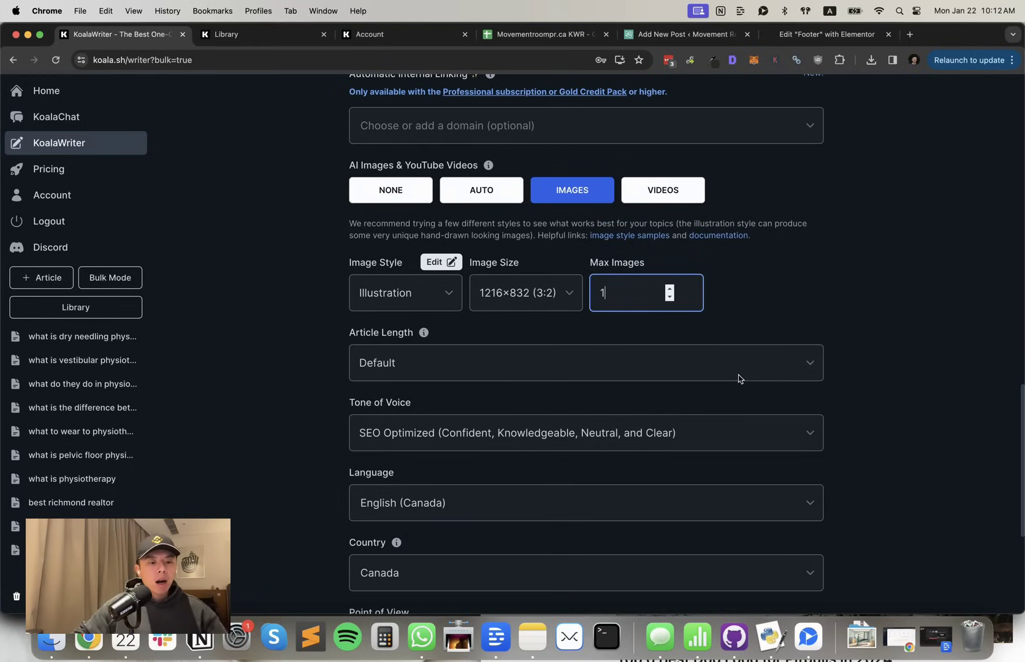
{"action": "left_click", "coordinate": [740, 377]}
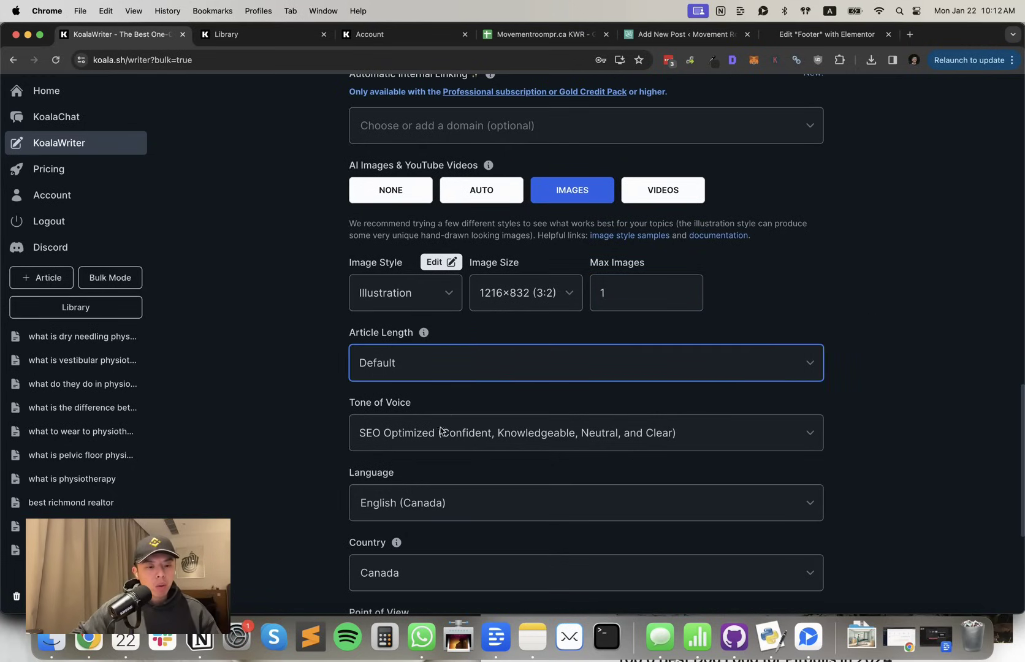
Keep English (Canada) as the article language
{"action": "scroll", "coordinate": [434, 446], "scroll_direction": "down", "scroll_amount": 1}
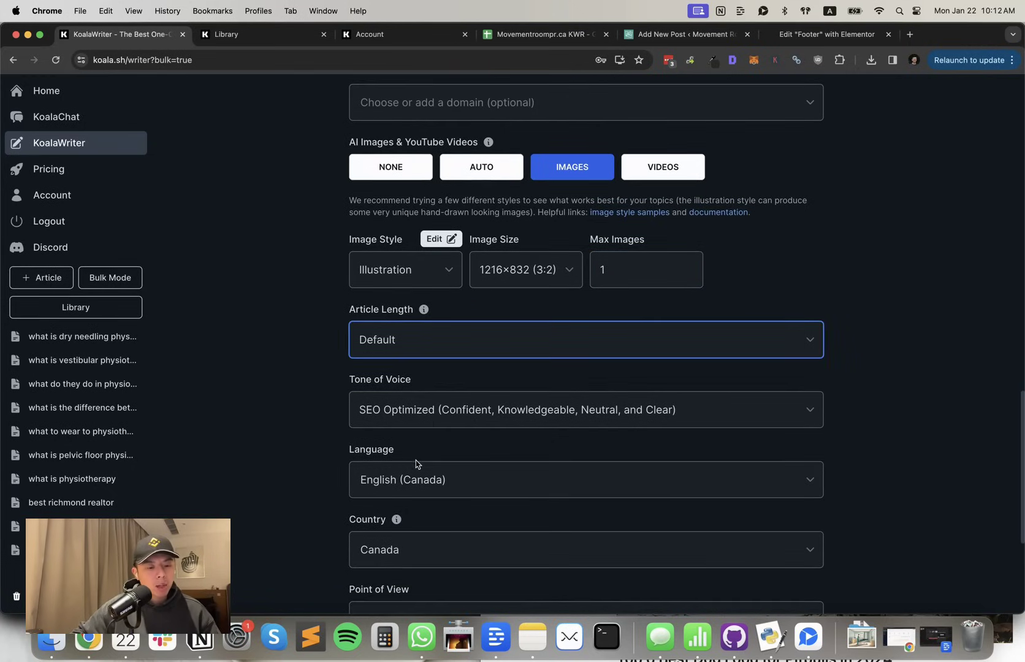
{"action": "scroll", "coordinate": [410, 453], "scroll_direction": "down", "scroll_amount": 2}
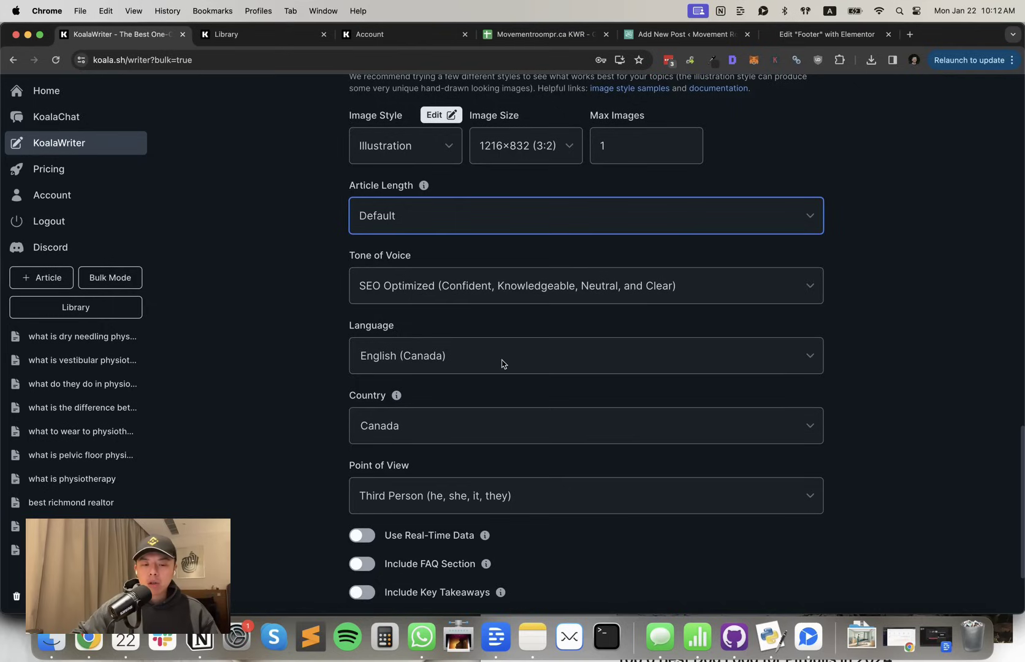
{"action": "left_click", "coordinate": [453, 367]}
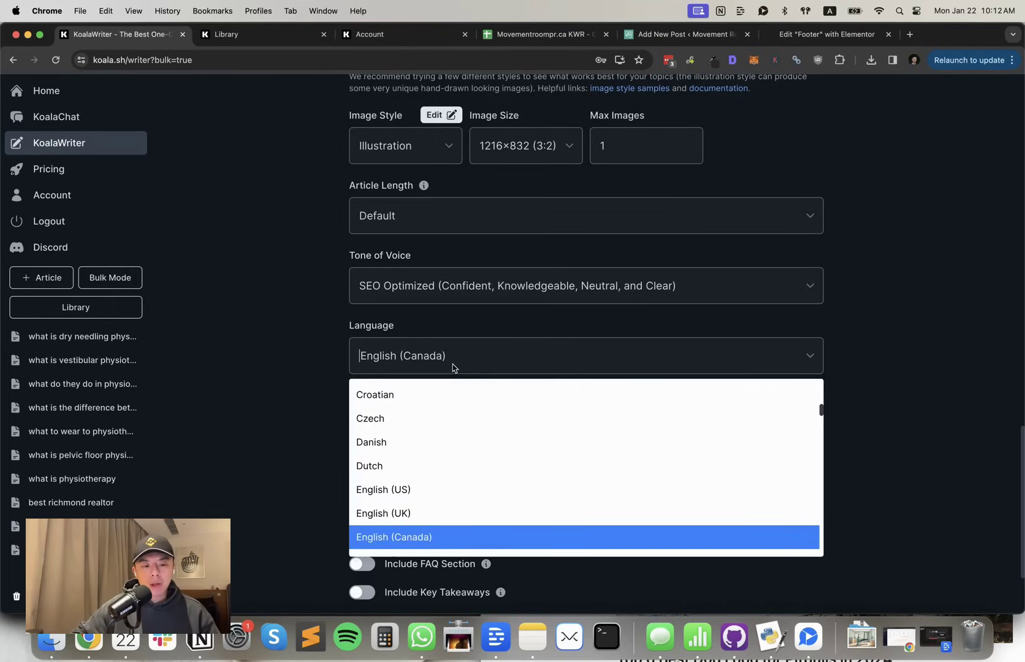
{"action": "left_click", "coordinate": [293, 410]}
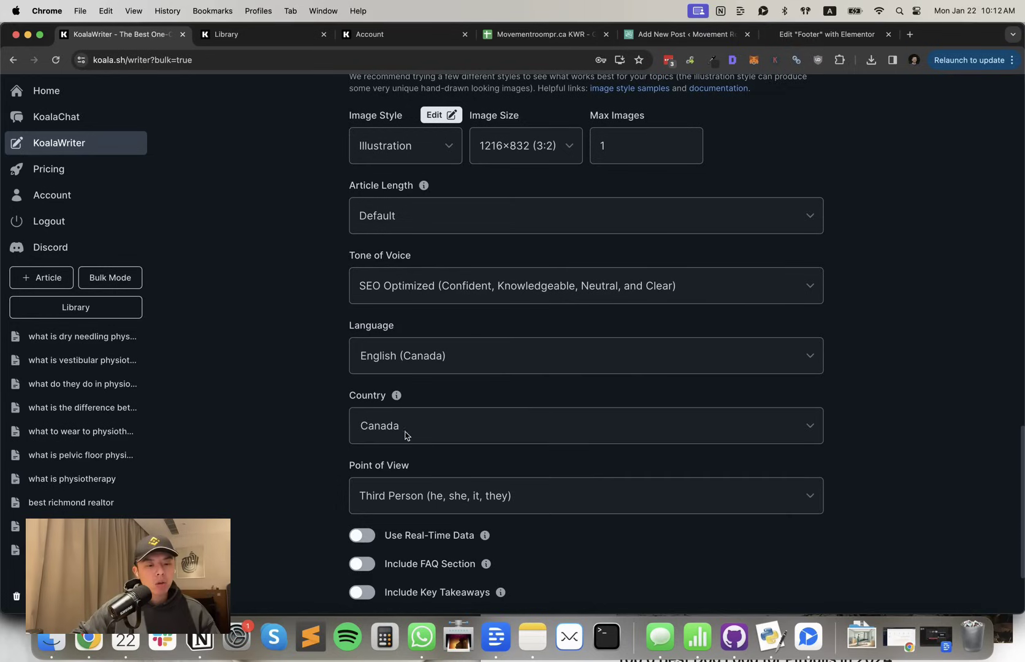
{"action": "scroll", "coordinate": [429, 484], "scroll_direction": "down", "scroll_amount": 1}
{"action": "scroll", "coordinate": [454, 480], "scroll_direction": "down", "scroll_amount": 2}
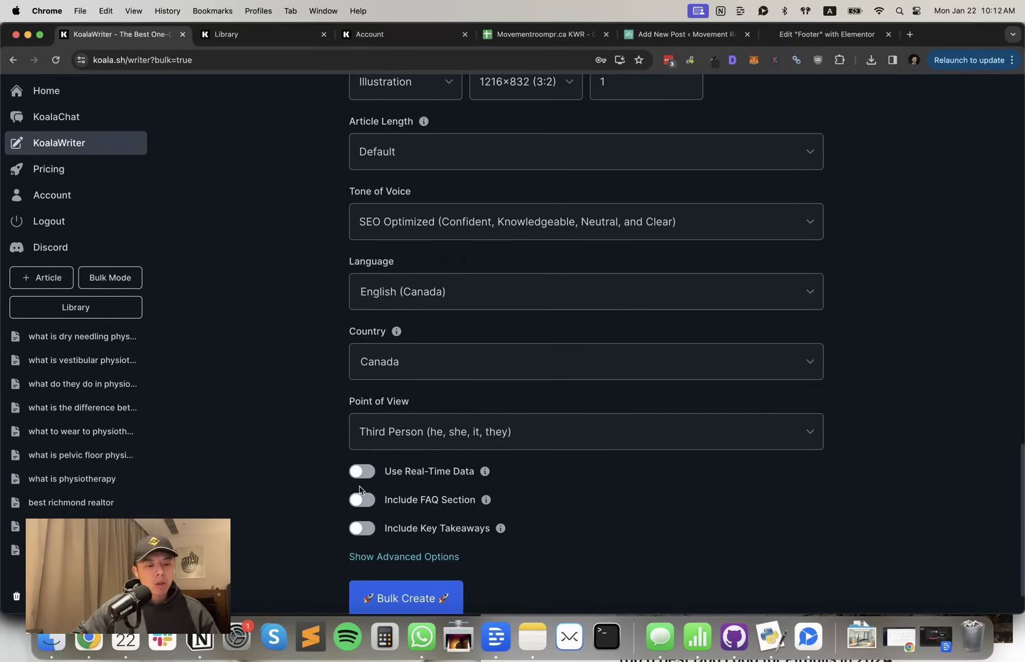
Turn on real-time data without citations plus an FAQ section, then open 'what is physiotherapy'
{"action": "left_click", "coordinate": [362, 471]}
{"action": "scroll", "coordinate": [368, 466], "scroll_direction": "down", "scroll_amount": 5}
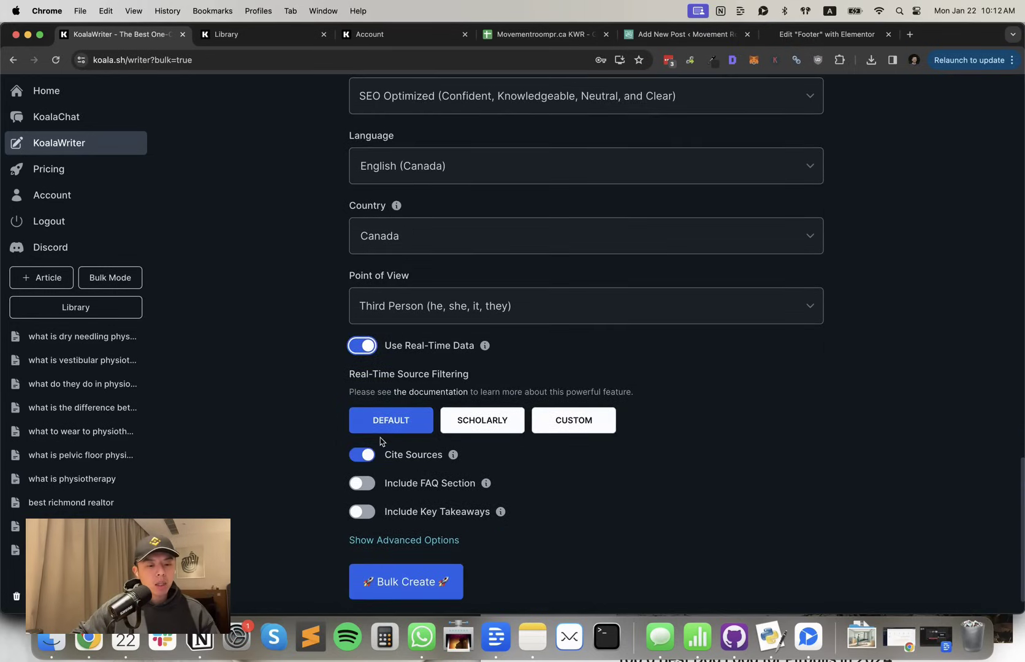
{"action": "left_click", "coordinate": [376, 454]}
{"action": "scroll", "coordinate": [388, 469], "scroll_direction": "down", "scroll_amount": 1}
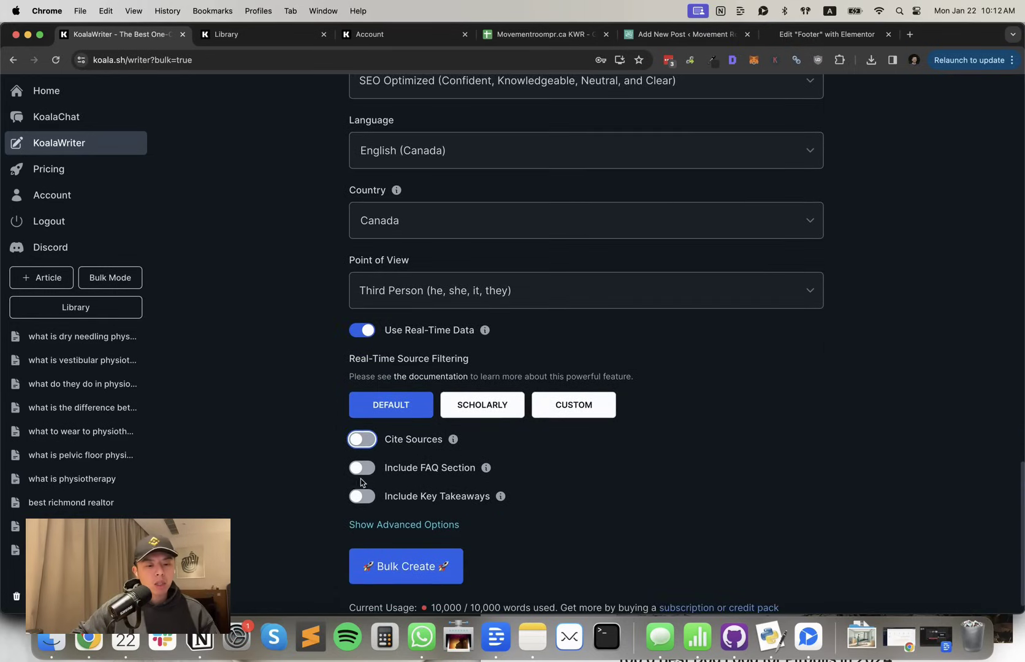
{"action": "left_click", "coordinate": [363, 472]}
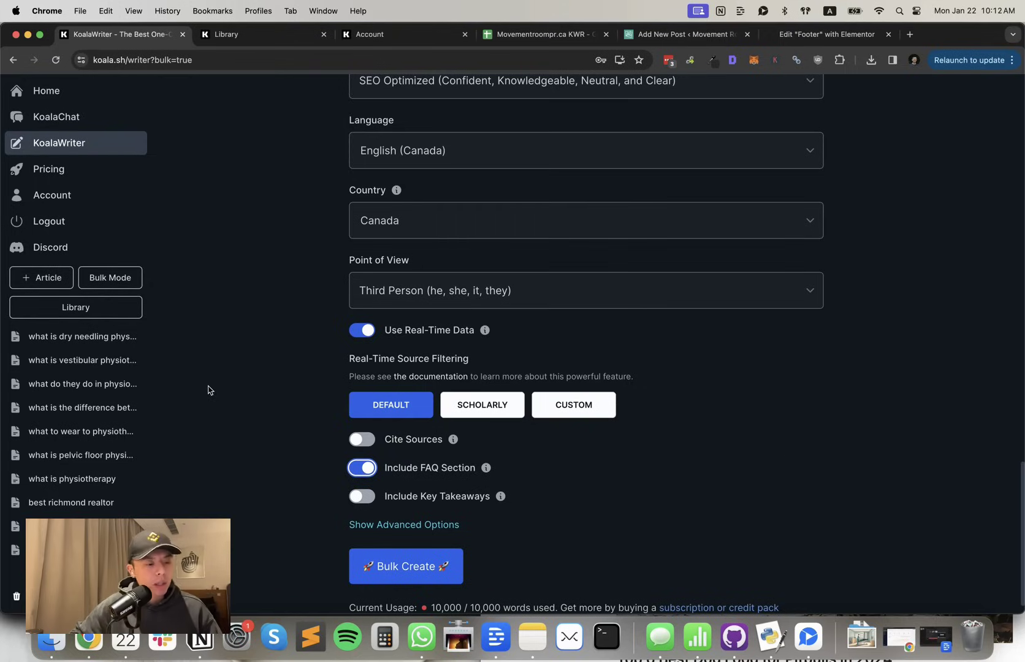
{"action": "scroll", "coordinate": [215, 389], "scroll_direction": "down", "scroll_amount": 1}
{"action": "left_click", "coordinate": [68, 472]}
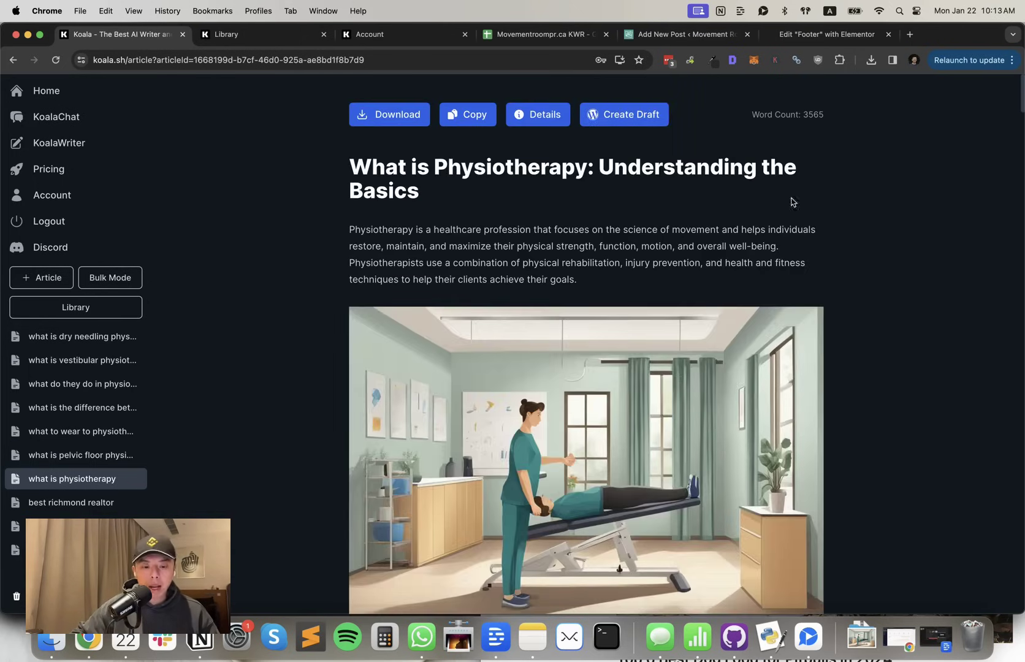
{"action": "scroll", "coordinate": [576, 318], "scroll_direction": "down", "scroll_amount": 1}
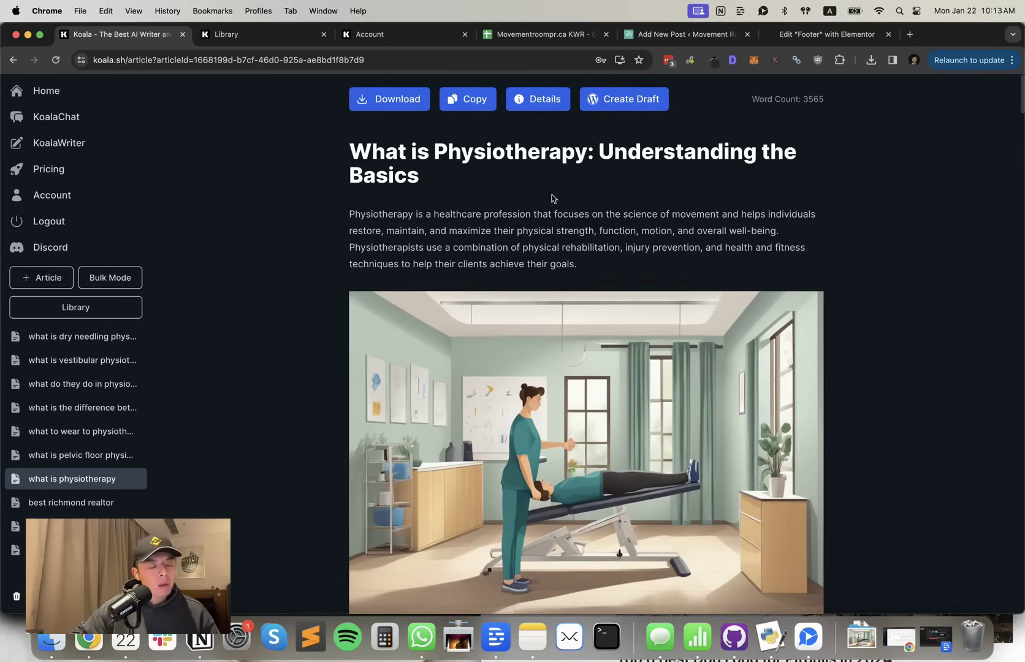
{"action": "left_click", "coordinate": [656, 34]}
Scroll through the What is Physiotherapy draft, then return to the Movementroompr.ca KWR sheet
{"action": "left_click", "coordinate": [431, 189]}
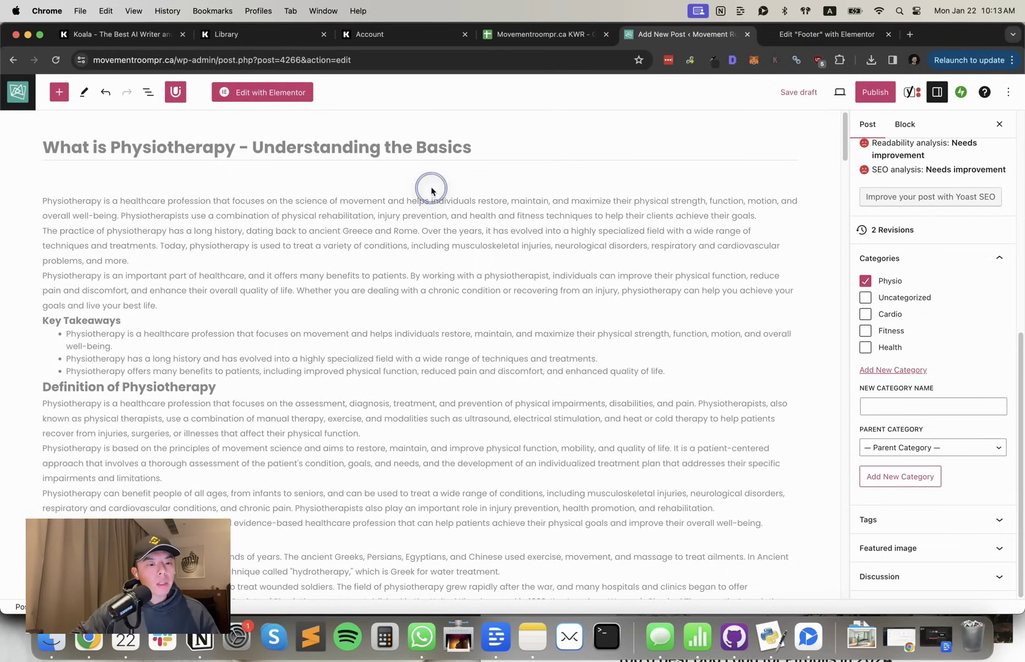
{"action": "scroll", "coordinate": [418, 207], "scroll_direction": "down", "scroll_amount": 5}
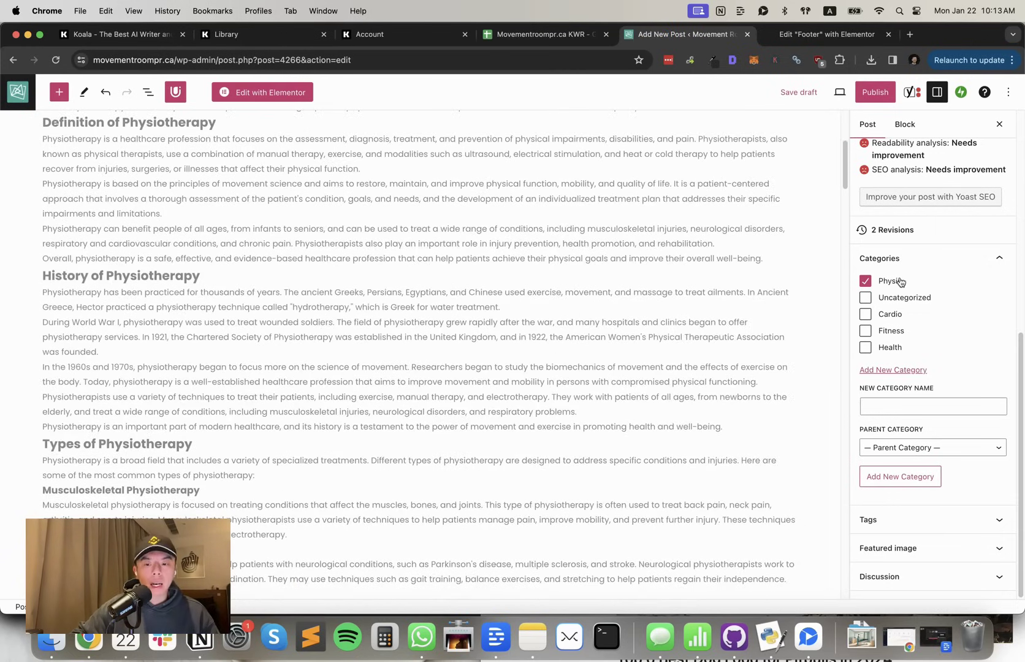
{"action": "scroll", "coordinate": [590, 288], "scroll_direction": "up", "scroll_amount": 5}
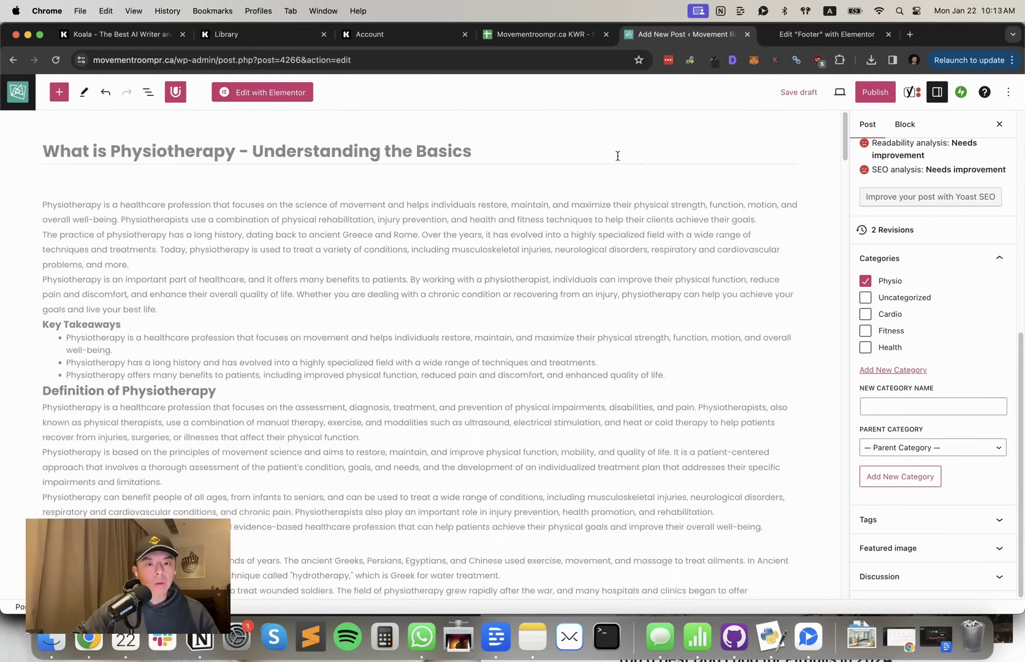
{"action": "left_click", "coordinate": [530, 35]}
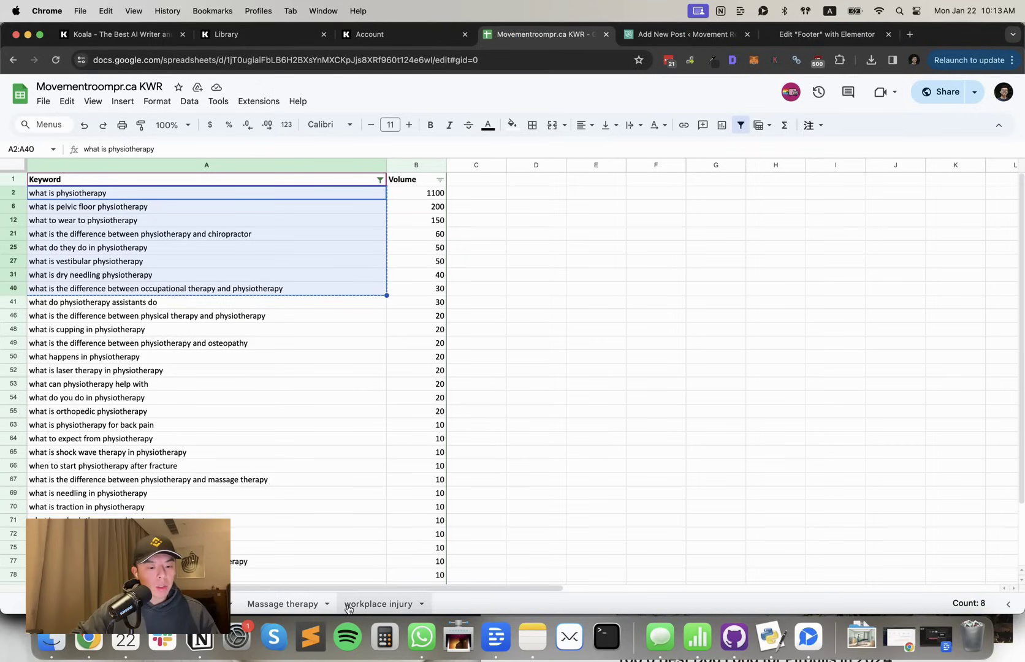
Save the illustration from KoalaWriter's What is Physiotherapy article to the computer, then return to WordPress
{"action": "left_click", "coordinate": [685, 34]}
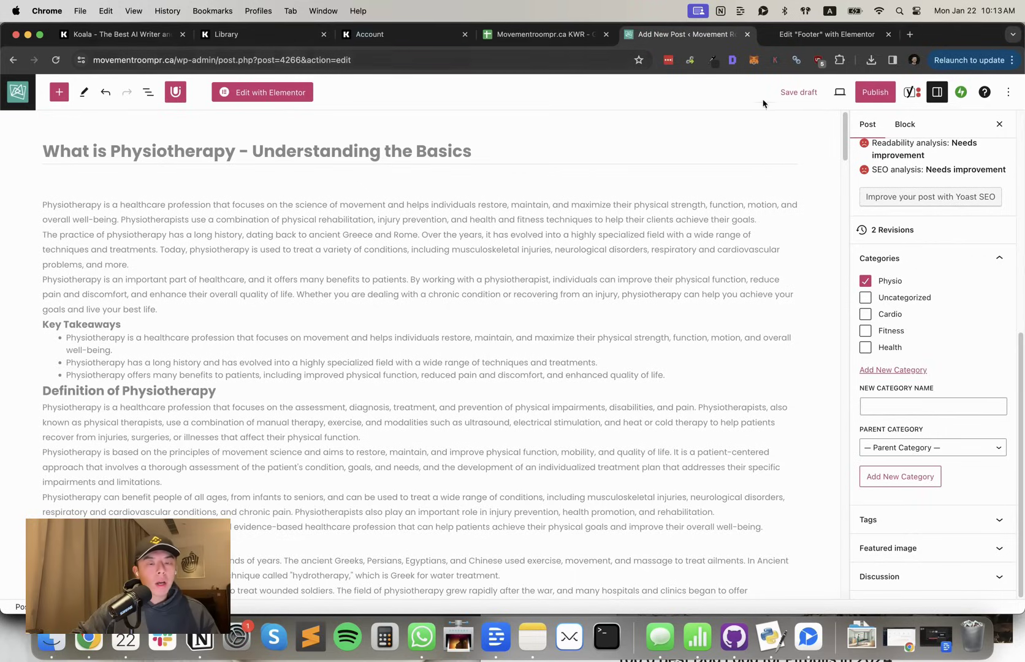
{"action": "left_click", "coordinate": [372, 36]}
{"action": "left_click", "coordinate": [233, 34]}
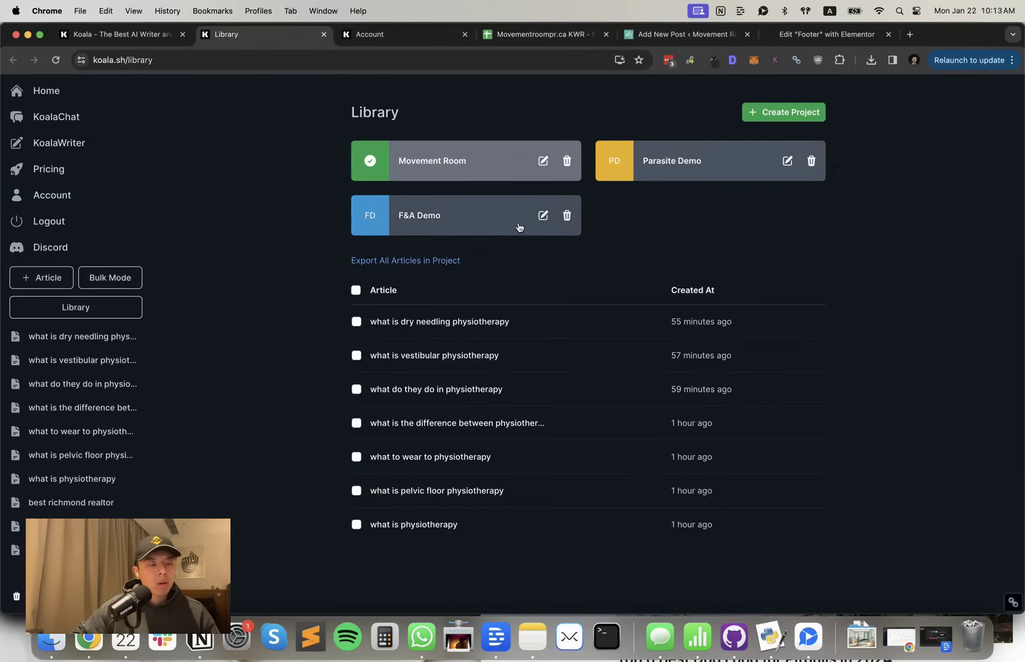
{"action": "left_click", "coordinate": [145, 36]}
{"action": "right_click", "coordinate": [439, 299]}
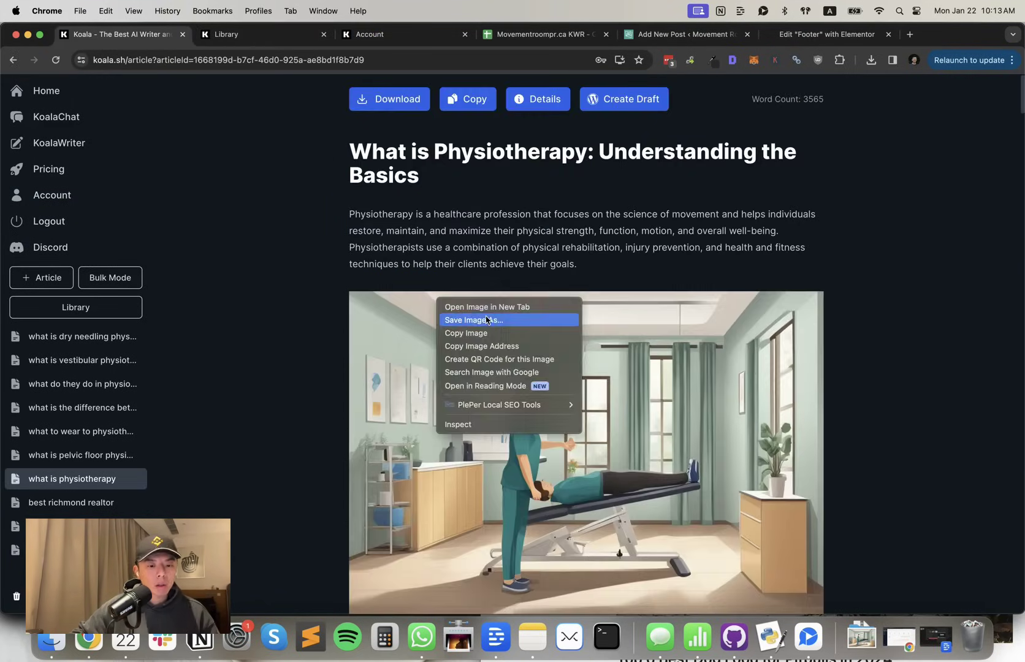
{"action": "left_click", "coordinate": [484, 319]}
{"action": "key", "text": "Return"}
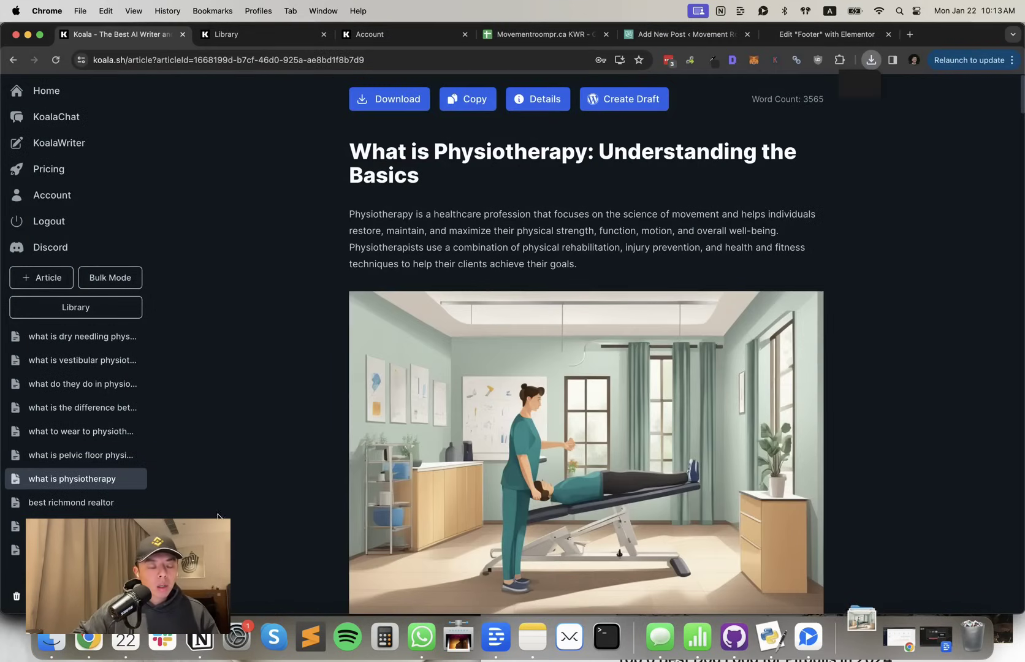
{"action": "left_click", "coordinate": [662, 37]}
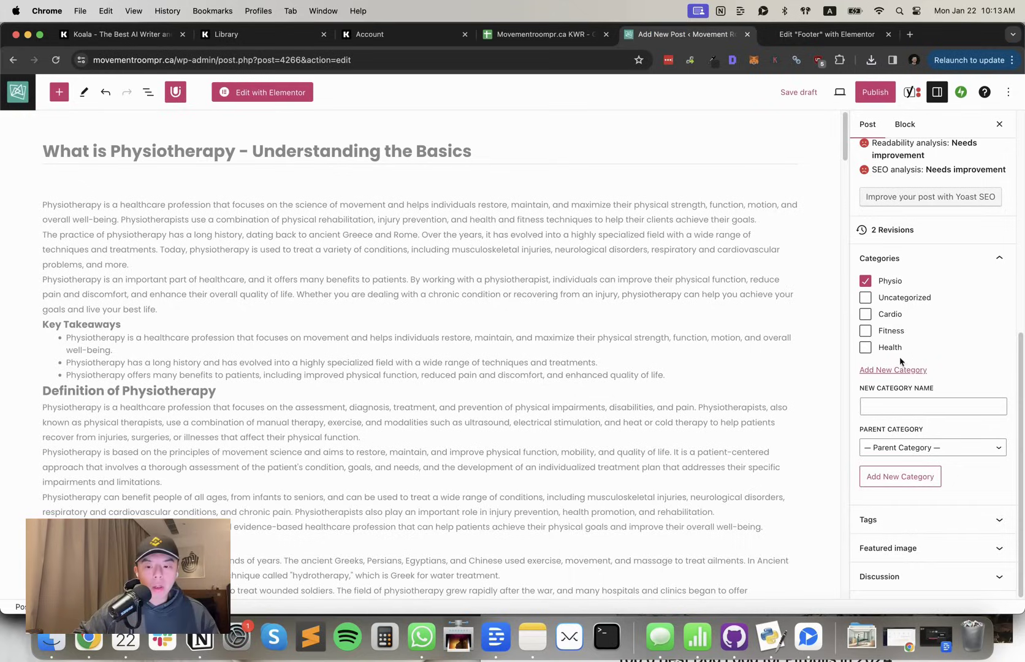
Upload the saved physiotherapy illustration and set it as the post's featured image
{"action": "left_click", "coordinate": [907, 543]}
{"action": "left_click", "coordinate": [894, 533]}
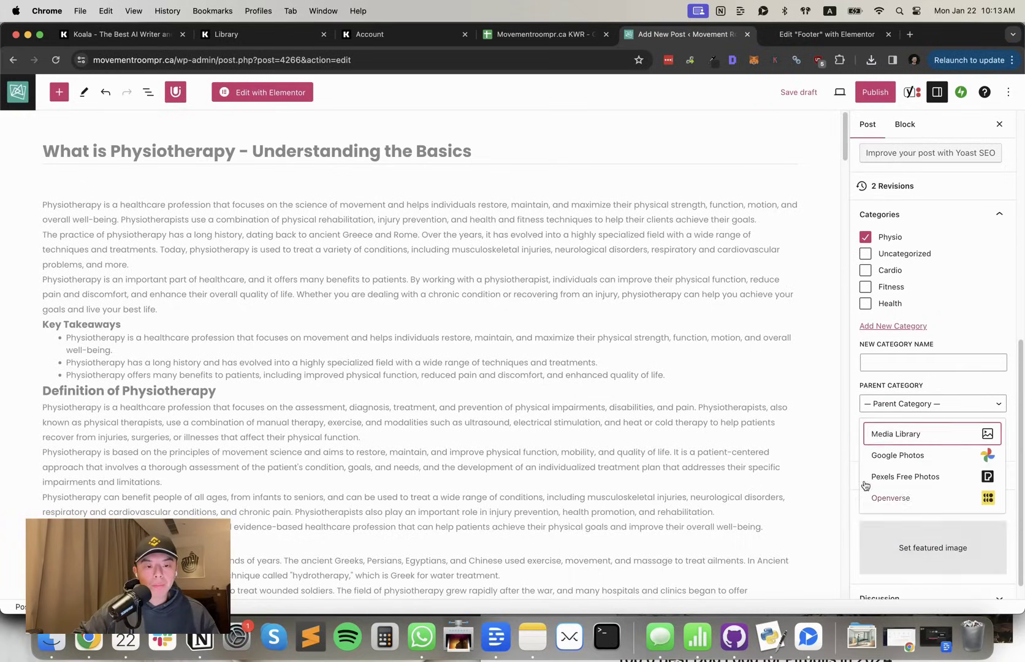
{"action": "left_click", "coordinate": [927, 436]}
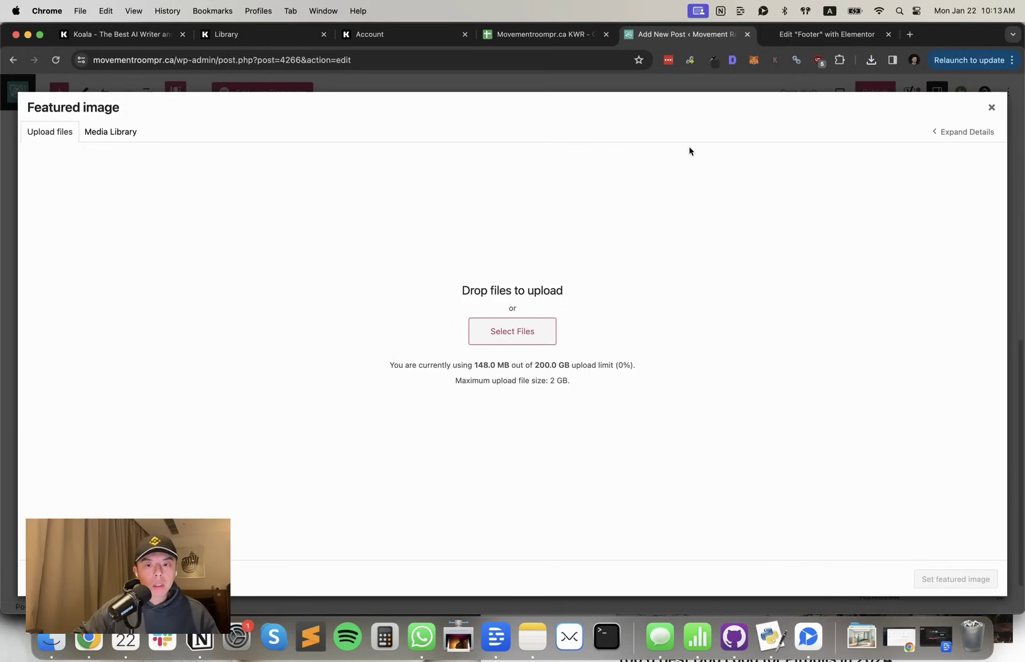
{"action": "left_click", "coordinate": [476, 325]}
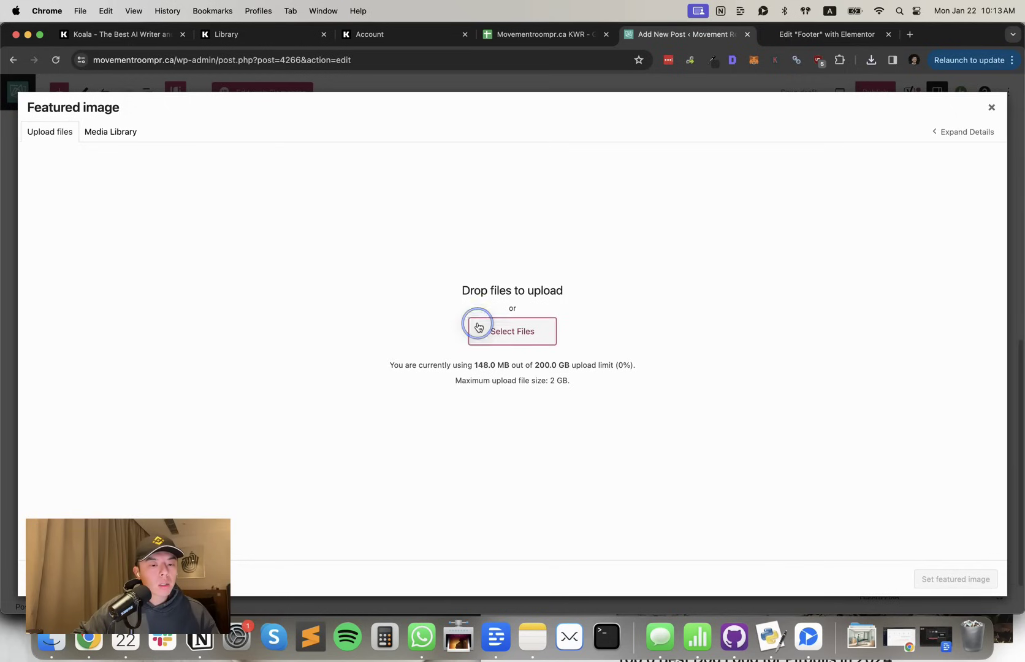
{"action": "double_click", "coordinate": [407, 241]}
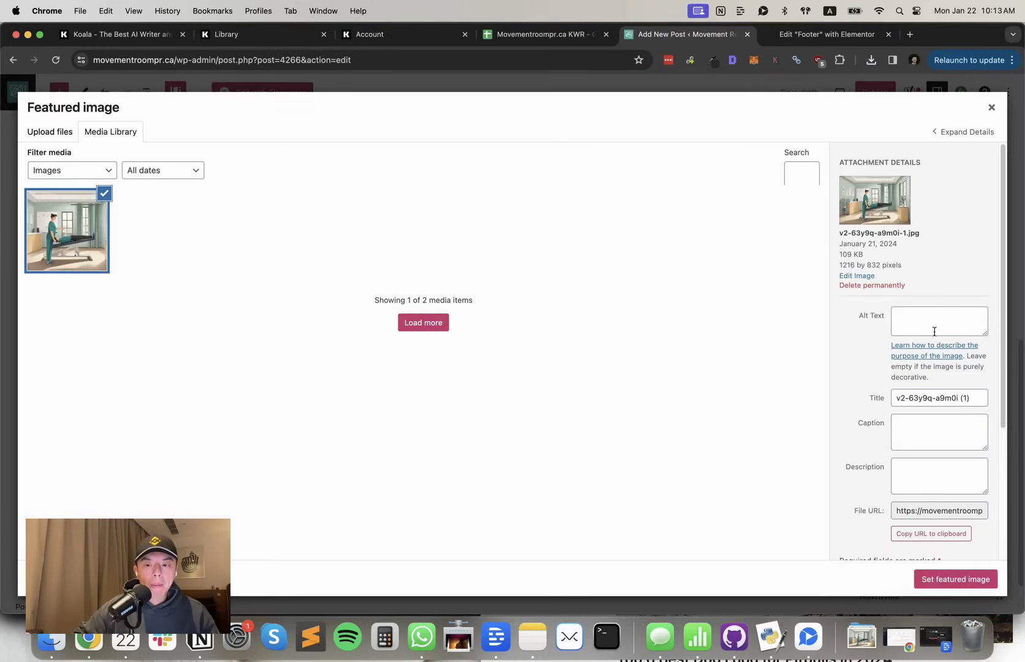
{"action": "left_click", "coordinate": [928, 573]}
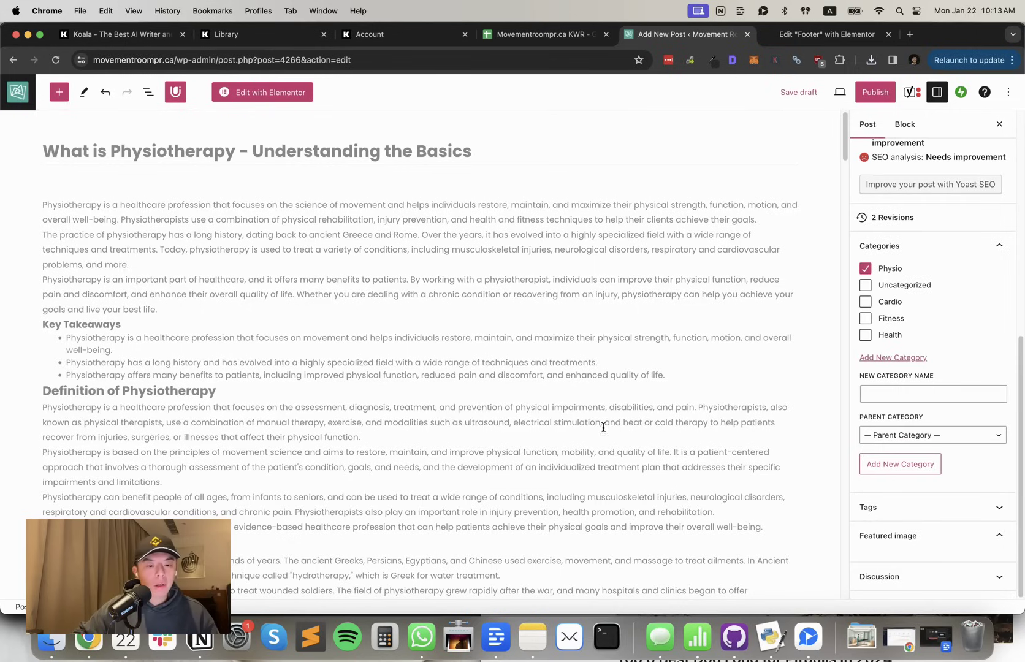
Select the opening word Physiotherapy and start adding a link to it
{"action": "scroll", "coordinate": [618, 337], "scroll_direction": "down", "scroll_amount": 15}
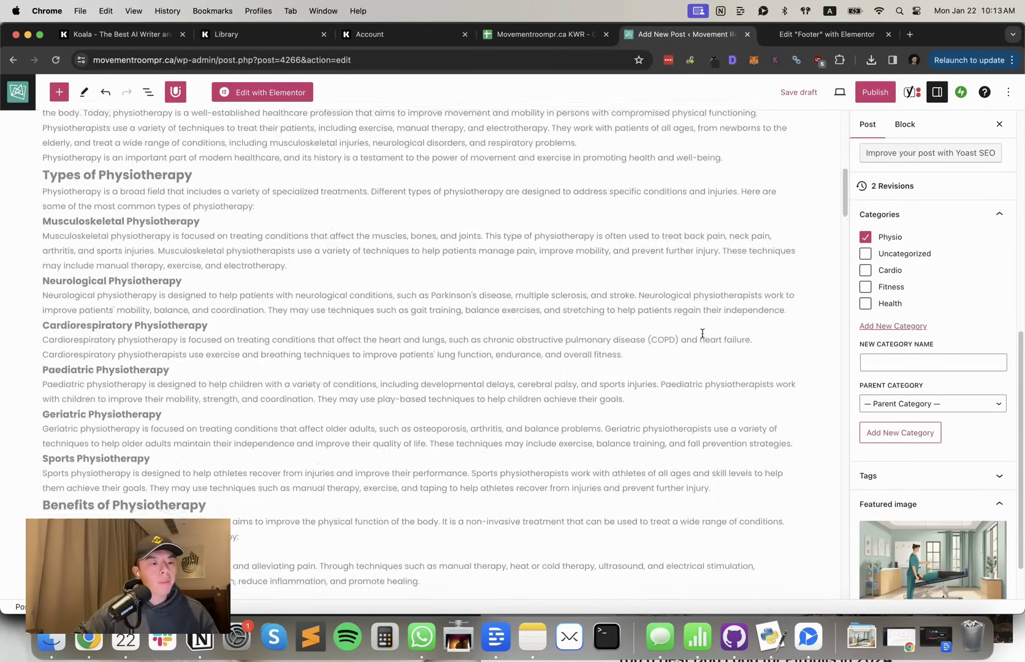
{"action": "scroll", "coordinate": [678, 328], "scroll_direction": "up", "scroll_amount": 15}
{"action": "scroll", "coordinate": [533, 319], "scroll_direction": "down", "scroll_amount": 20}
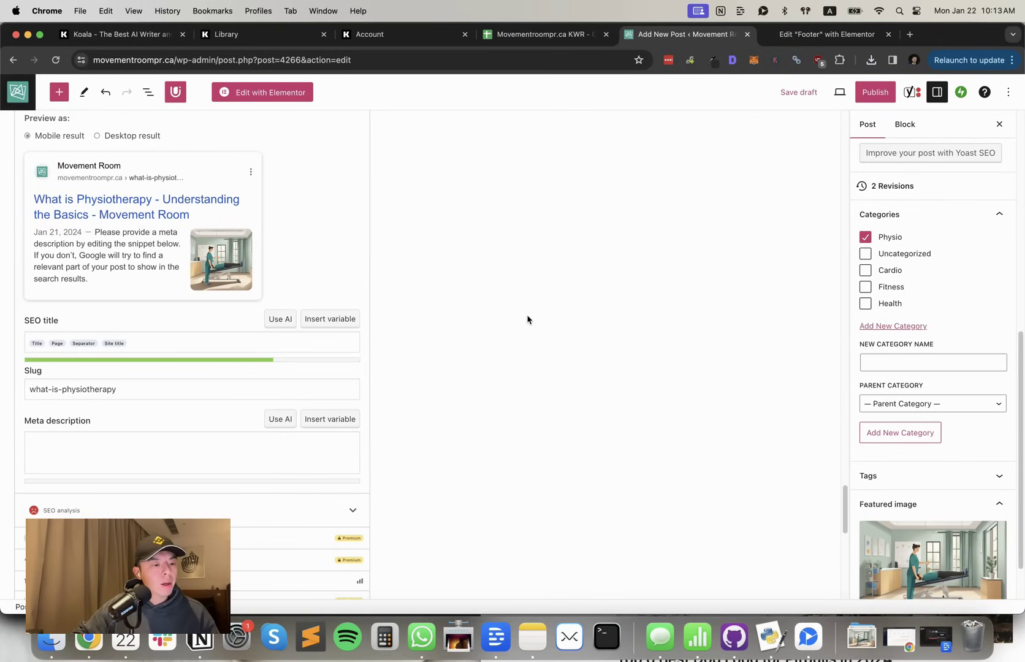
{"action": "scroll", "coordinate": [527, 319], "scroll_direction": "up", "scroll_amount": 20}
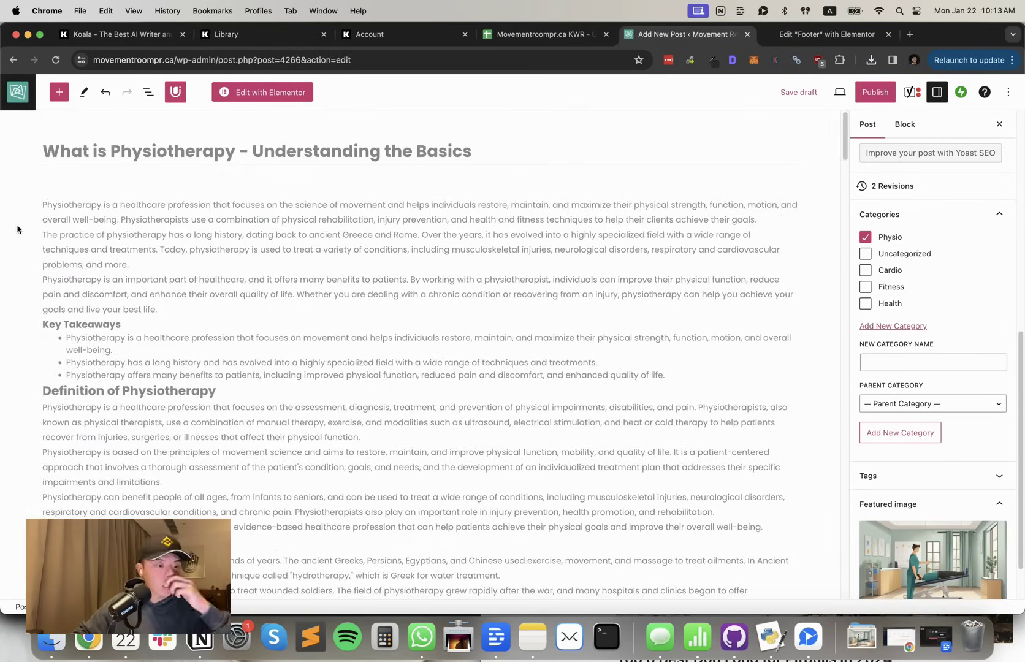
{"action": "double_click", "coordinate": [57, 204]}
{"action": "left_click", "coordinate": [214, 176]}
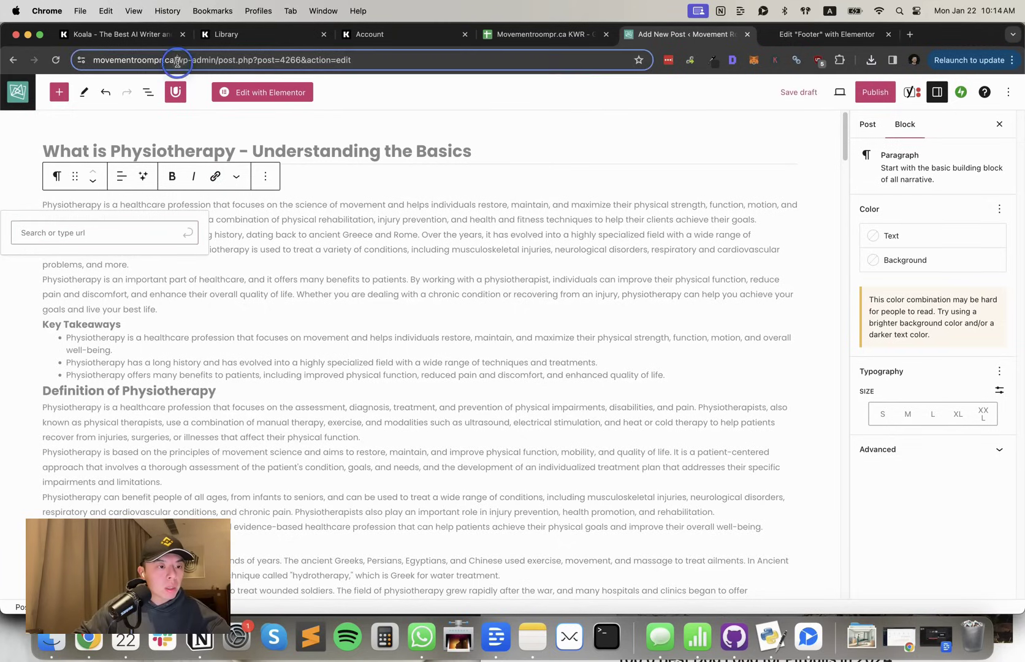
Paste the home page address as the link, then clear it and cancel the link
{"action": "left_click", "coordinate": [93, 229]}
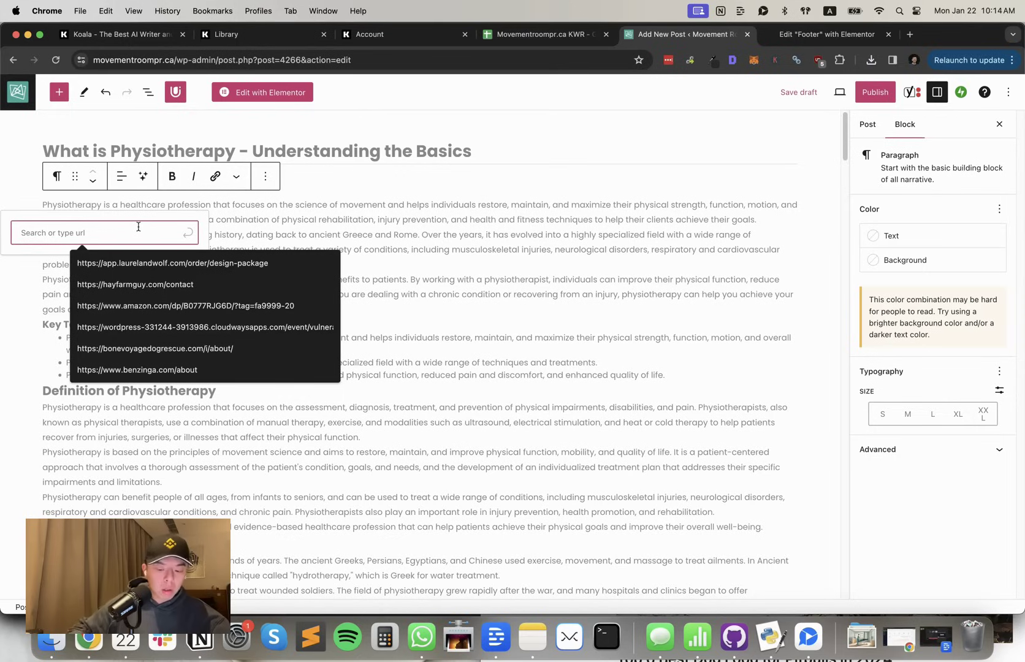
{"action": "type", "text": "https://movementroompr.ca/"}
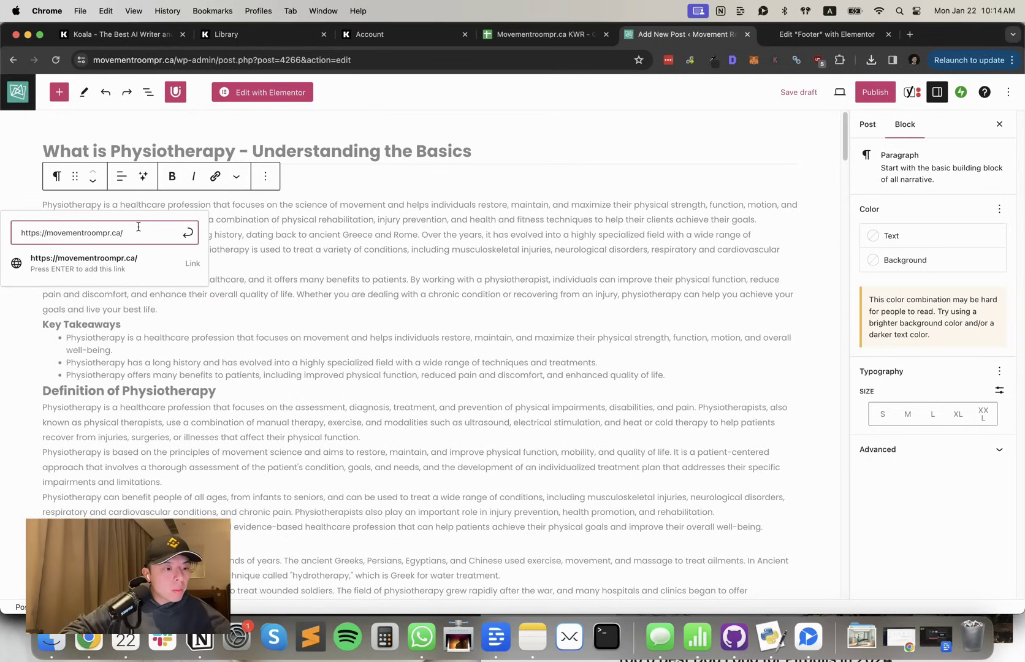
{"action": "key", "text": "super+a"}
{"action": "key", "text": "super+c"}
{"action": "key", "text": "BackSpace"}
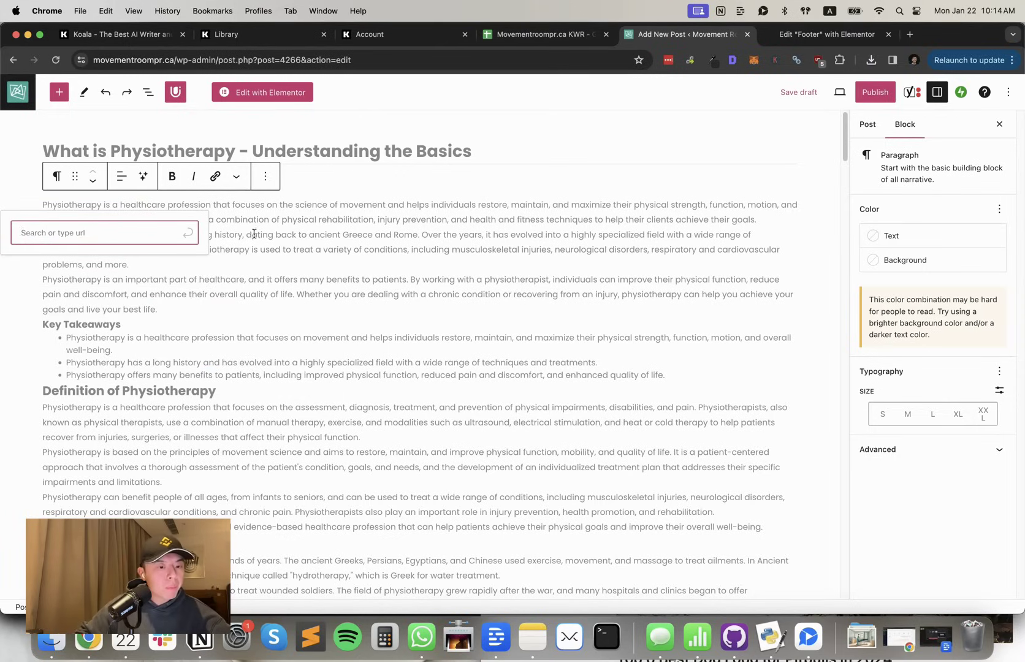
{"action": "key", "text": "Escape"}
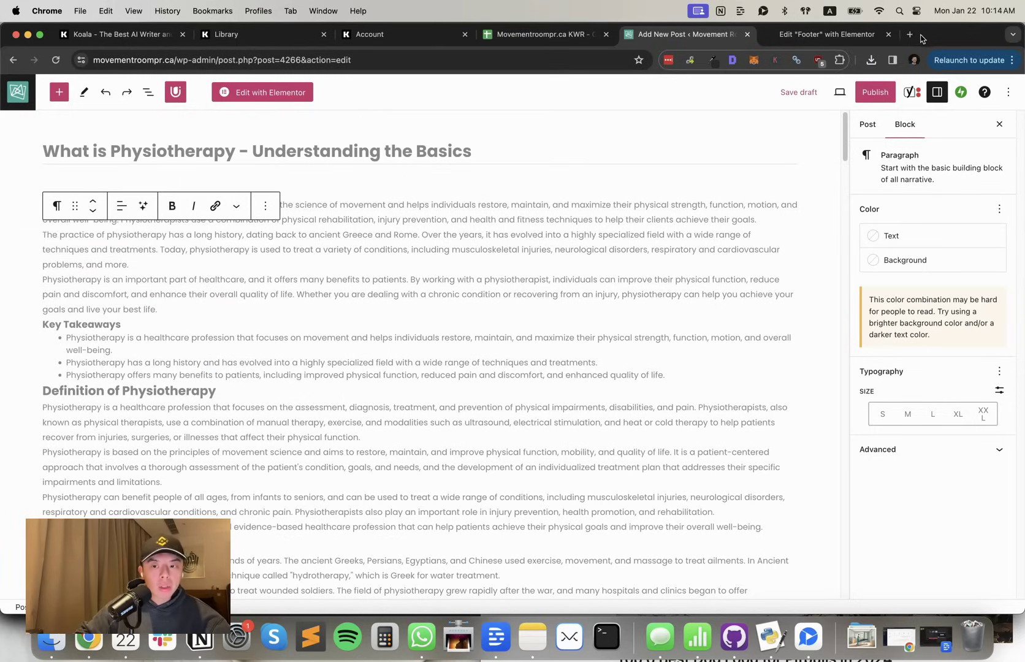
Load movementroompr.ca in a new tab and copy the Physiotherapy Vancouver service page URL
{"action": "left_click", "coordinate": [909, 35]}
{"action": "key", "text": "super+v"}
{"action": "key", "text": "Return"}
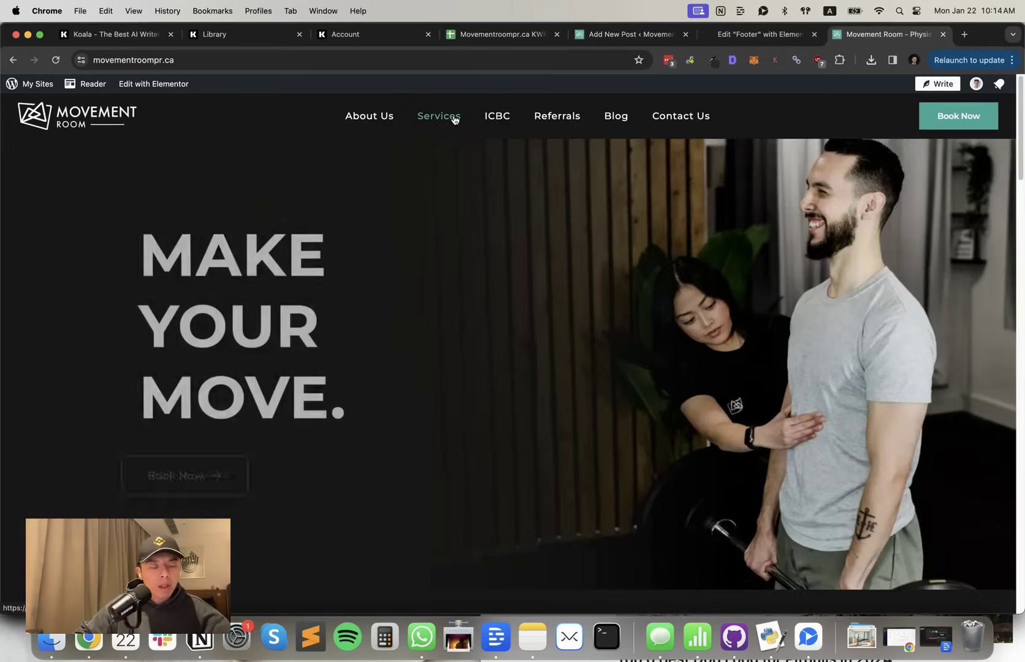
{"action": "scroll", "coordinate": [489, 295], "scroll_direction": "down", "scroll_amount": 10}
{"action": "scroll", "coordinate": [491, 297], "scroll_direction": "down", "scroll_amount": 7}
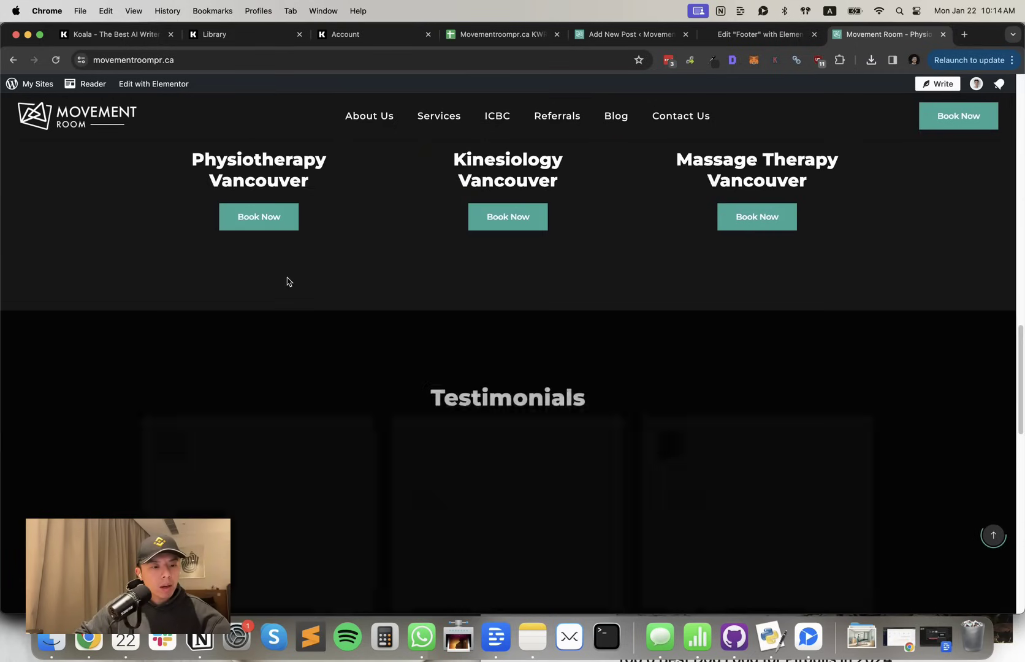
{"action": "scroll", "coordinate": [286, 279], "scroll_direction": "up", "scroll_amount": 3}
{"action": "left_click", "coordinate": [291, 333]}
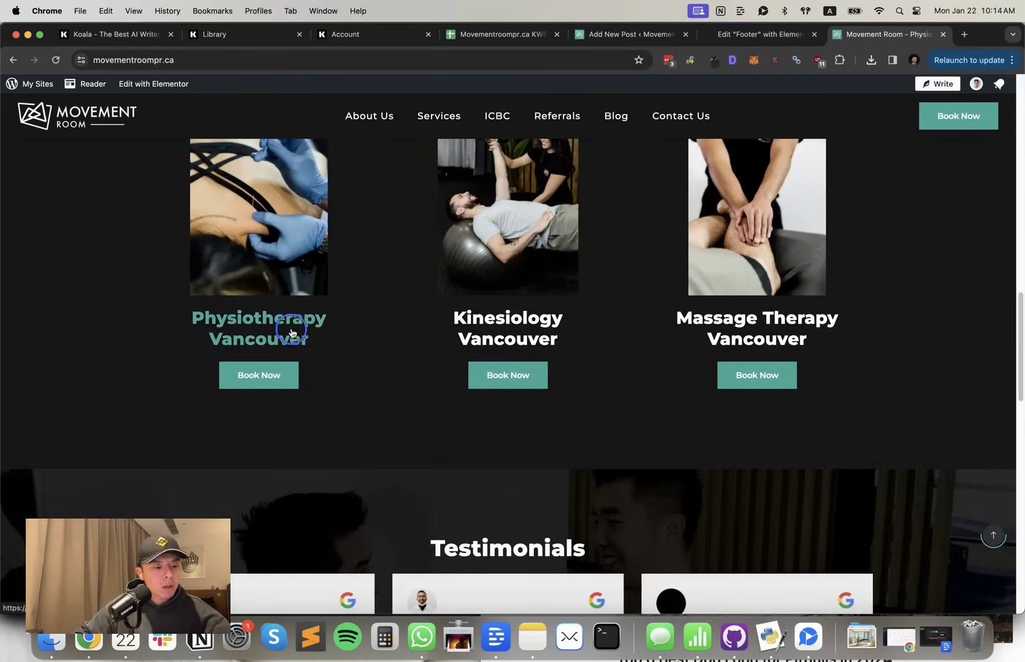
{"action": "left_click", "coordinate": [287, 59]}
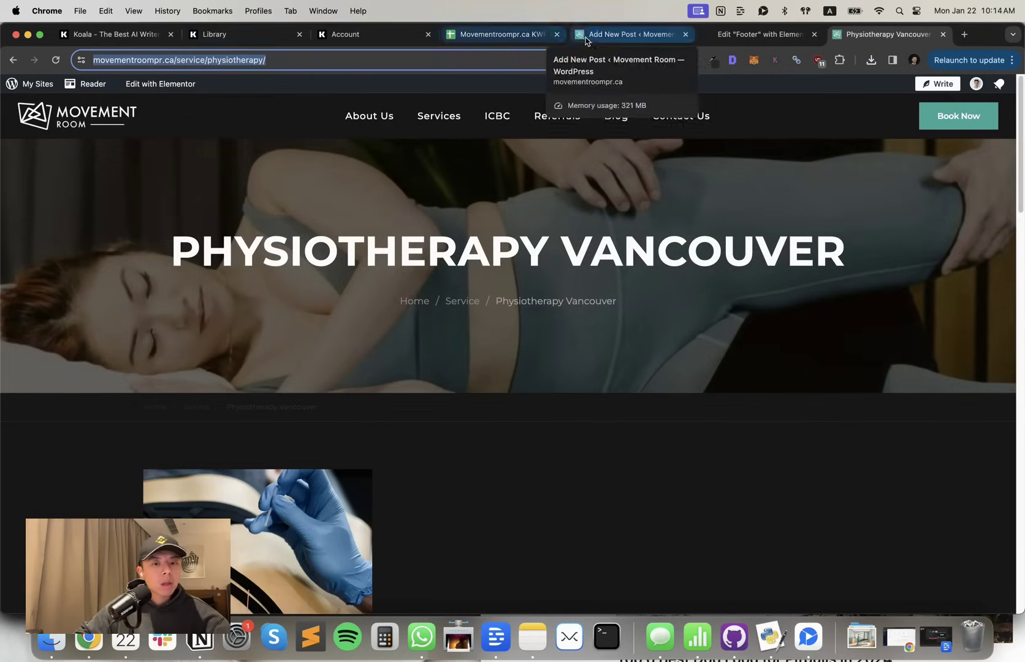
Link the opening word Physiotherapy to the Physiotherapy Vancouver page URL
{"action": "left_click", "coordinate": [613, 33]}
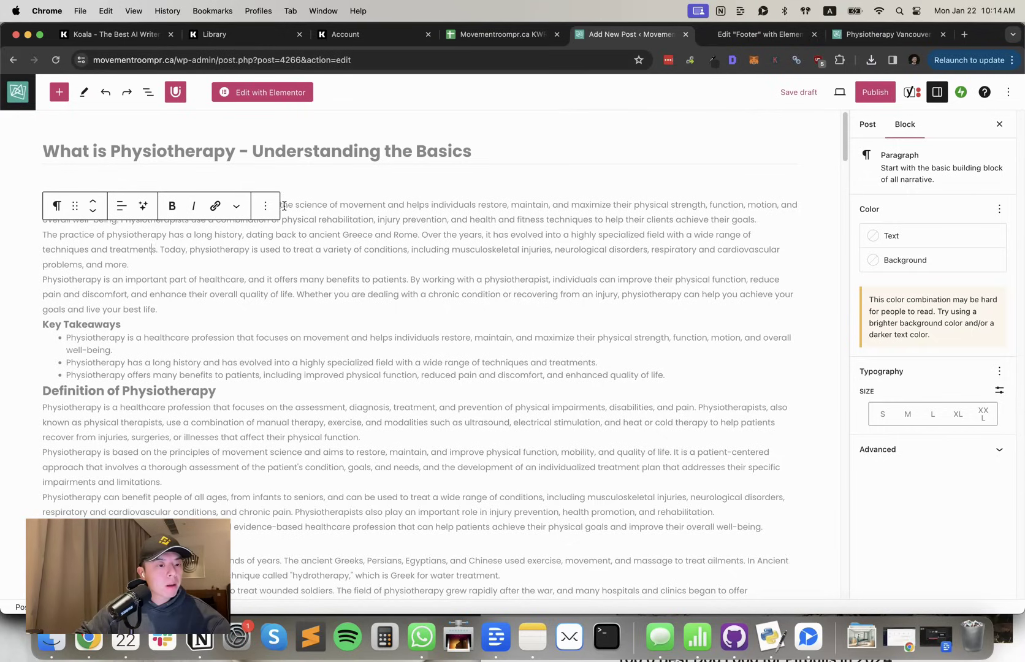
{"action": "left_click", "coordinate": [143, 199]}
{"action": "double_click", "coordinate": [67, 204]}
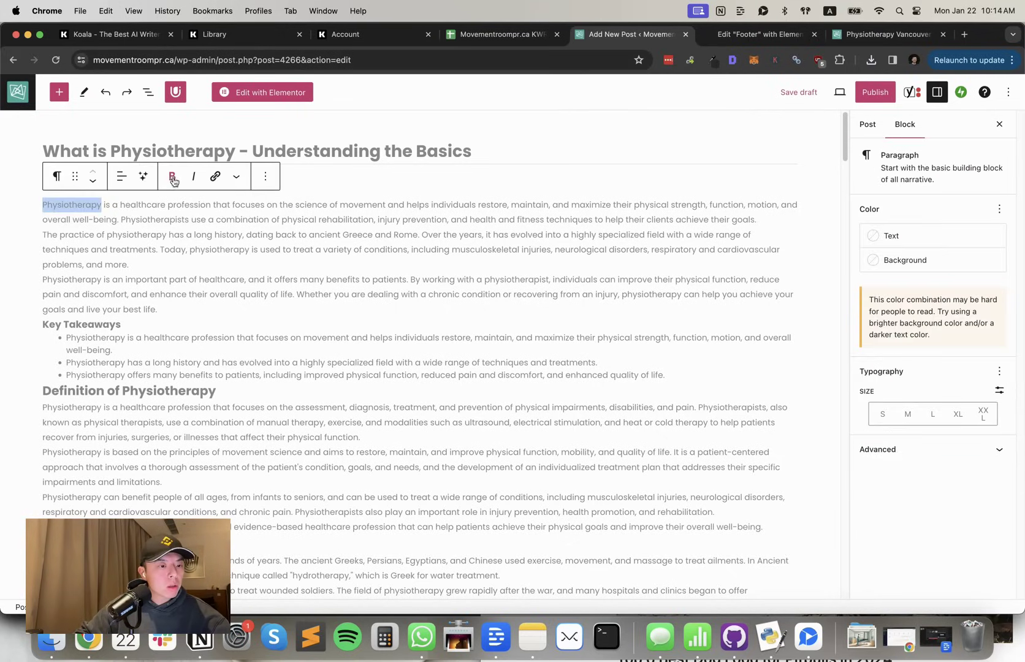
{"action": "left_click", "coordinate": [212, 178]}
{"action": "key", "text": "super+v"}
{"action": "left_click", "coordinate": [183, 231]}
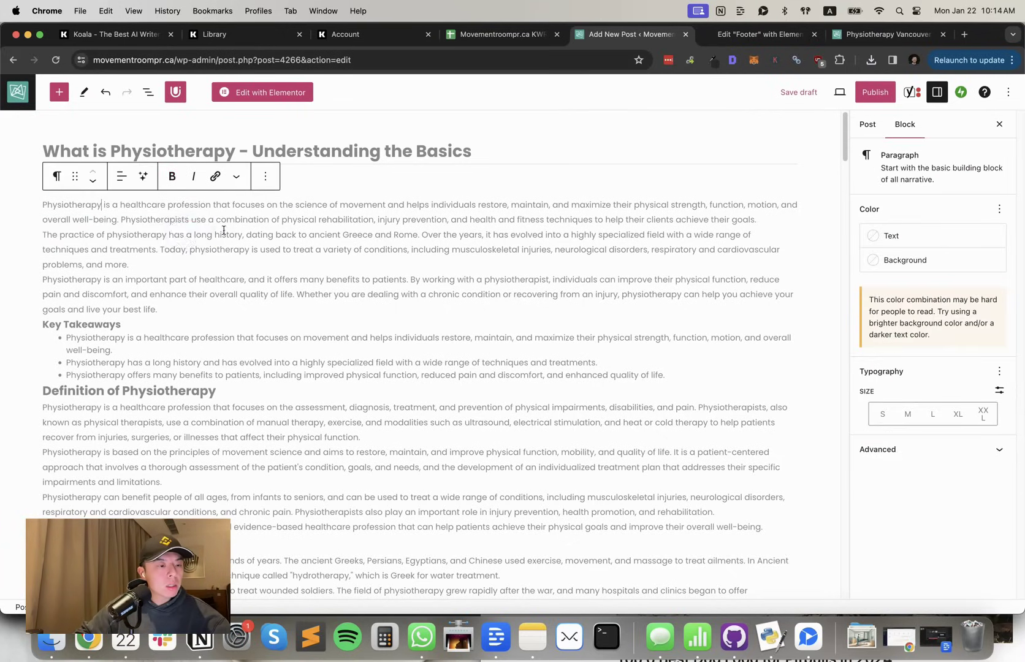
{"action": "left_click", "coordinate": [224, 231]}
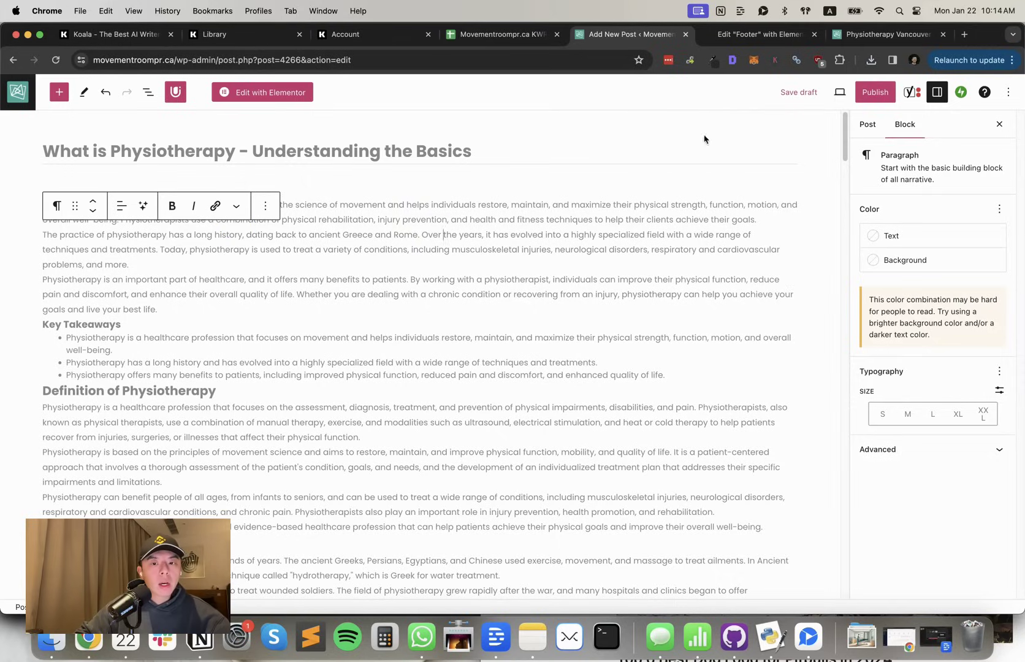
Insert an empty Custom HTML block with /html below the last FAQ answer
{"action": "scroll", "coordinate": [573, 299], "scroll_direction": "down", "scroll_amount": 20}
{"action": "scroll", "coordinate": [561, 300], "scroll_direction": "up", "scroll_amount": 5}
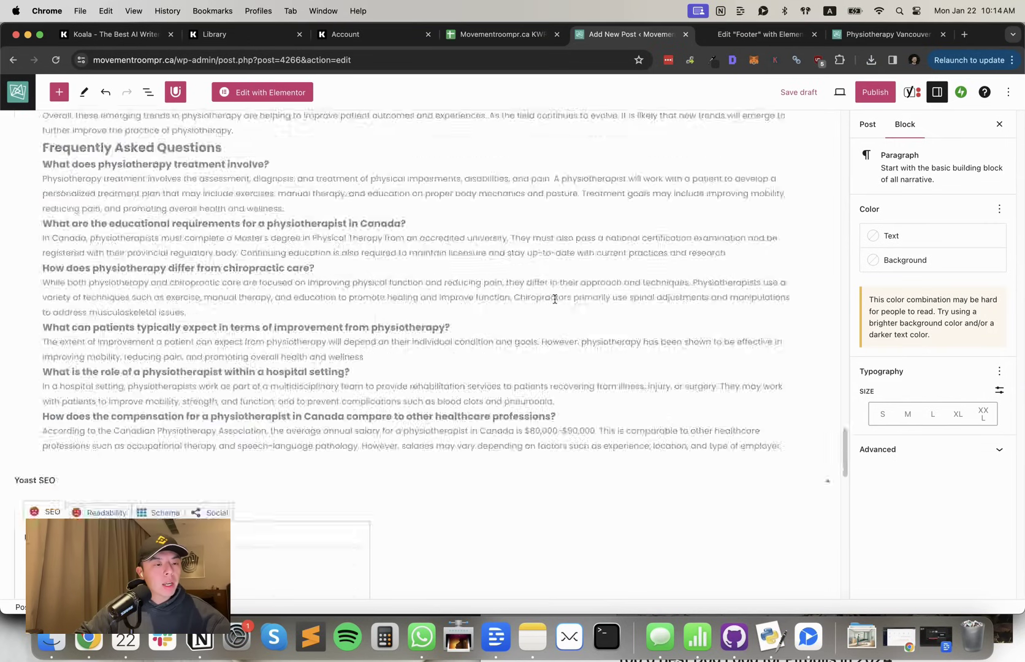
{"action": "scroll", "coordinate": [553, 299], "scroll_direction": "down", "scroll_amount": 1}
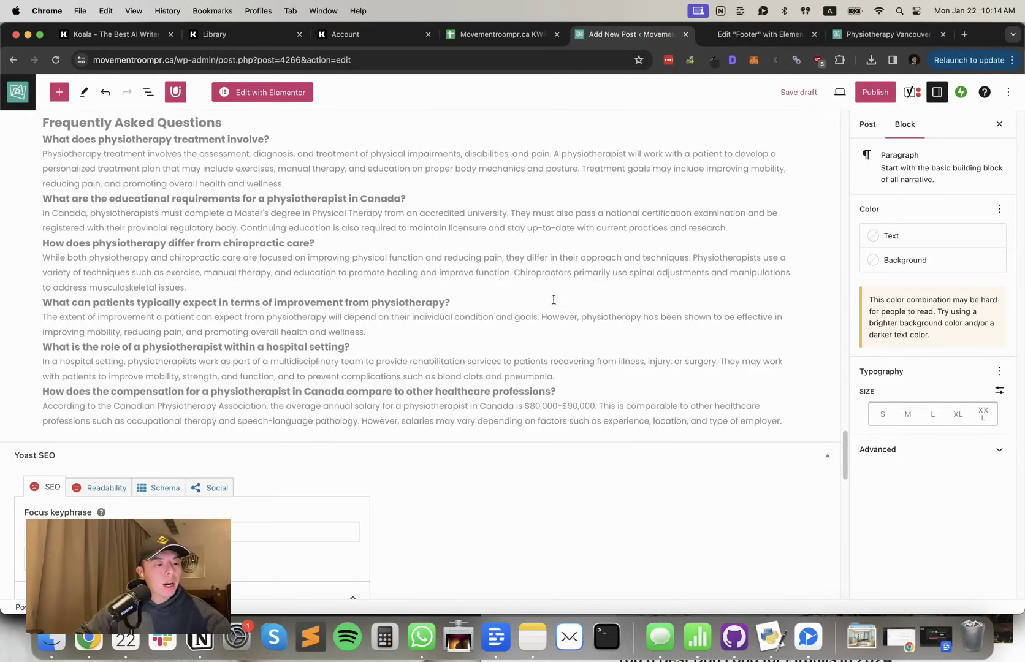
{"action": "left_click", "coordinate": [788, 415]}
{"action": "key", "text": "Return"}
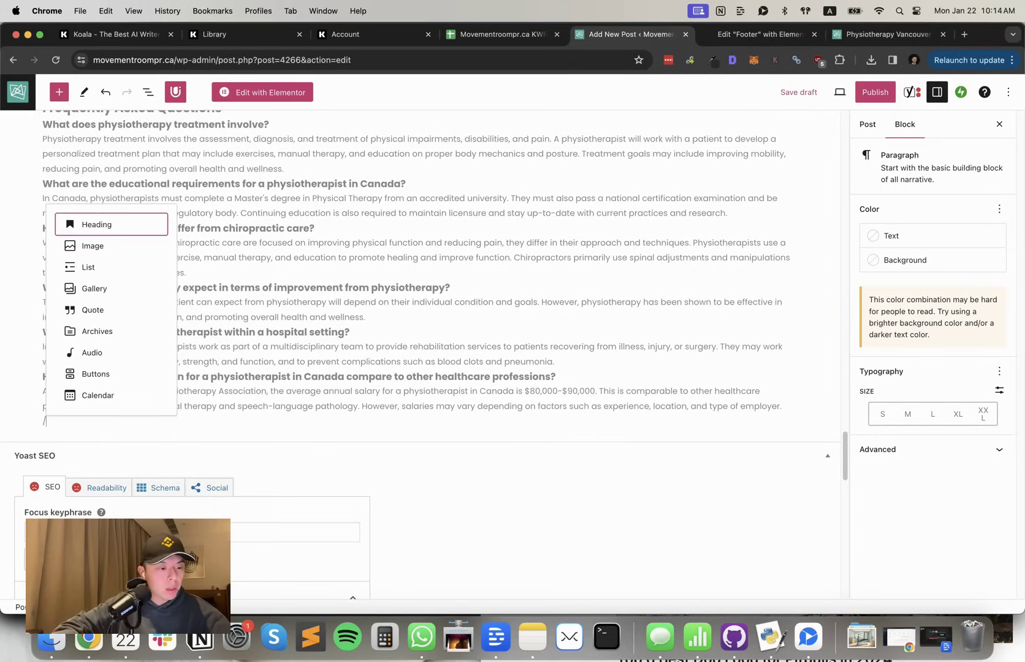
{"action": "type", "text": "html"}
{"action": "key", "text": "Return"}
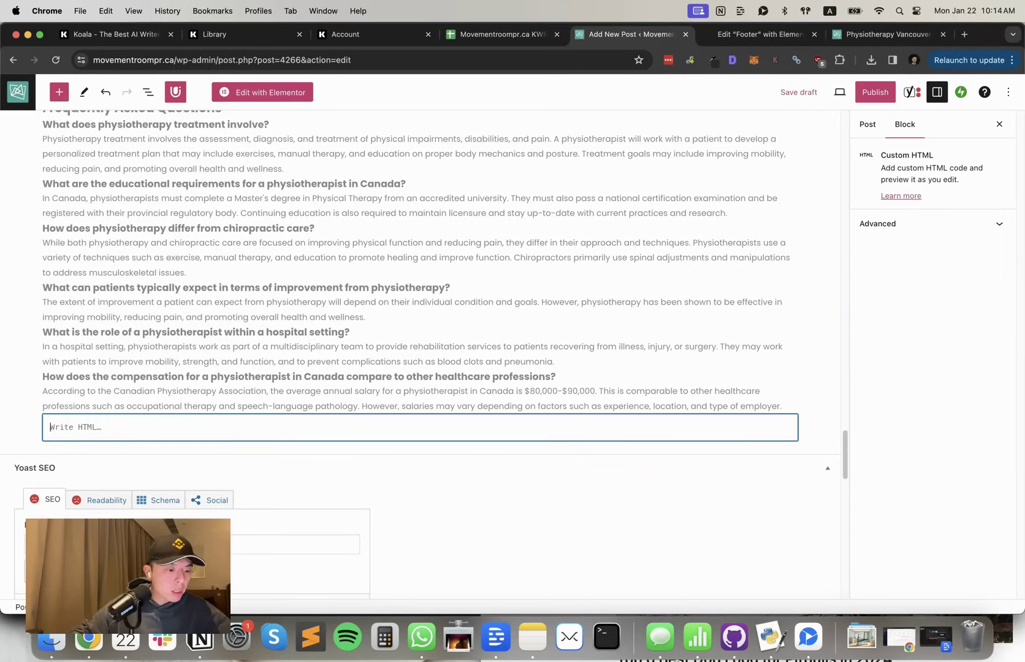
Paste the schema code copied from the Elementor footer into the block and preview it
{"action": "left_click", "coordinate": [760, 33]}
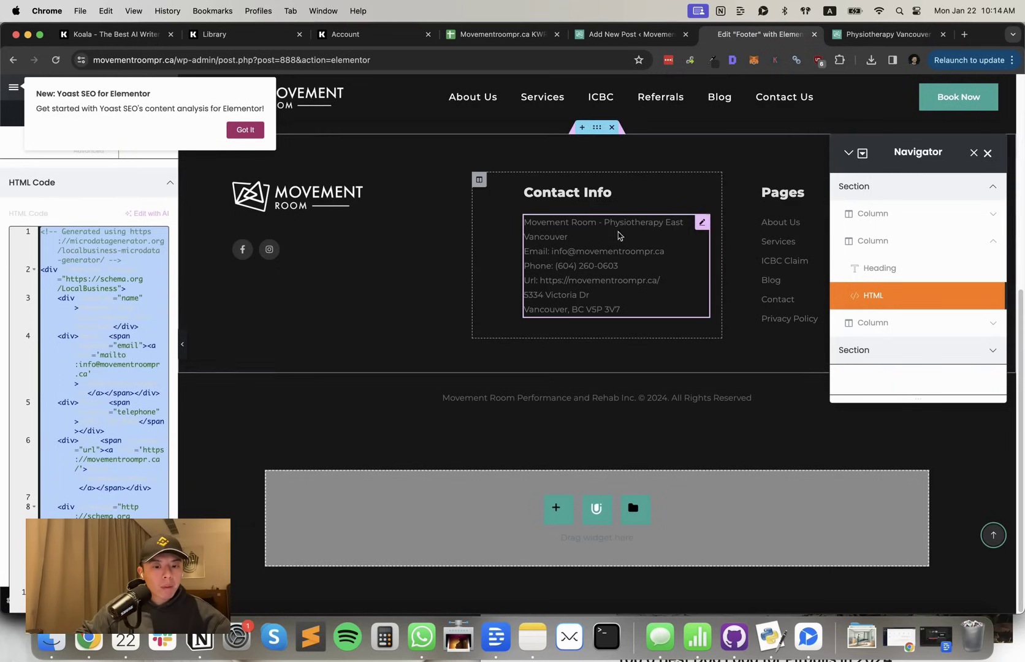
{"action": "left_click", "coordinate": [110, 277]}
{"action": "key", "text": "ctrl+a"}
{"action": "key", "text": "ctrl+c"}
{"action": "left_click", "coordinate": [607, 35]}
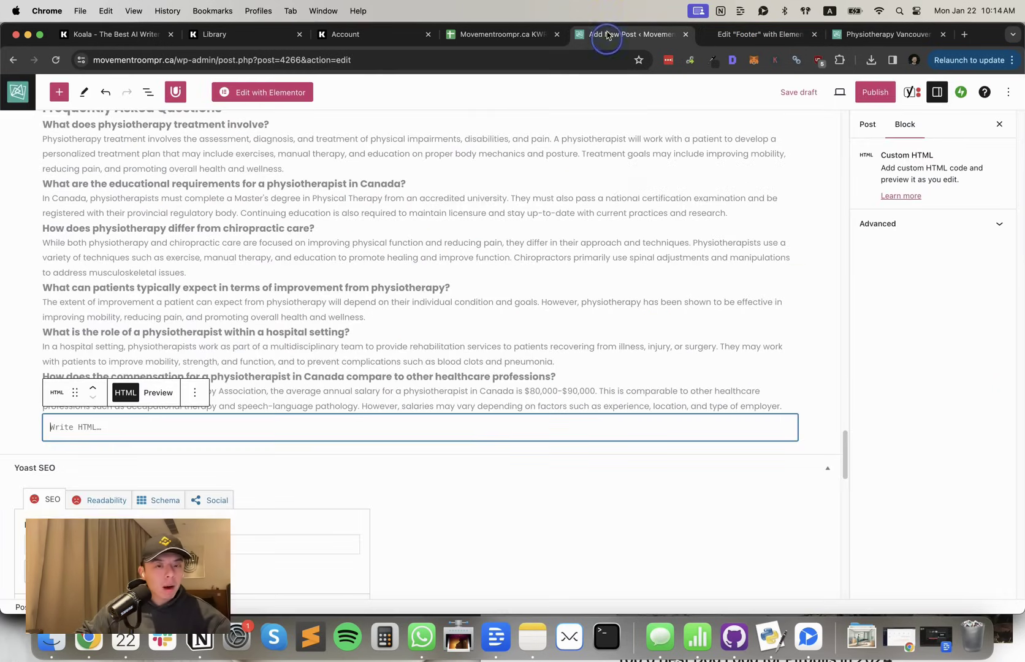
{"action": "key", "text": "super+v"}
{"action": "scroll", "coordinate": [353, 464], "scroll_direction": "down", "scroll_amount": 3}
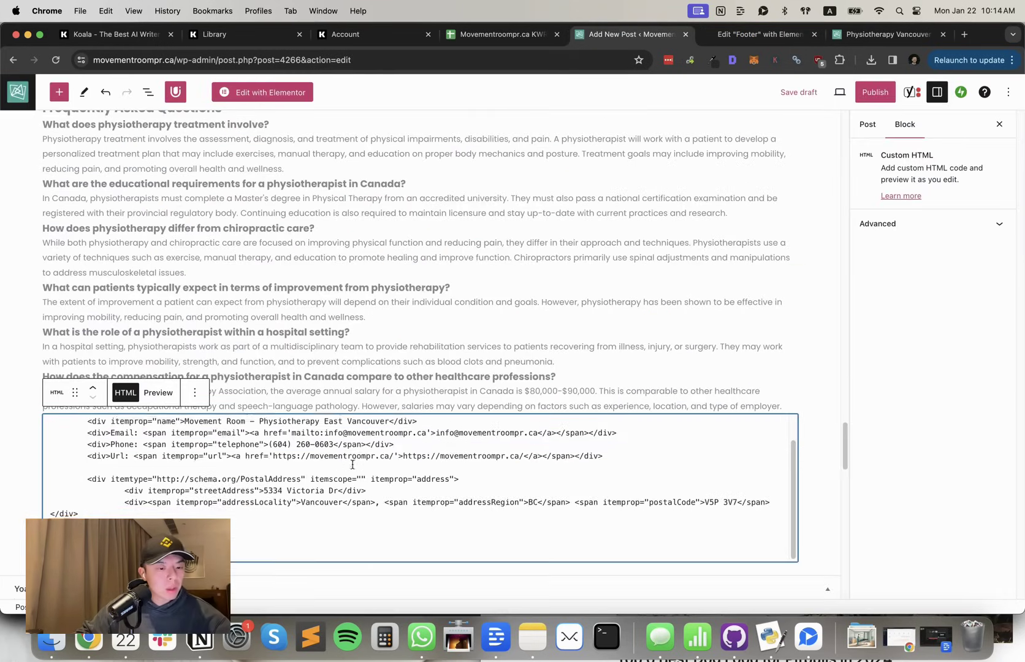
{"action": "scroll", "coordinate": [432, 371], "scroll_direction": "down", "scroll_amount": 3}
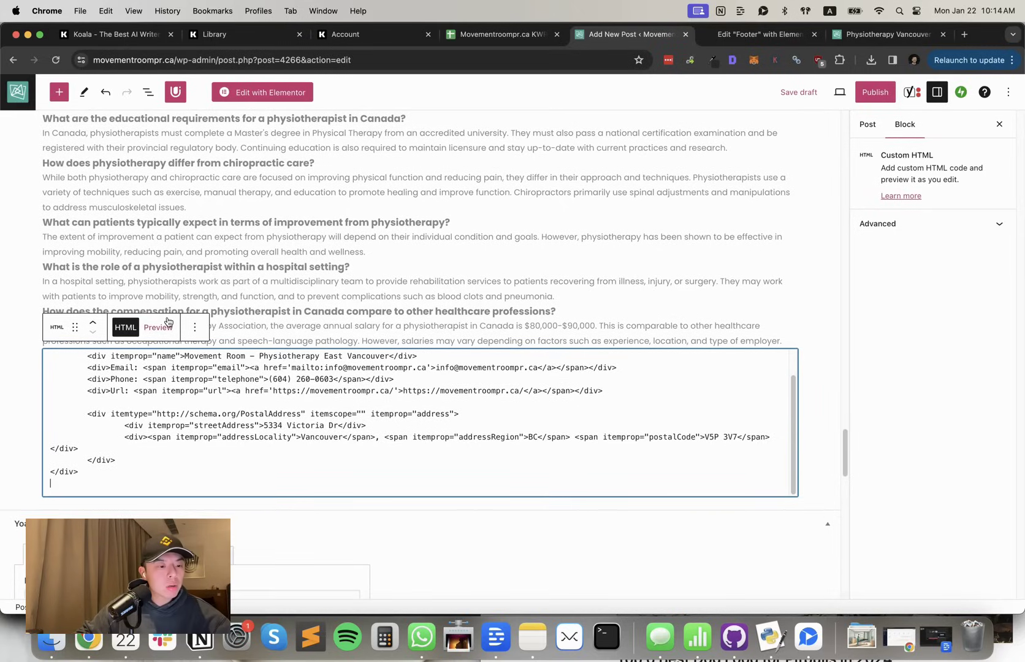
{"action": "left_click", "coordinate": [165, 327]}
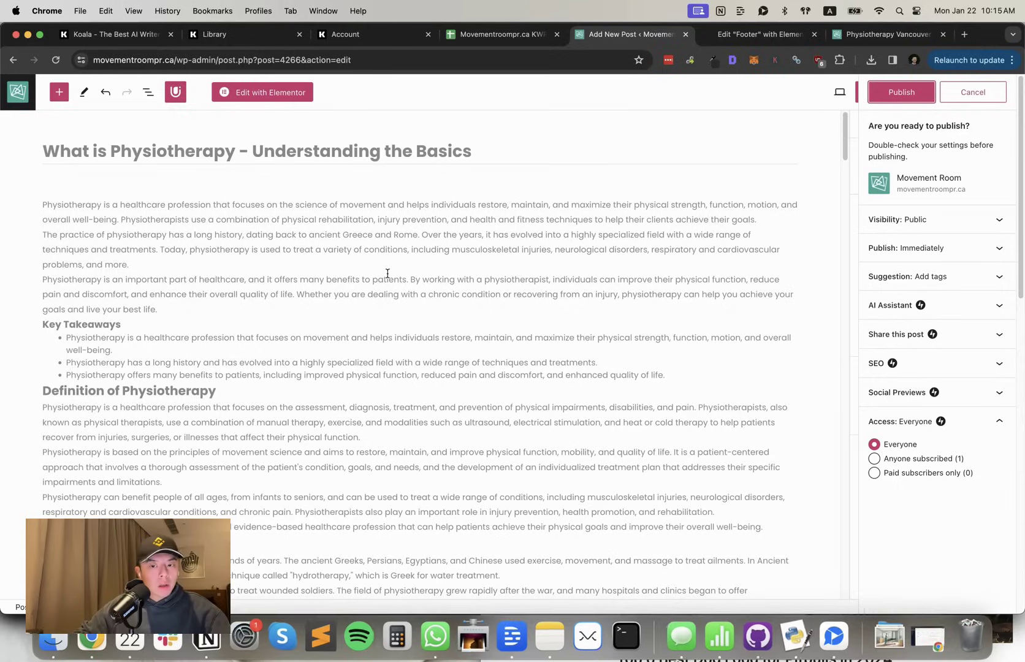
Publish 'What is Physiotherapy - Understanding the Basics' and look over the live post page
{"action": "left_click", "coordinate": [901, 92]}
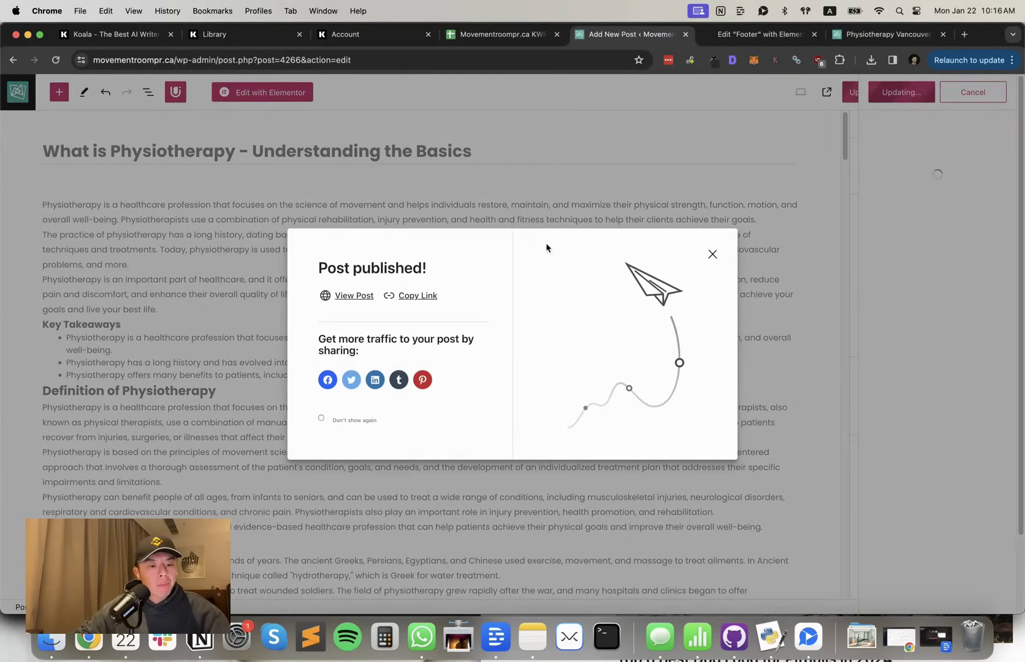
{"action": "left_click", "coordinate": [347, 297]}
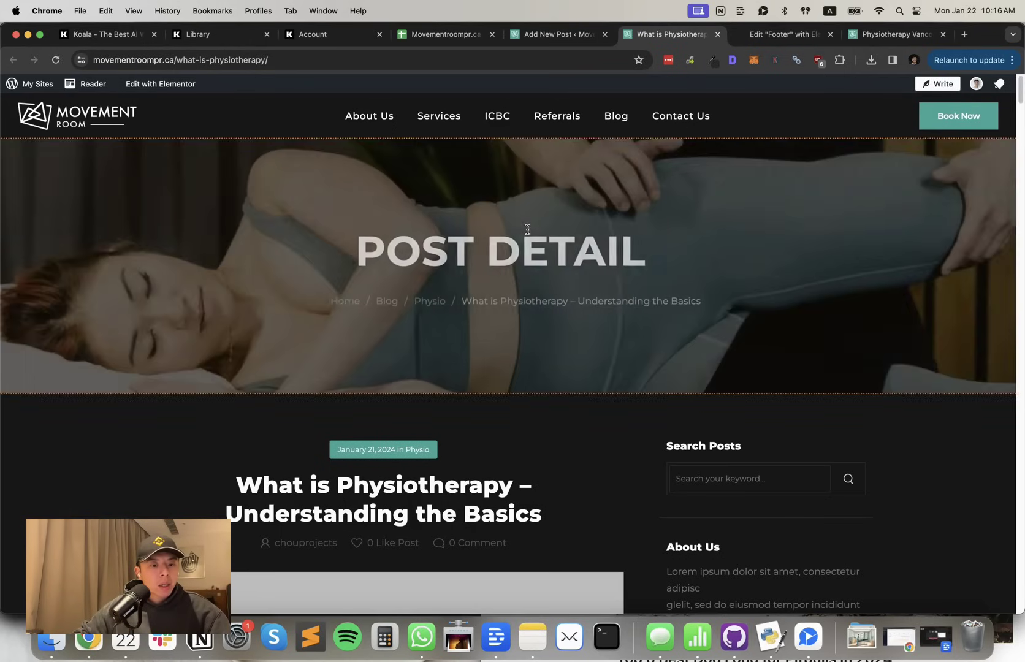
{"action": "scroll", "coordinate": [518, 300], "scroll_direction": "down", "scroll_amount": 3}
{"action": "scroll", "coordinate": [518, 300], "scroll_direction": "down", "scroll_amount": 4}
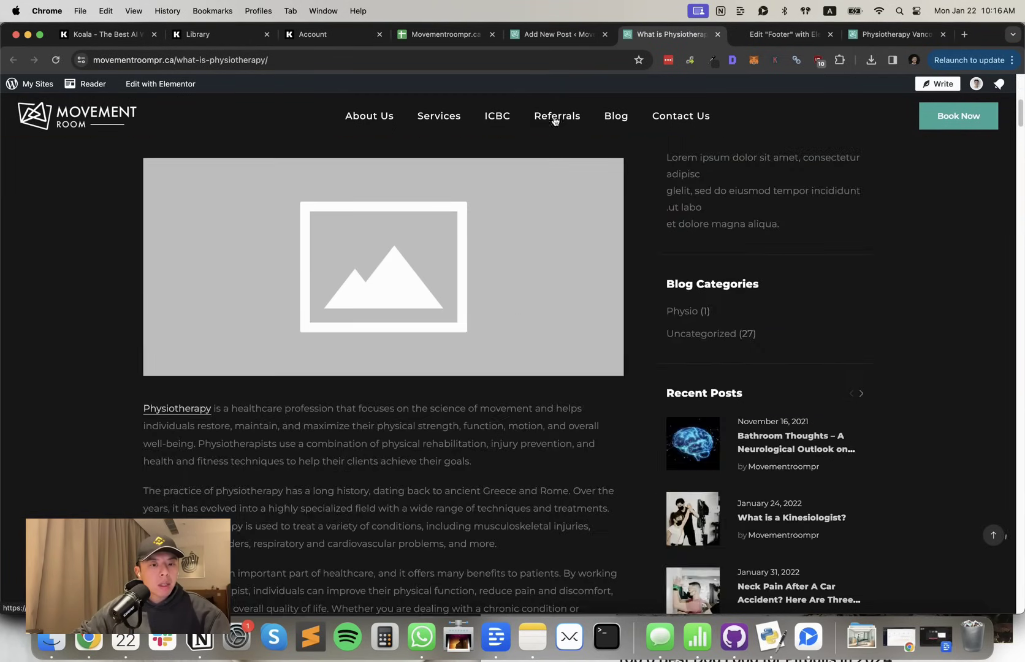
{"action": "left_click", "coordinate": [574, 38]}
Set the physiotherapy clinic illustration from the Media Library as the featured image
{"action": "left_click", "coordinate": [712, 254]}
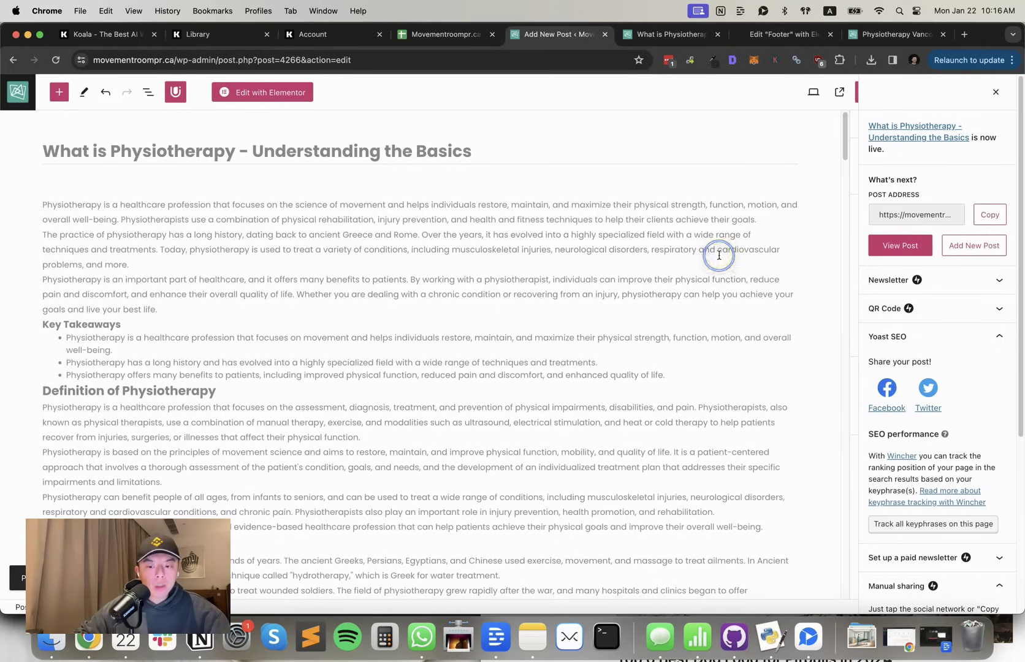
{"action": "left_click", "coordinate": [995, 92]}
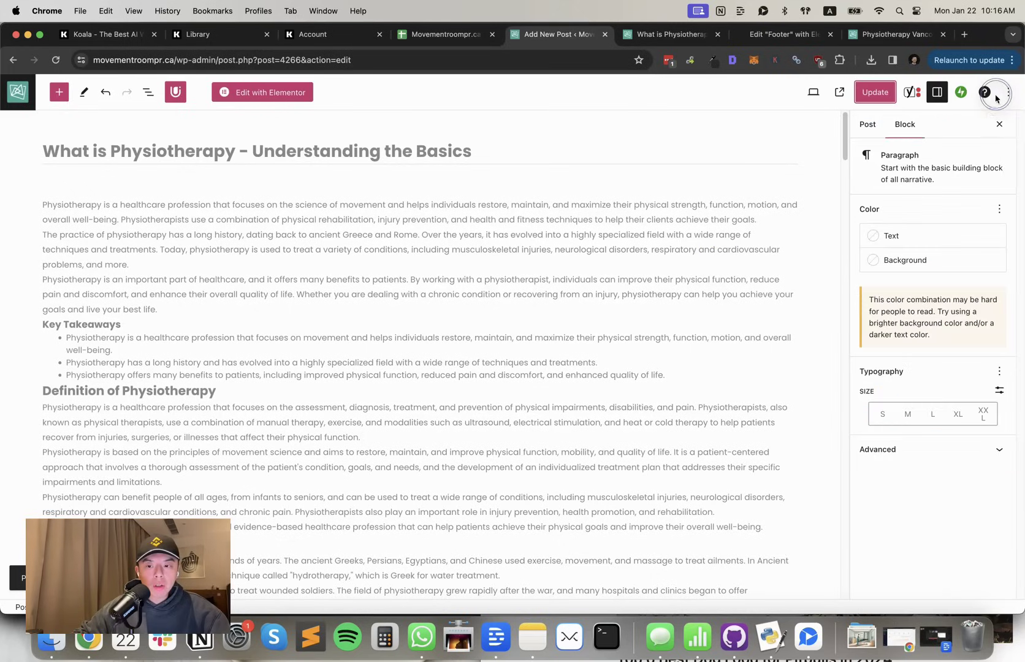
{"action": "left_click", "coordinate": [867, 123]}
{"action": "left_click", "coordinate": [883, 526]}
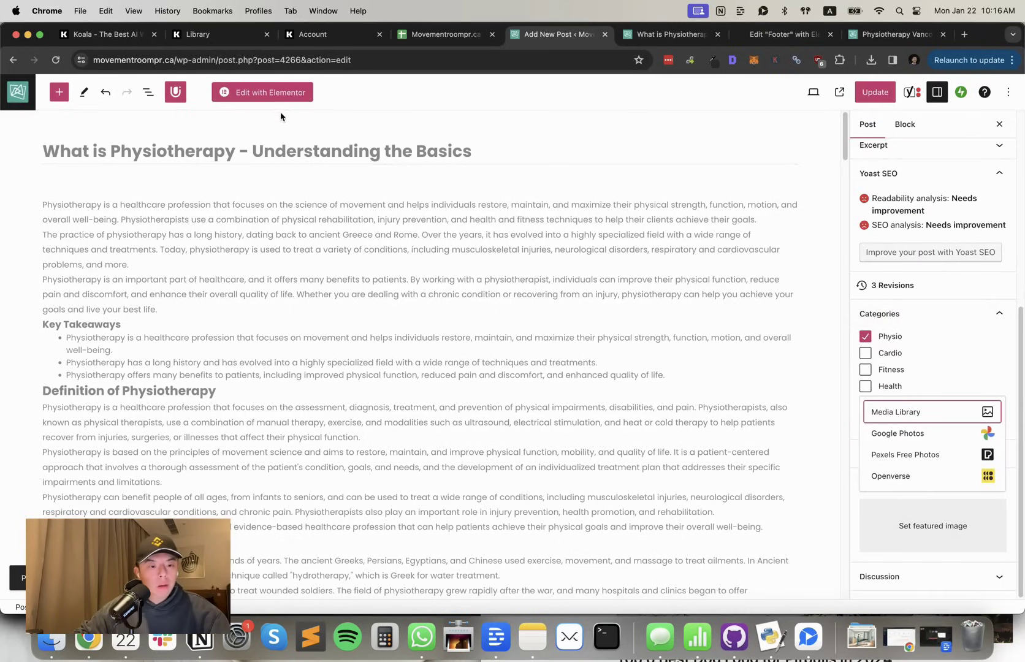
{"action": "left_click", "coordinate": [908, 423]}
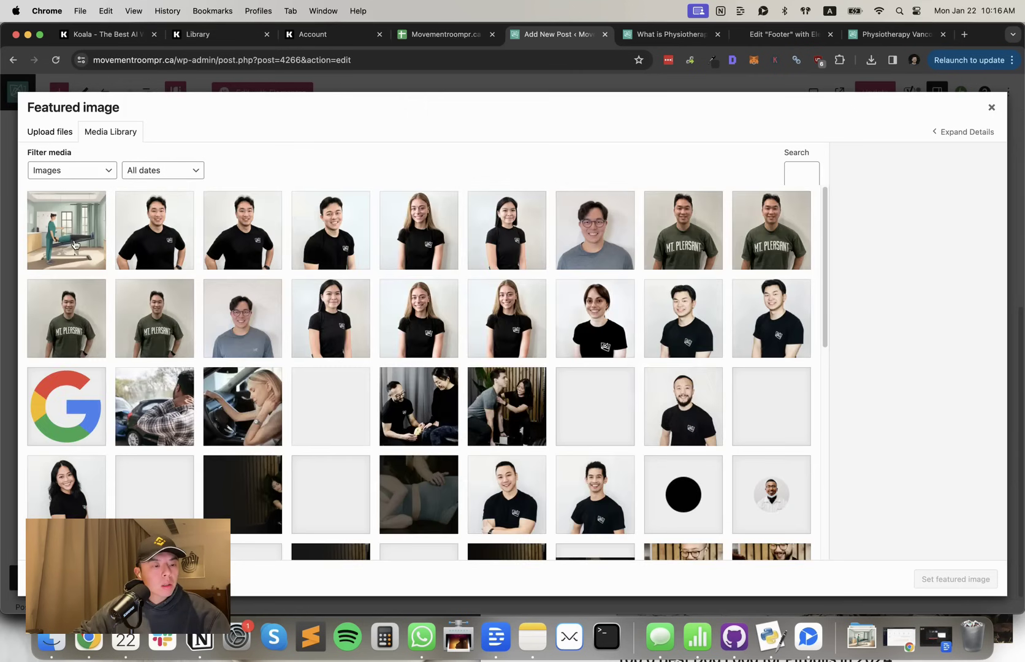
{"action": "left_click", "coordinate": [72, 245]}
{"action": "left_click", "coordinate": [975, 579]}
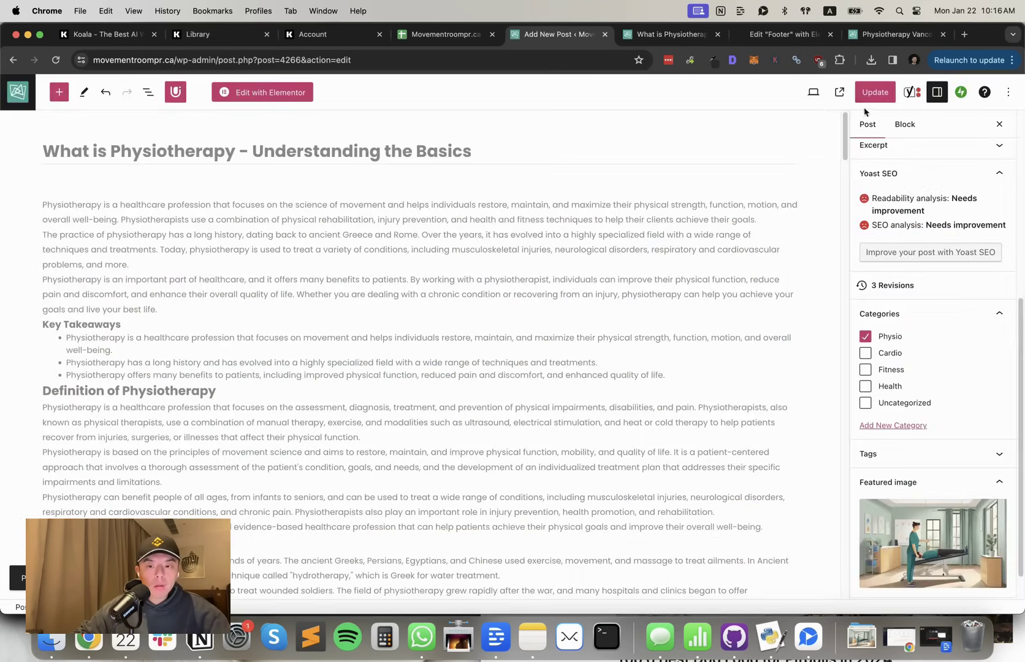
Update the post and reload the live page to confirm the featured image
{"action": "left_click", "coordinate": [873, 92]}
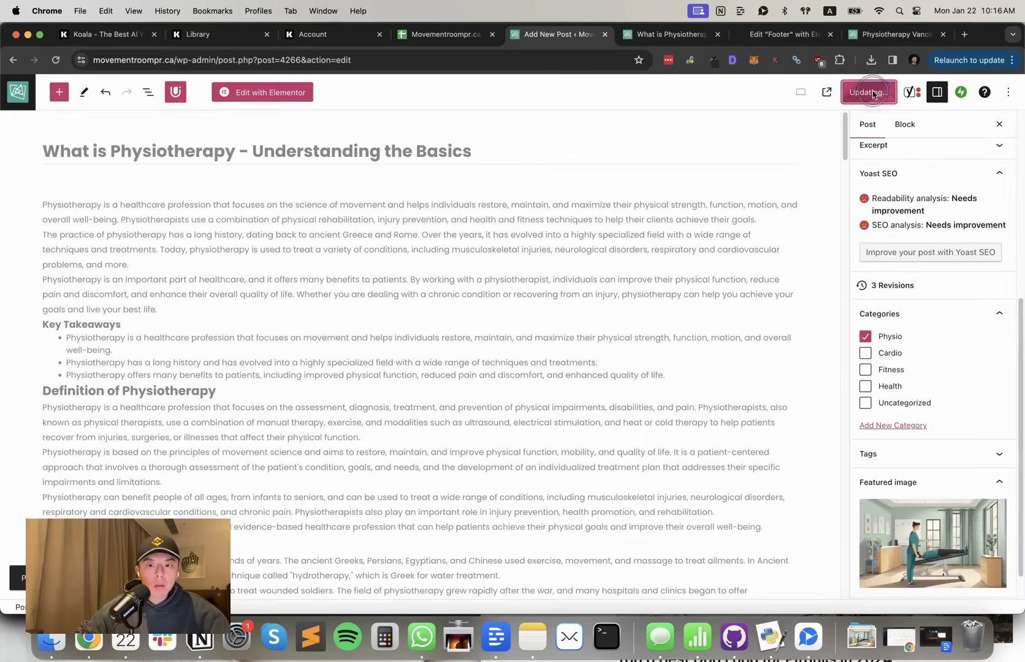
{"action": "left_click", "coordinate": [645, 37]}
{"action": "key", "text": "super+r"}
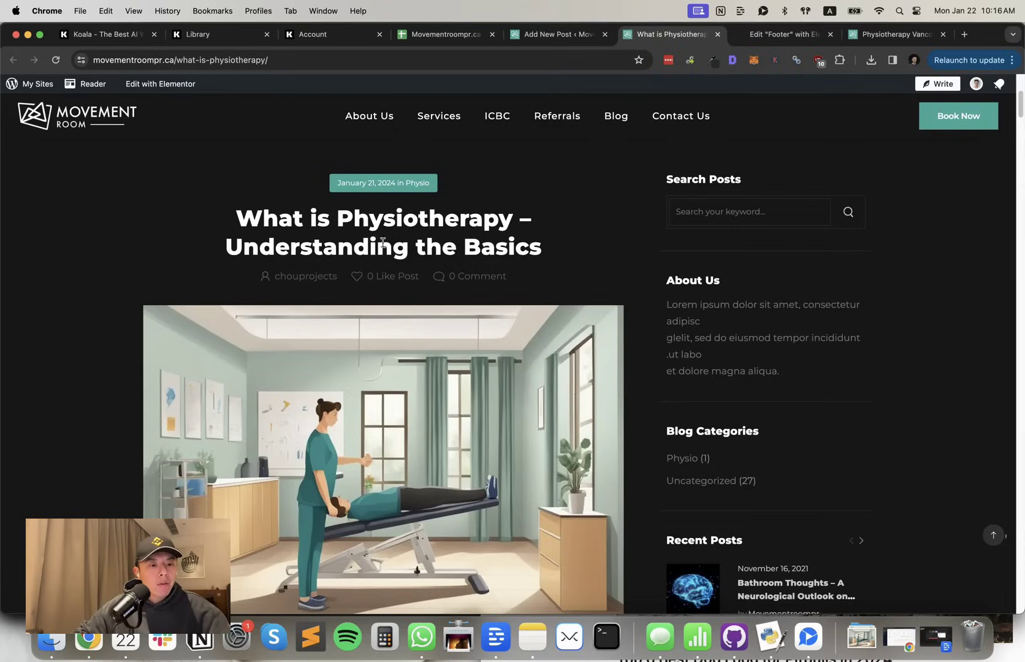
Change the post author to movementroompr and save with Update
{"action": "left_click", "coordinate": [551, 34]}
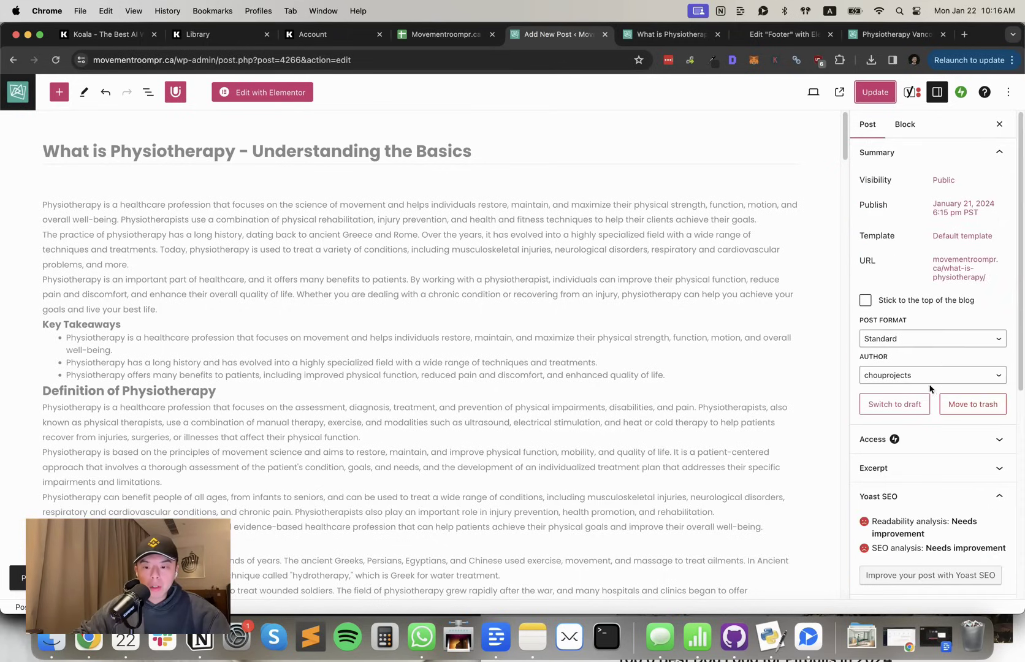
{"action": "left_click", "coordinate": [925, 380]}
{"action": "left_click", "coordinate": [928, 387]}
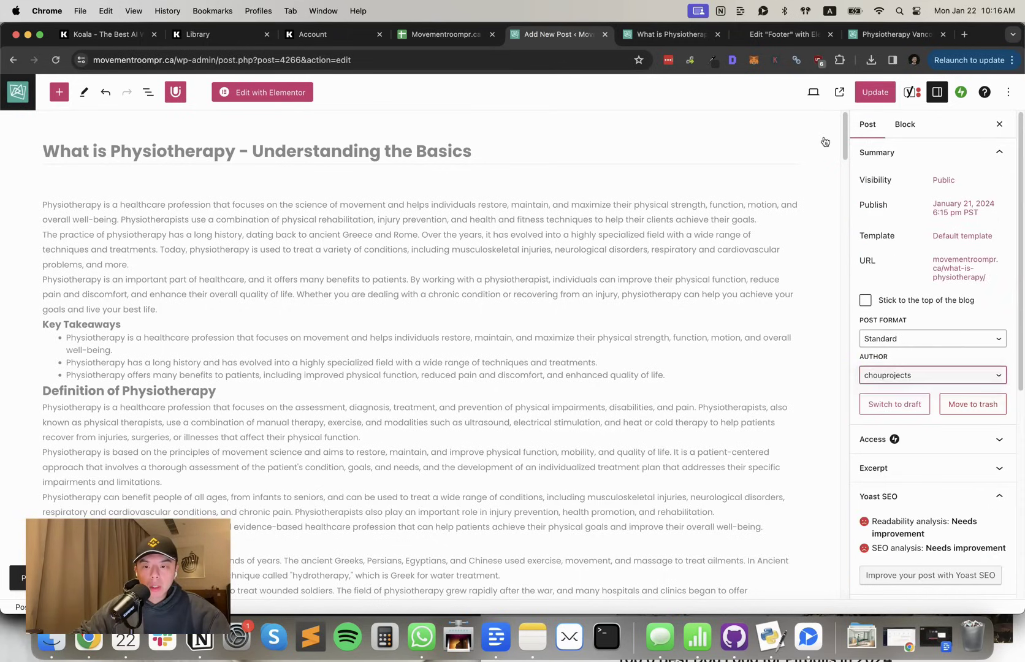
{"action": "left_click", "coordinate": [864, 93]}
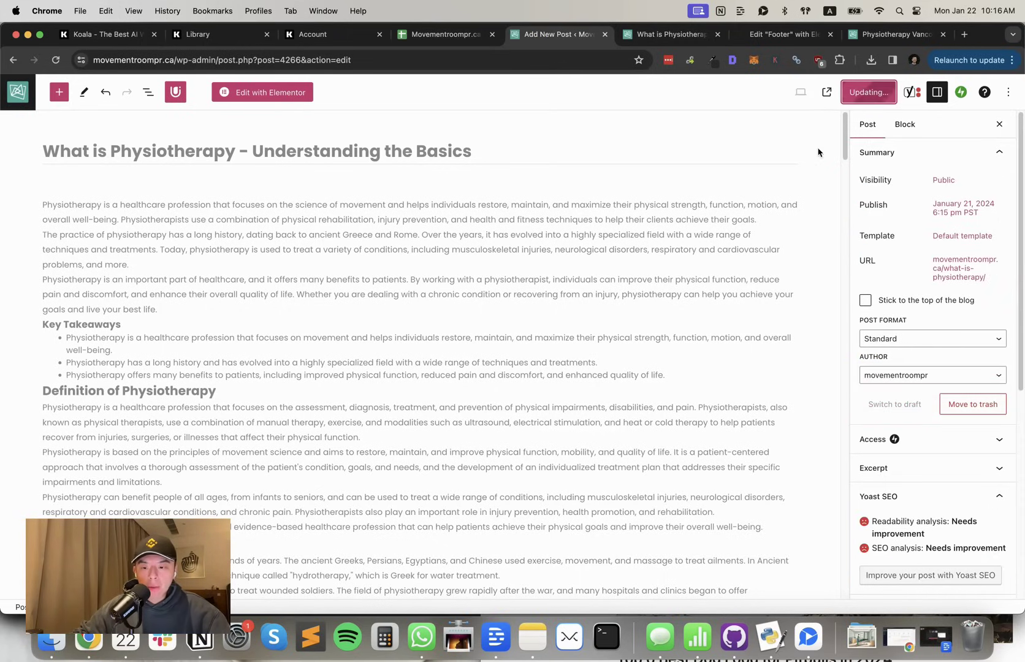
{"action": "scroll", "coordinate": [518, 300], "scroll_direction": "down", "scroll_amount": 1}
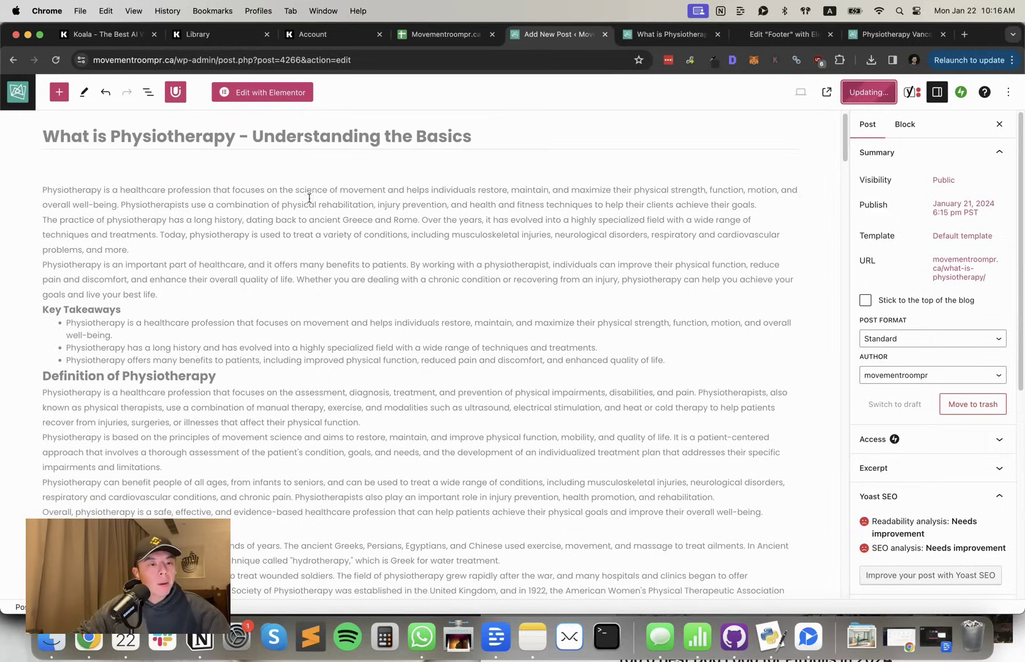
Flip through the live post, keyword sheet, KoalaWriter library and footer editor tabs
{"action": "left_click", "coordinate": [671, 34]}
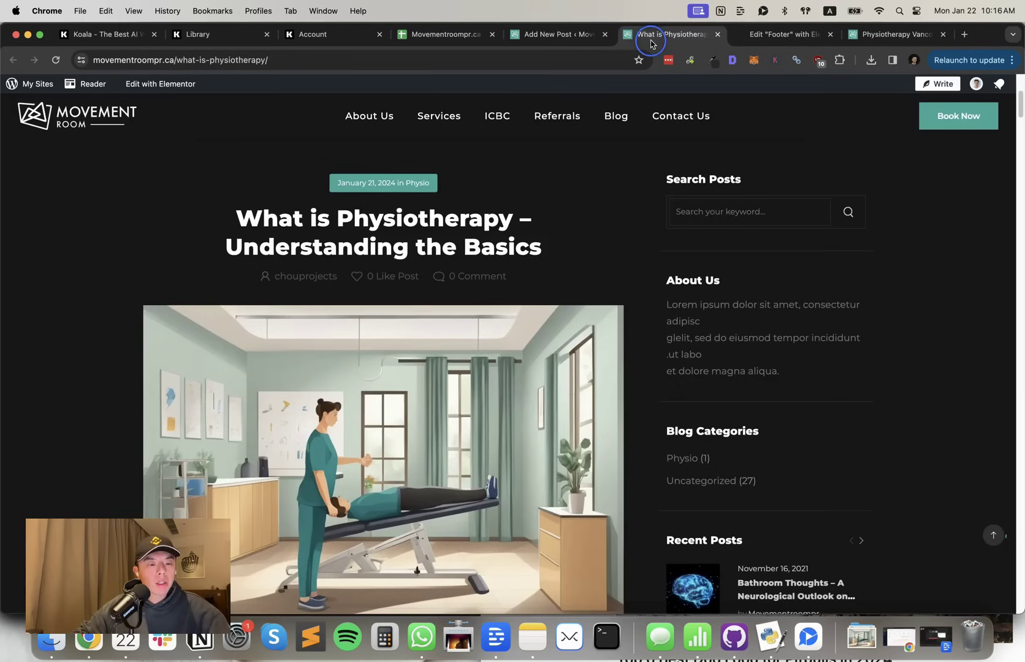
{"action": "left_click", "coordinate": [426, 34]}
{"action": "left_click", "coordinate": [183, 38]}
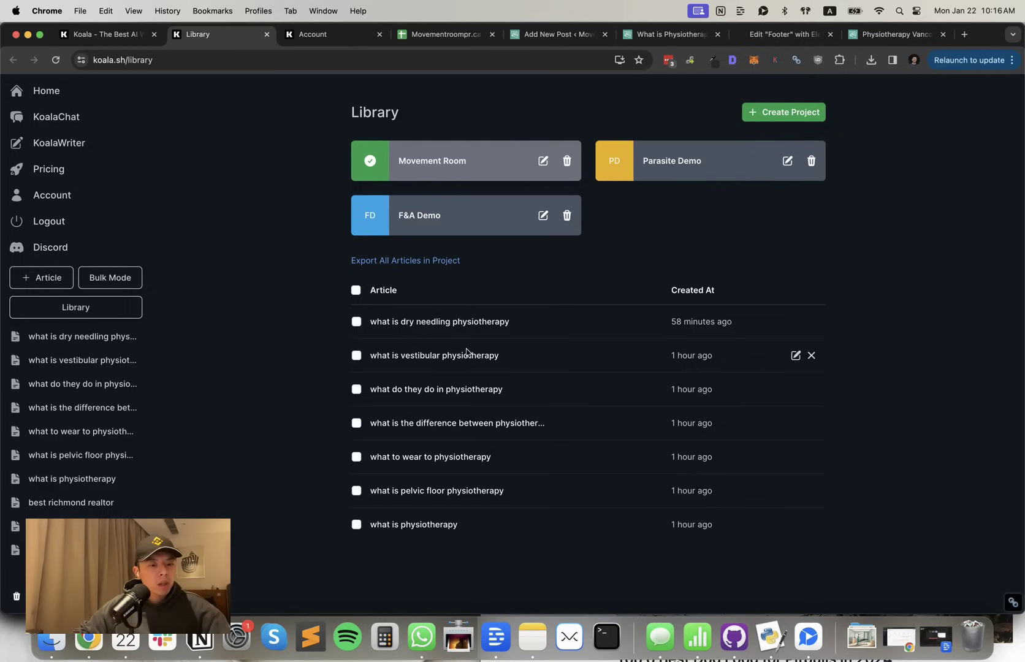
{"action": "left_click", "coordinate": [443, 38]}
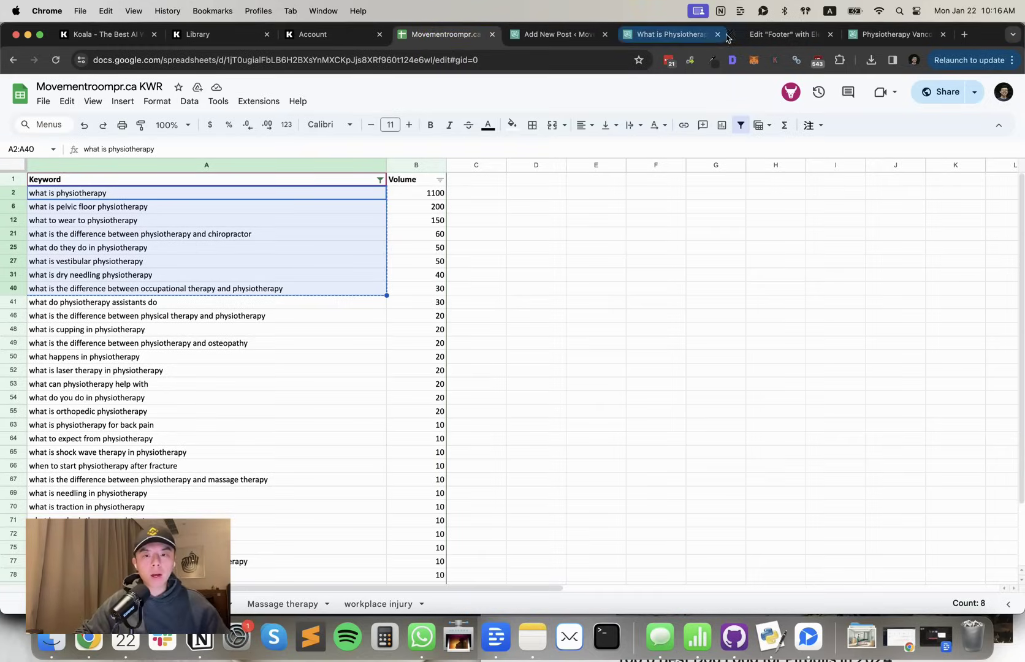
{"action": "left_click", "coordinate": [775, 34]}
{"action": "left_click", "coordinate": [621, 37]}
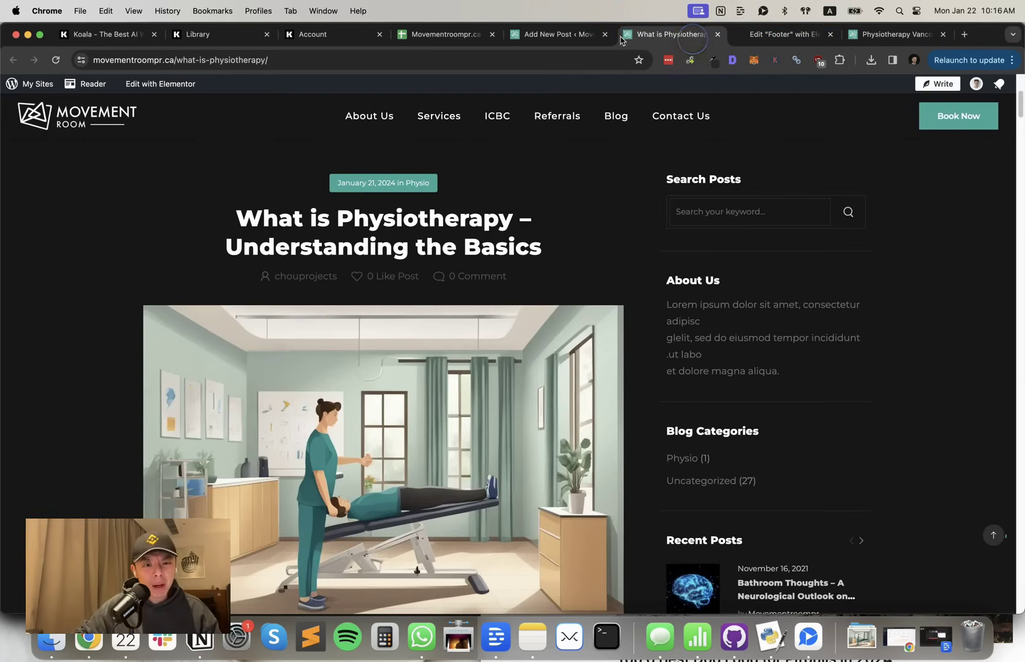
{"action": "left_click", "coordinate": [587, 35]}
Scroll through the article in the editor, then return to the Movementroompr.ca KWR sheet
{"action": "scroll", "coordinate": [454, 295], "scroll_direction": "down", "scroll_amount": 5}
{"action": "scroll", "coordinate": [454, 294], "scroll_direction": "down", "scroll_amount": 15}
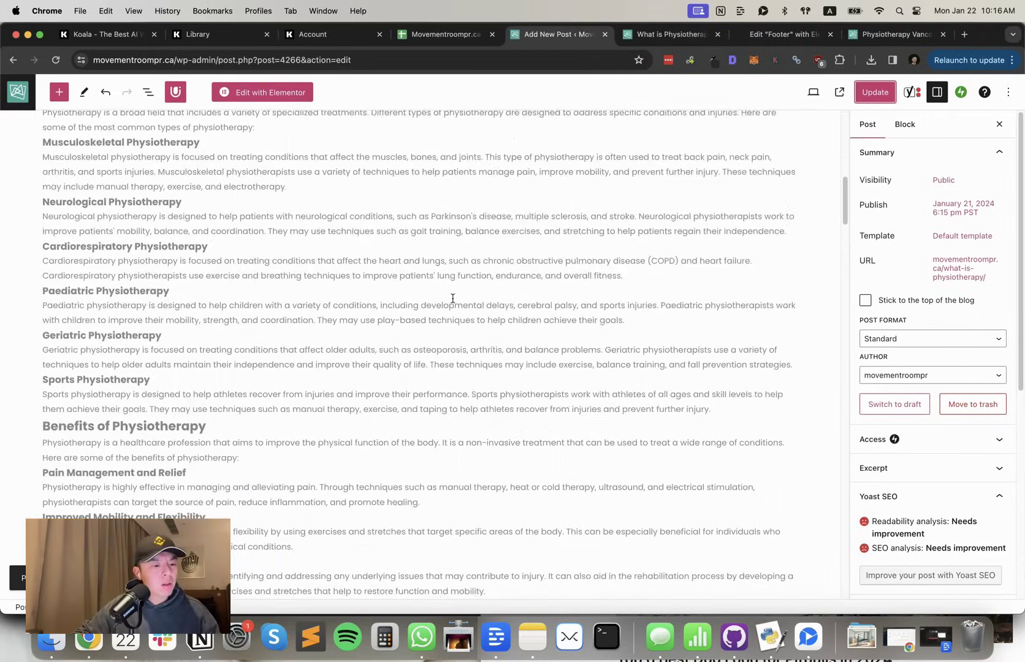
{"action": "scroll", "coordinate": [453, 298], "scroll_direction": "down", "scroll_amount": 10}
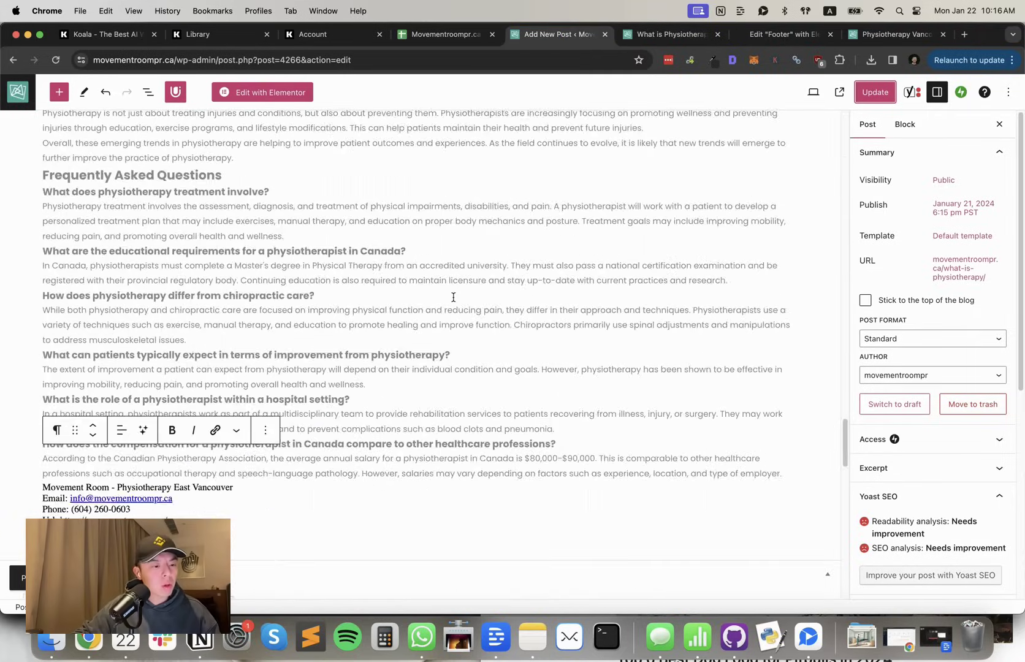
{"action": "scroll", "coordinate": [453, 297], "scroll_direction": "up", "scroll_amount": 20}
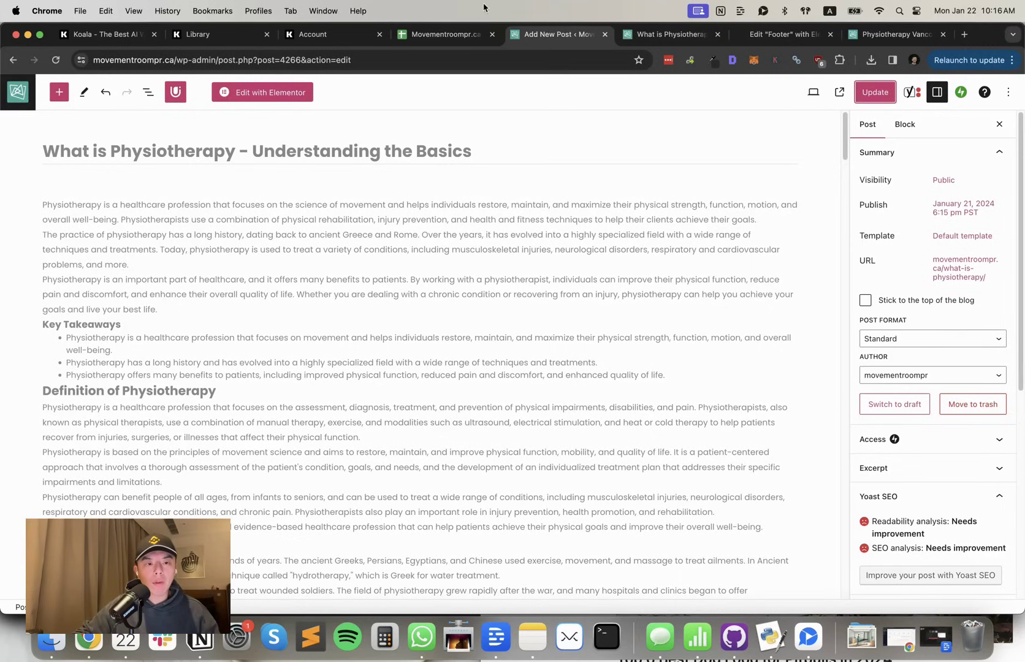
{"action": "left_click", "coordinate": [441, 34]}
{"action": "scroll", "coordinate": [284, 318], "scroll_direction": "down", "scroll_amount": 3}
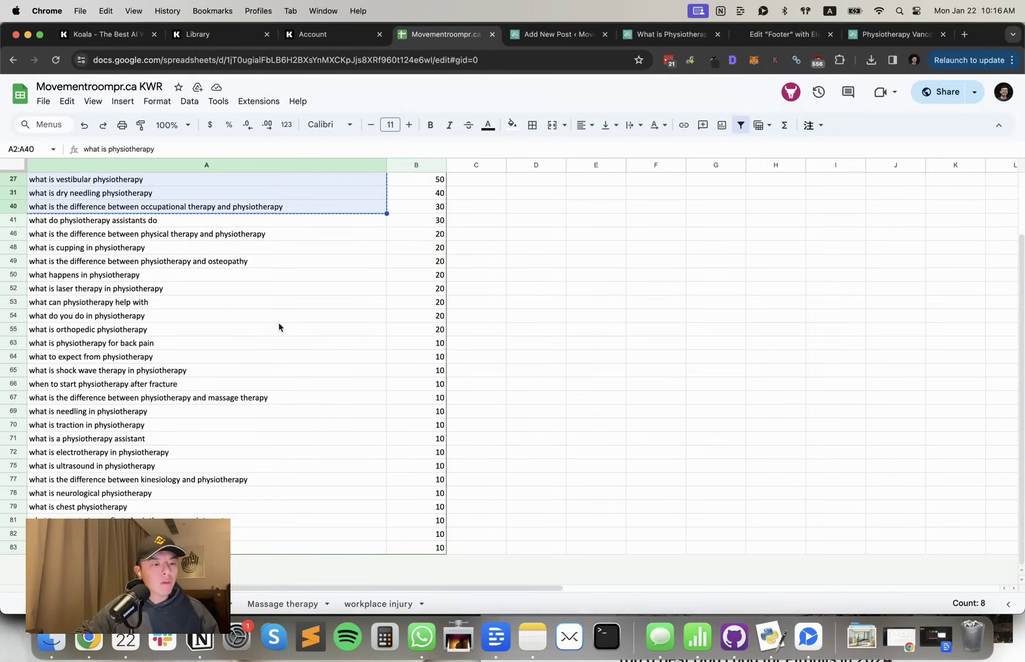
Switch to the live What is Physiotherapy post tab
{"action": "left_click", "coordinate": [651, 38]}
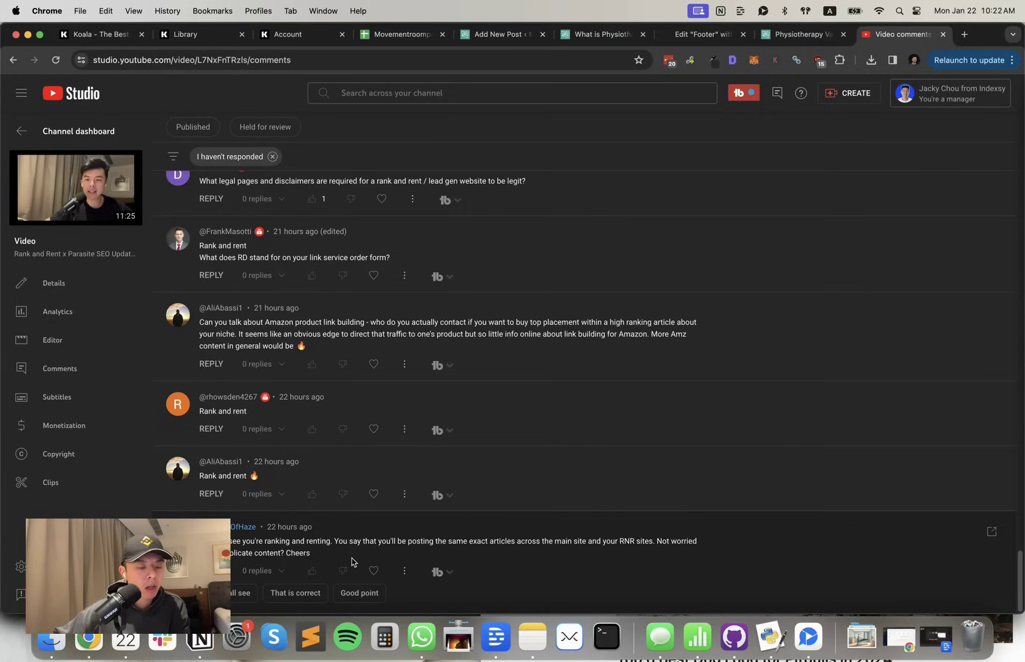
Heart the viewer comment about duplicate content across the main and RNR sites, then return to the Movementroompr.ca KWR keyword spreadsheet
{"action": "left_click", "coordinate": [373, 569]}
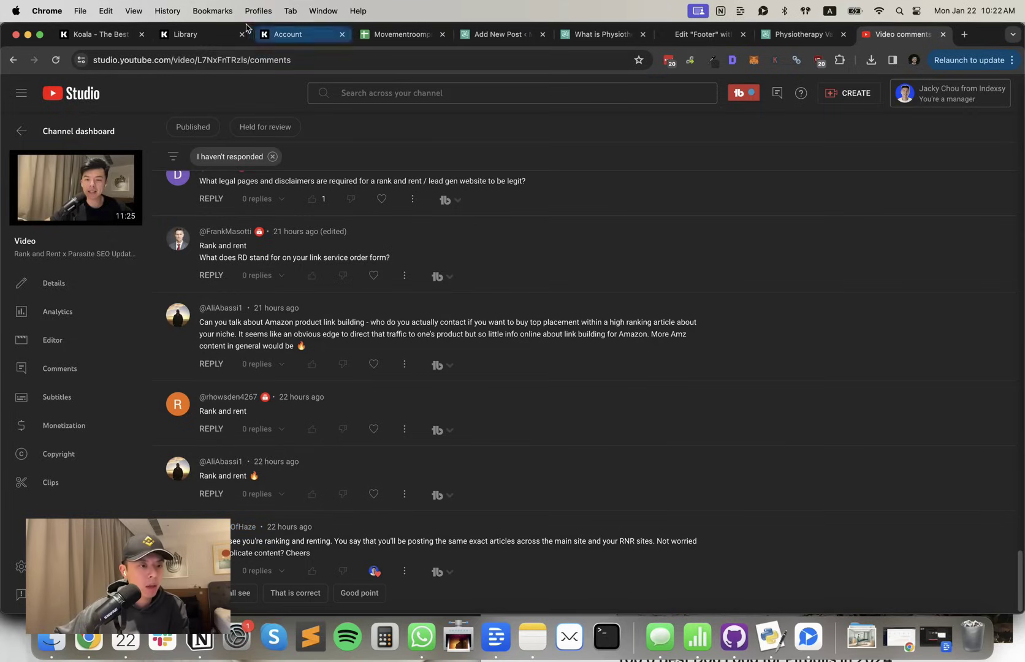
{"action": "left_click", "coordinate": [366, 35]}
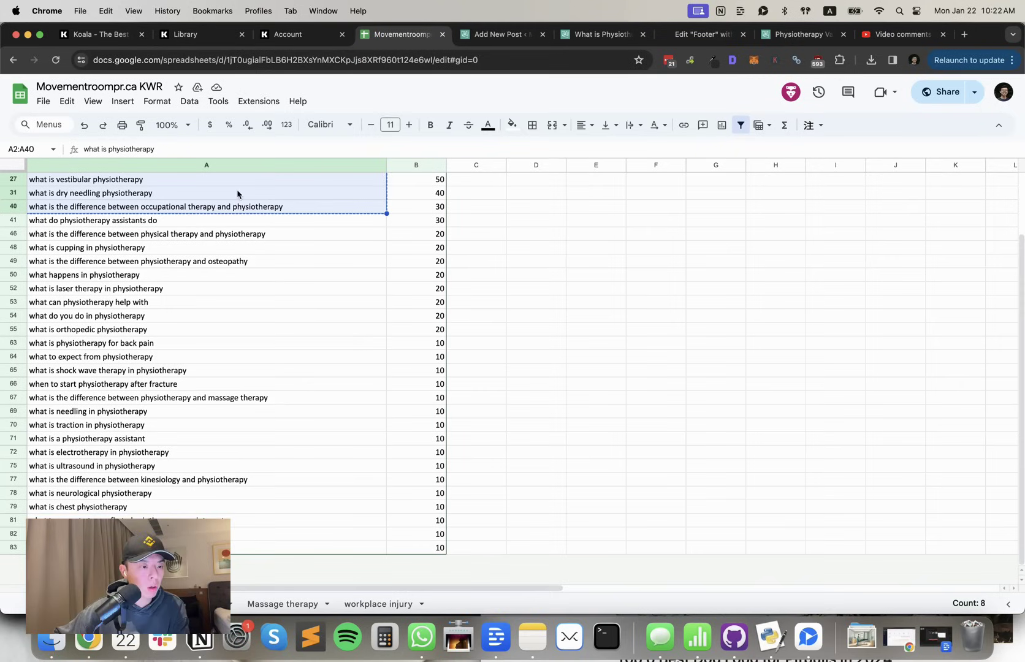
Glance over the KWR keyword list and the What is Physiotherapy article, then heart the 🔥 'Rank and rent' comment
{"action": "scroll", "coordinate": [233, 205], "scroll_direction": "up", "scroll_amount": 3}
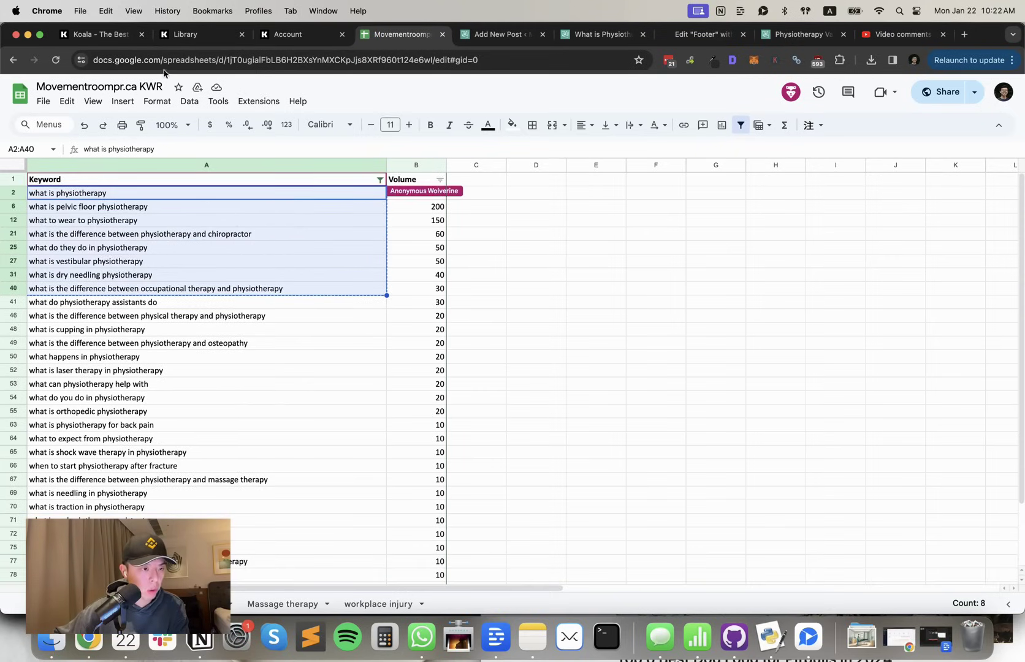
{"action": "left_click", "coordinate": [120, 38]}
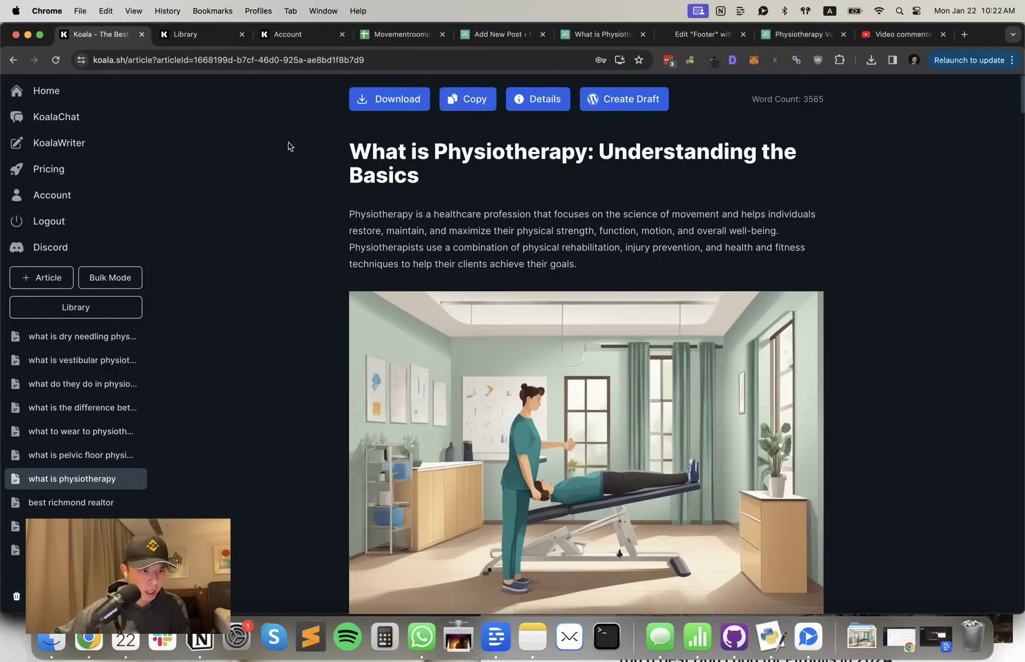
{"action": "left_click", "coordinate": [401, 36]}
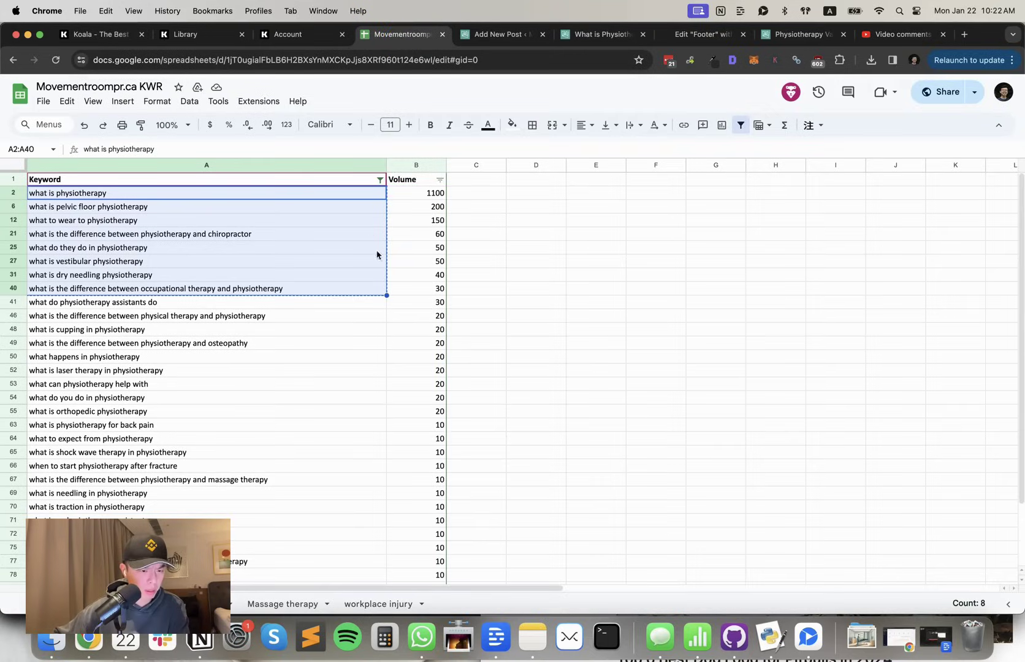
{"action": "left_click", "coordinate": [901, 34]}
{"action": "left_click", "coordinate": [373, 494]}
Heart the plain 'Rank and rent' comment, the Amazon product link building question, and the question about what RD stands for
{"action": "left_click", "coordinate": [374, 428]}
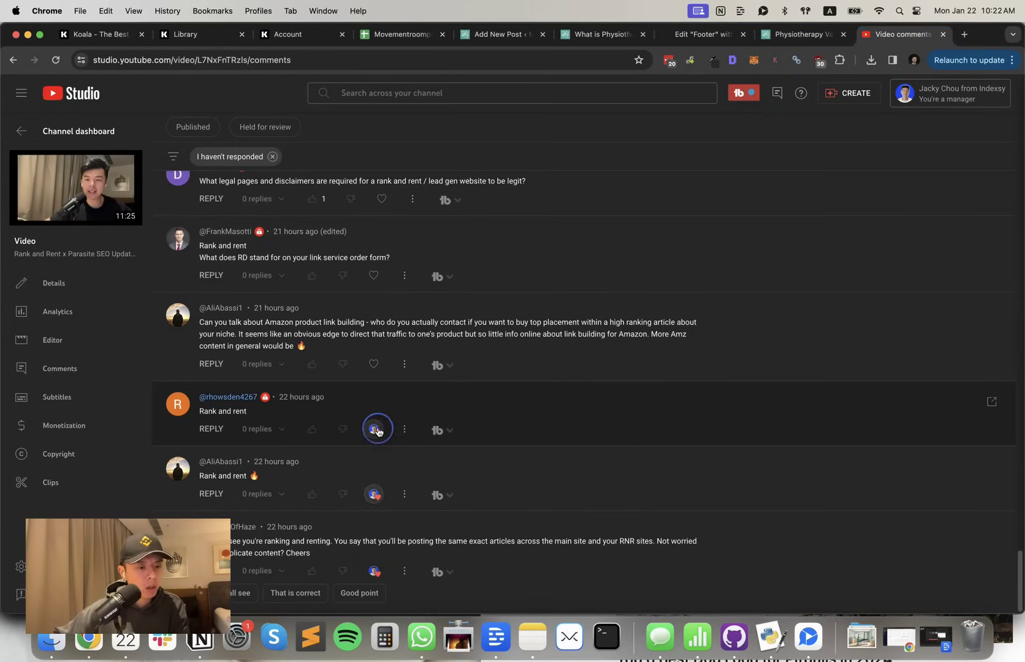
{"action": "scroll", "coordinate": [363, 380], "scroll_direction": "up", "scroll_amount": 1}
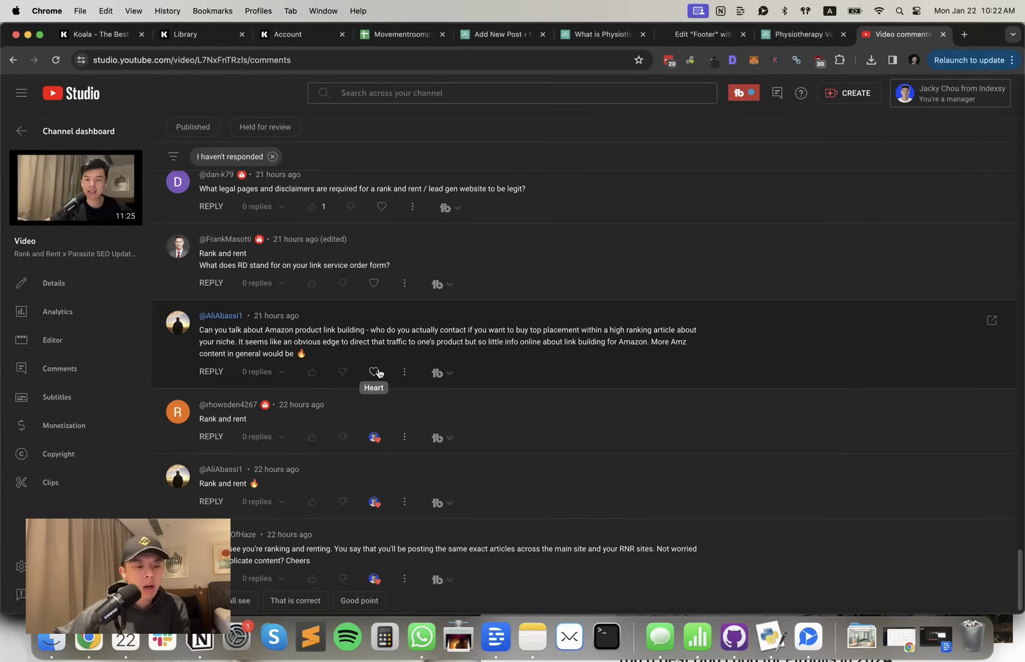
{"action": "left_click", "coordinate": [378, 372]}
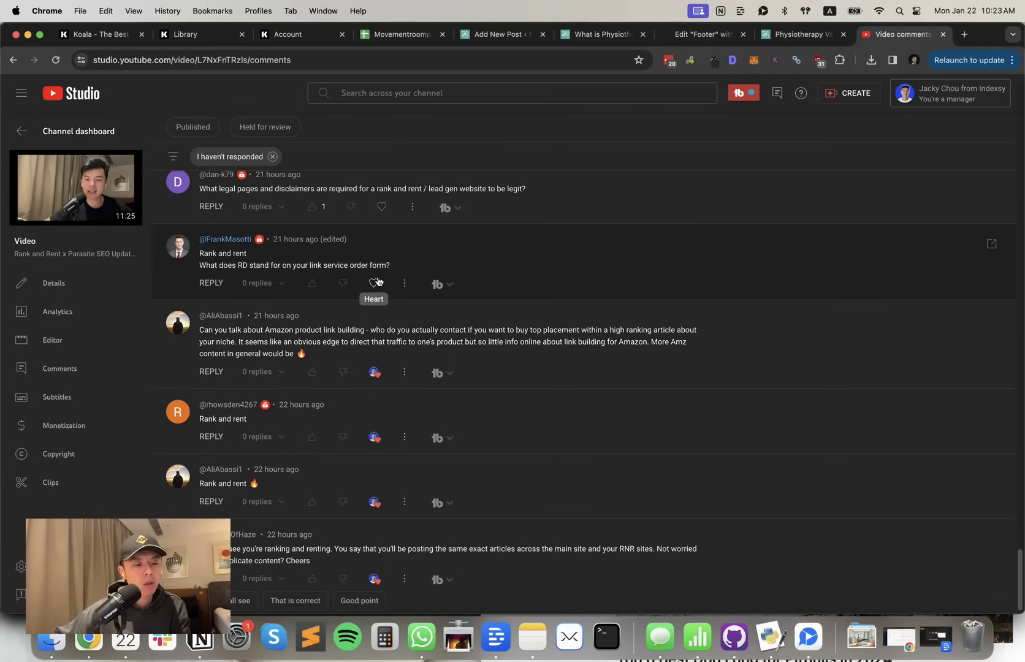
{"action": "scroll", "coordinate": [380, 283], "scroll_direction": "up", "scroll_amount": 2}
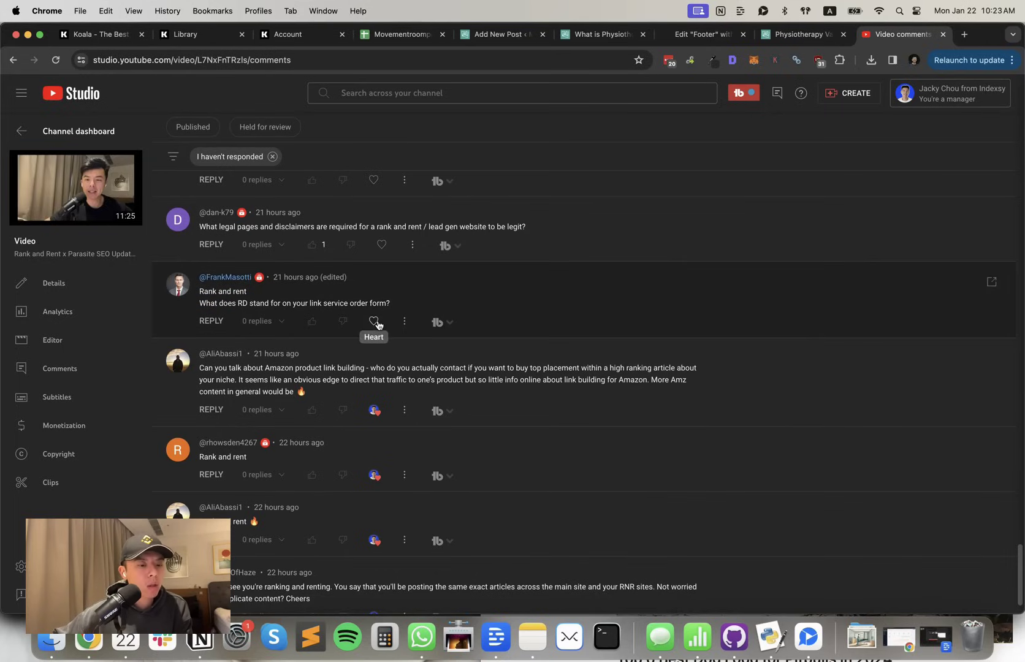
{"action": "left_click", "coordinate": [374, 321]}
Heart the question about which legal pages and disclaimers a rank and rent site needs
{"action": "scroll", "coordinate": [380, 324], "scroll_direction": "up", "scroll_amount": 1}
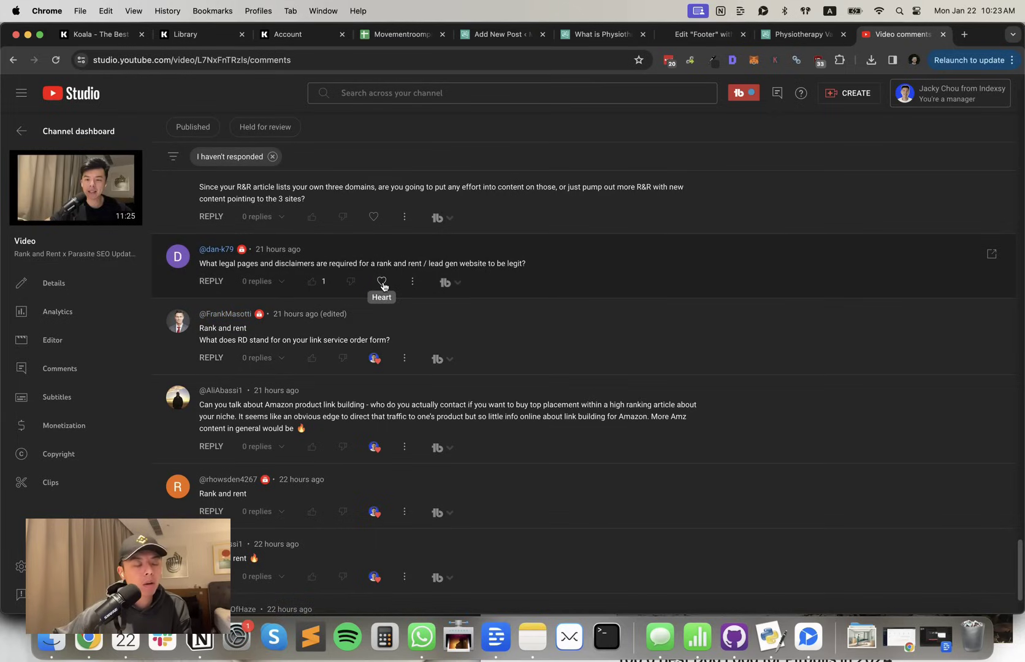
{"action": "scroll", "coordinate": [367, 315], "scroll_direction": "up", "scroll_amount": 1}
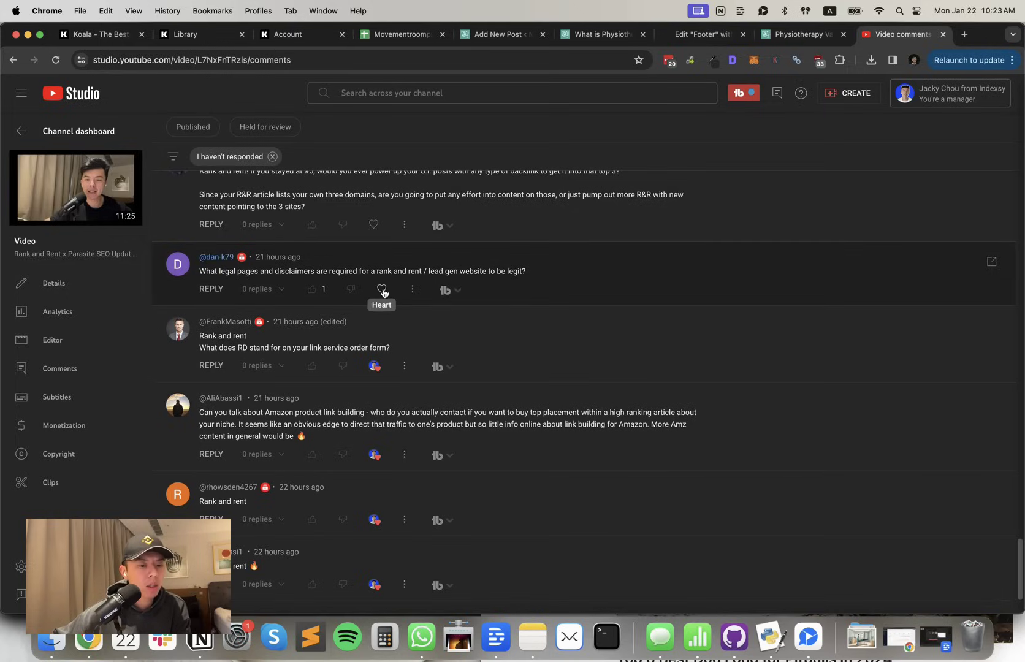
{"action": "left_click", "coordinate": [382, 289]}
{"action": "scroll", "coordinate": [429, 297], "scroll_direction": "up", "scroll_amount": 3}
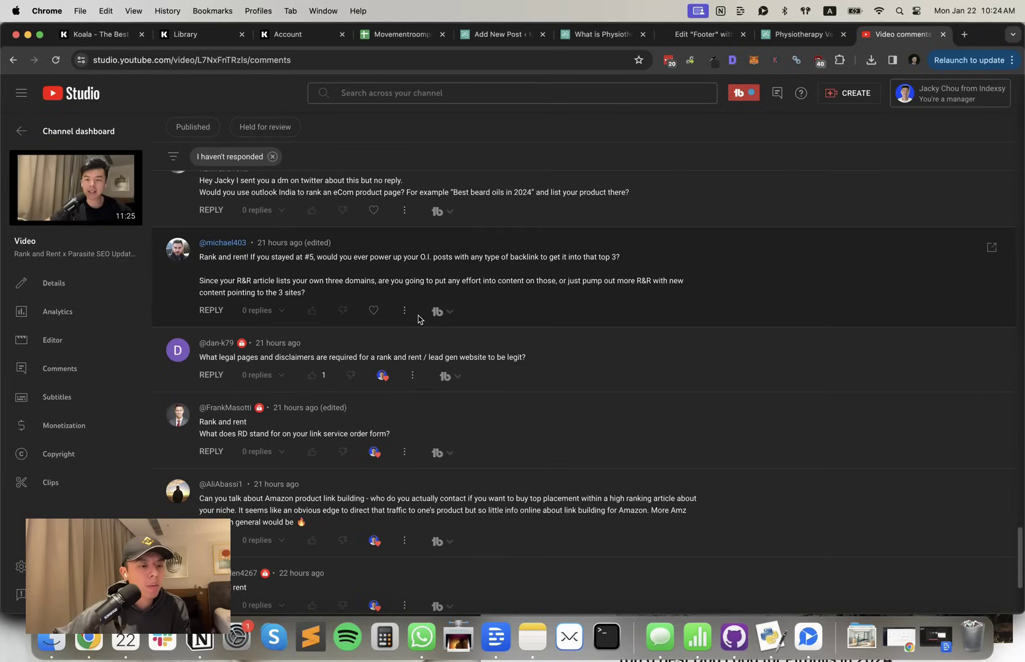
Heart the question about boosting O.I. posts into the top 3 with backlinks, then highlight the unanswered-Twitter-DM line
{"action": "left_click", "coordinate": [381, 314]}
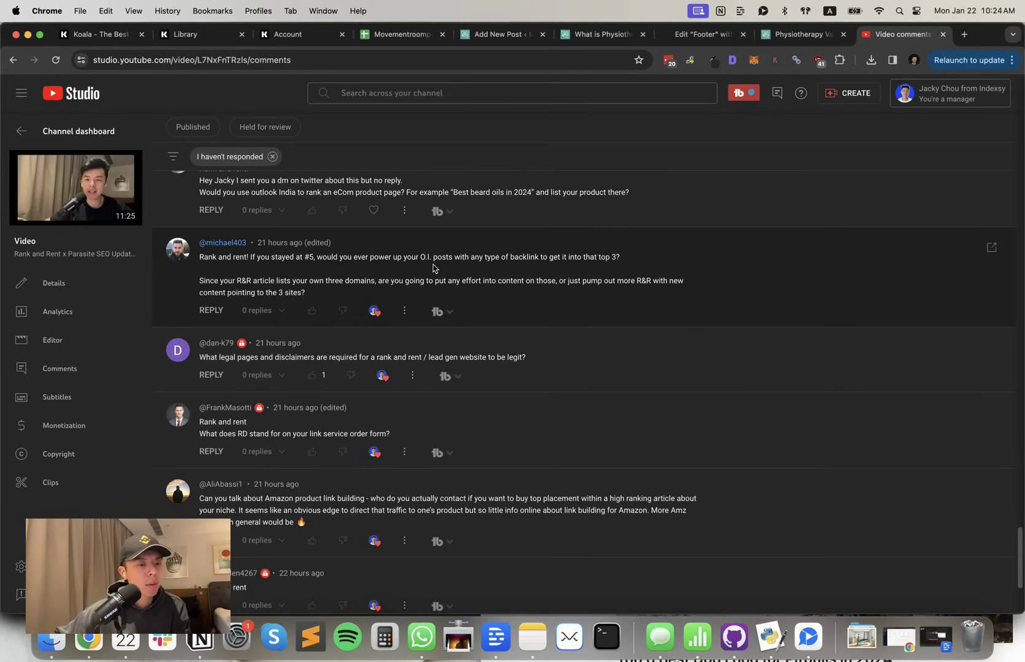
{"action": "scroll", "coordinate": [433, 268], "scroll_direction": "up", "scroll_amount": 3}
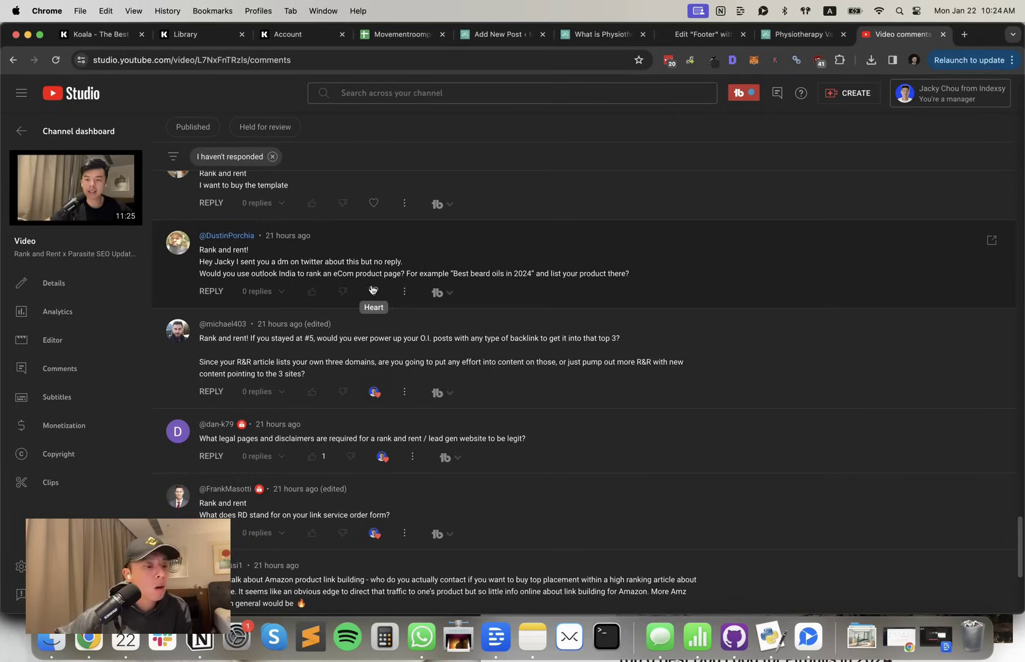
{"action": "triple_click", "coordinate": [286, 265]}
Heart the outlook India eCom ranking question and the 'I want to buy the template' comment
{"action": "left_click", "coordinate": [514, 262]}
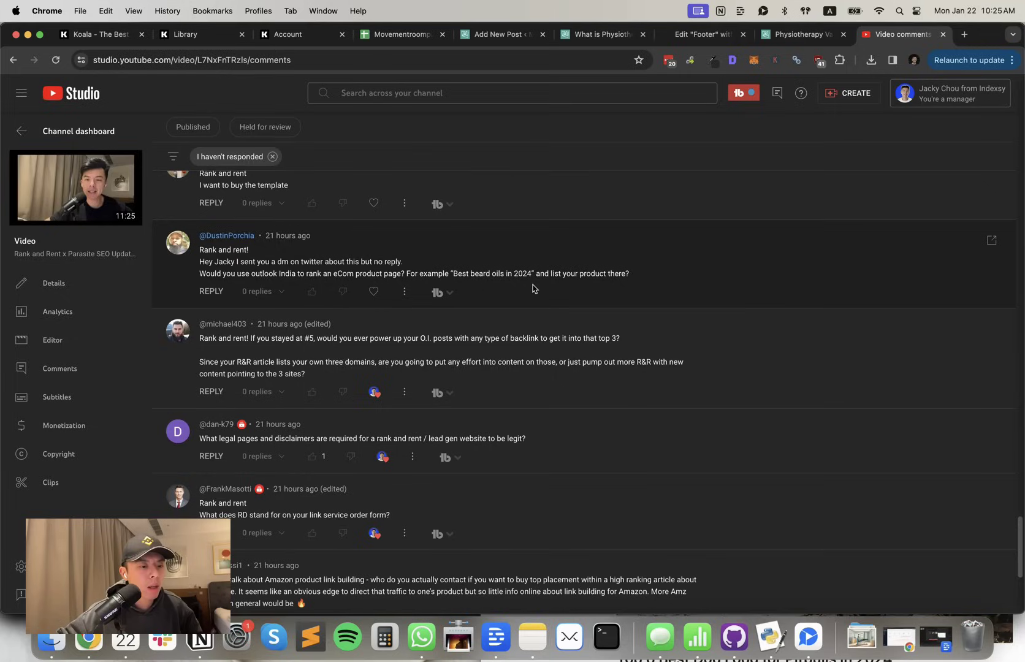
{"action": "left_click", "coordinate": [381, 295]}
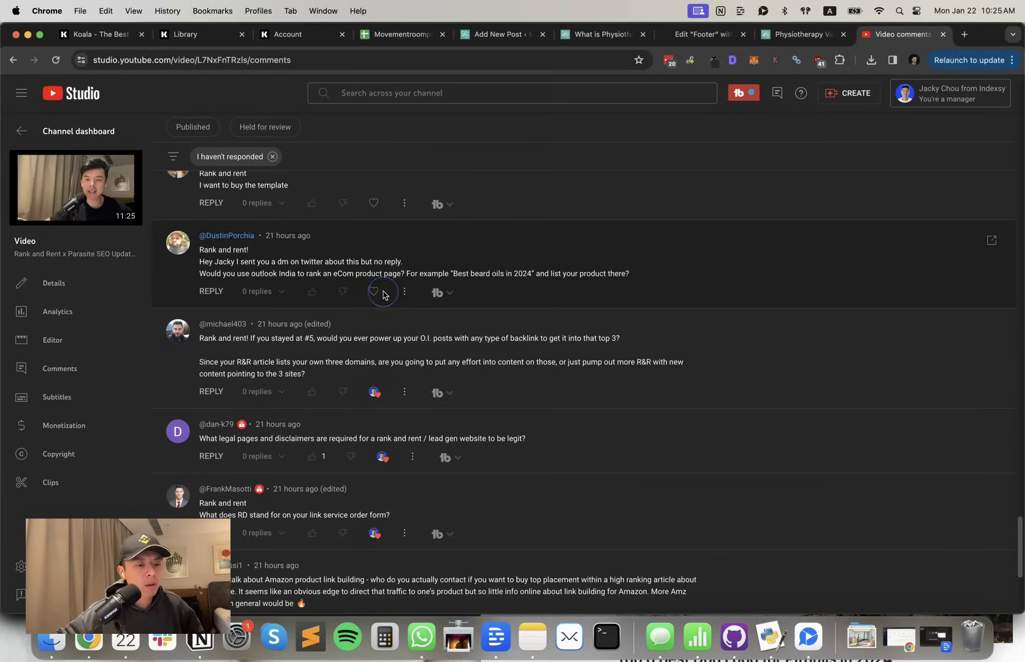
{"action": "scroll", "coordinate": [386, 291], "scroll_direction": "up", "scroll_amount": 1}
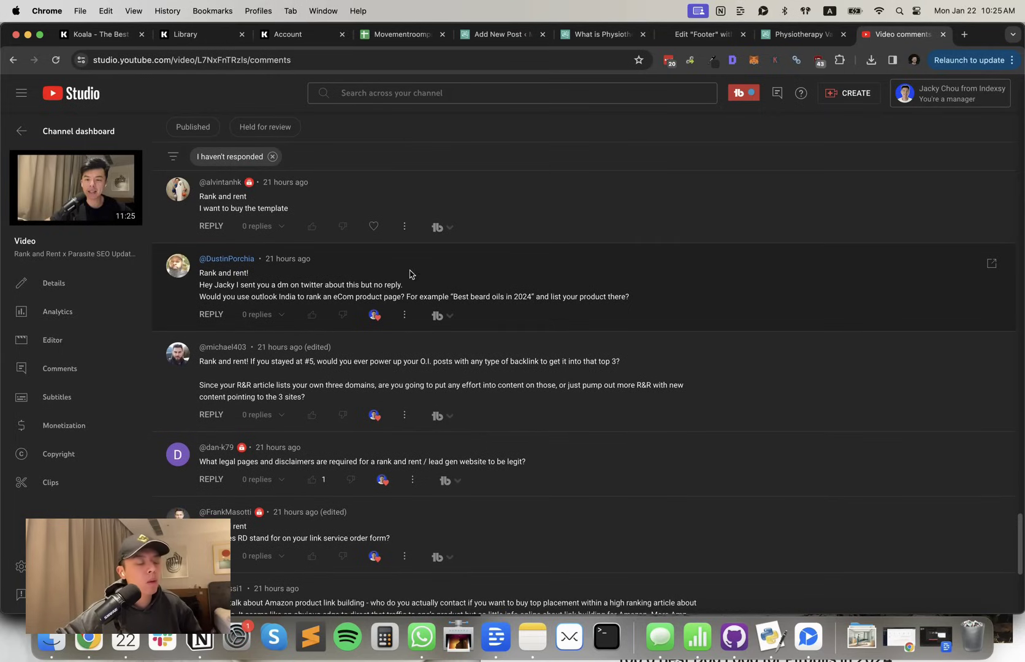
{"action": "scroll", "coordinate": [408, 288], "scroll_direction": "up", "scroll_amount": 3}
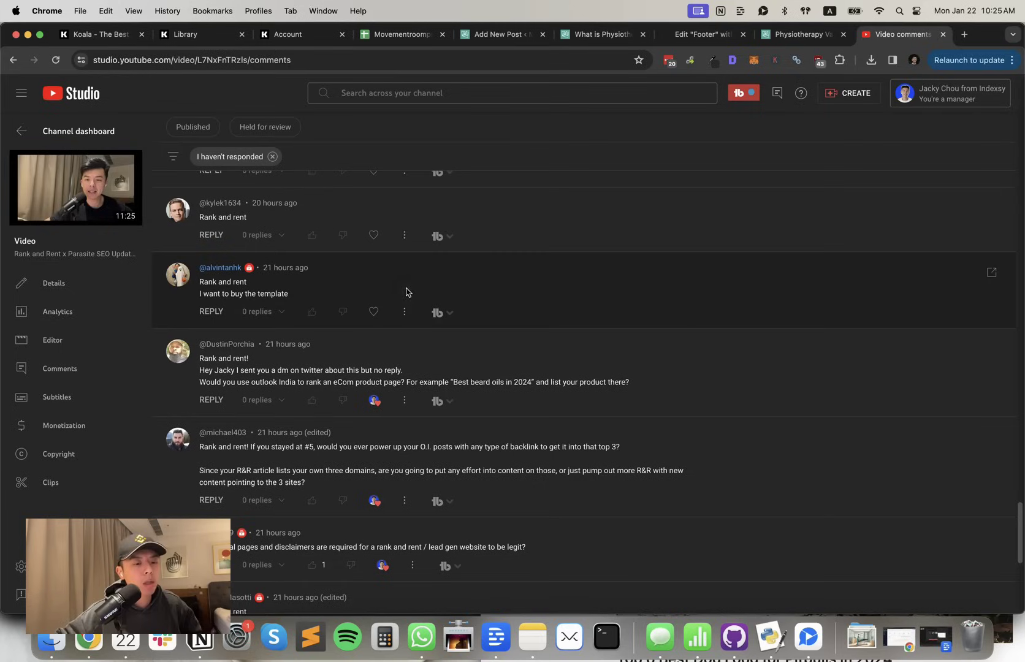
{"action": "left_click", "coordinate": [377, 315]}
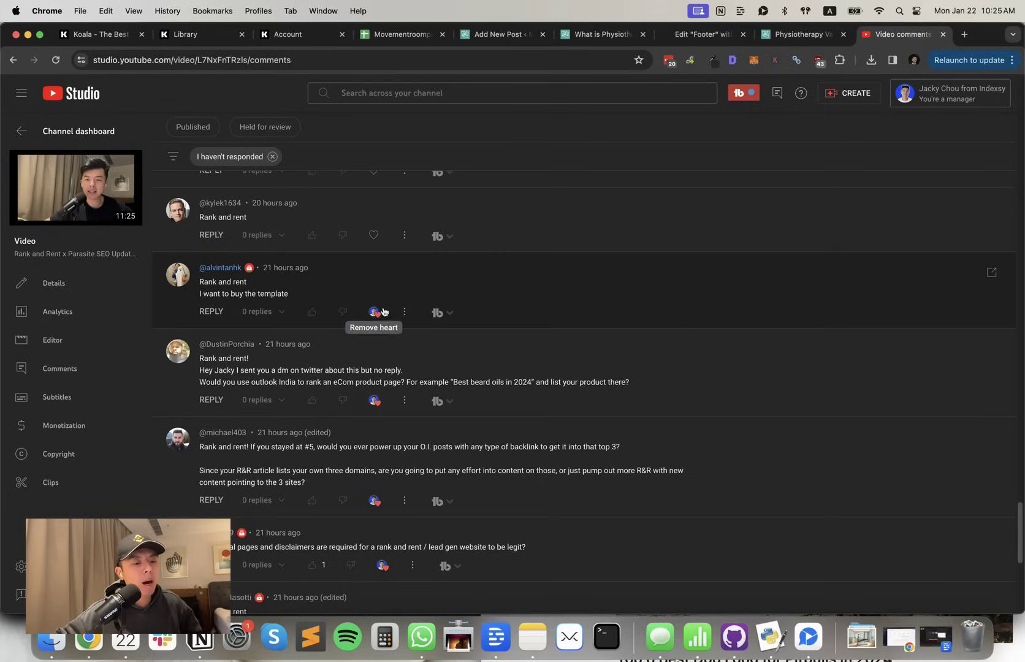
Heart two 'Rank and rent' comments, 'Rank and Rent for the Algo!!', and the $300 ads-versus-parasite-SEO question
{"action": "scroll", "coordinate": [382, 311], "scroll_direction": "up", "scroll_amount": 2}
{"action": "left_click", "coordinate": [375, 277]}
{"action": "scroll", "coordinate": [378, 264], "scroll_direction": "up", "scroll_amount": 1}
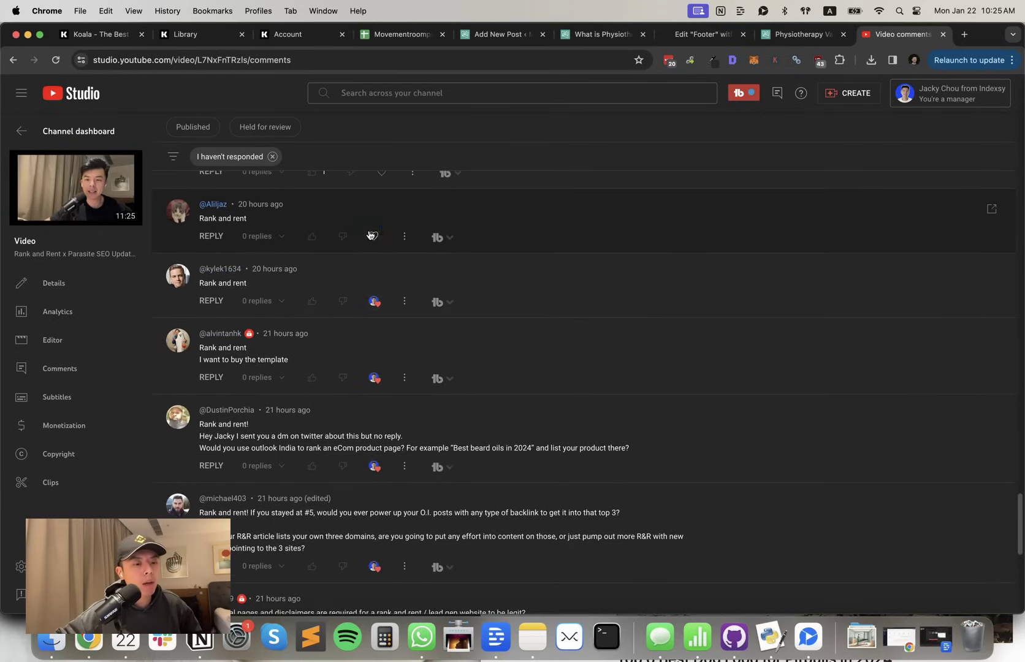
{"action": "left_click", "coordinate": [370, 233]}
{"action": "scroll", "coordinate": [371, 236], "scroll_direction": "up", "scroll_amount": 2}
{"action": "left_click", "coordinate": [381, 222]}
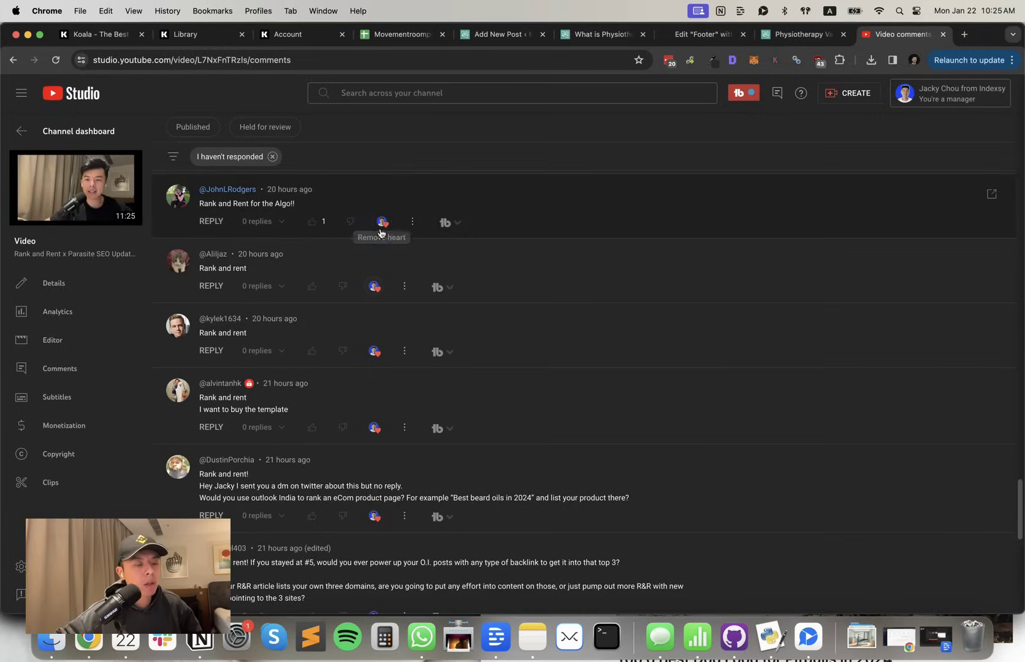
{"action": "scroll", "coordinate": [379, 233], "scroll_direction": "up", "scroll_amount": 4}
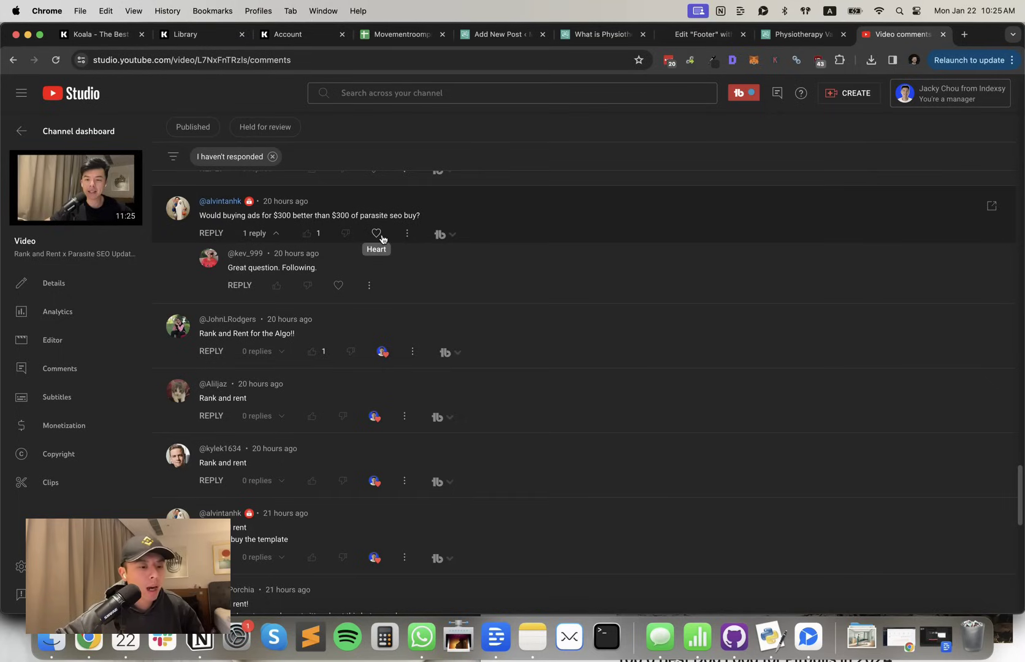
{"action": "left_click", "coordinate": [381, 237]}
{"action": "scroll", "coordinate": [413, 248], "scroll_direction": "up", "scroll_amount": 1}
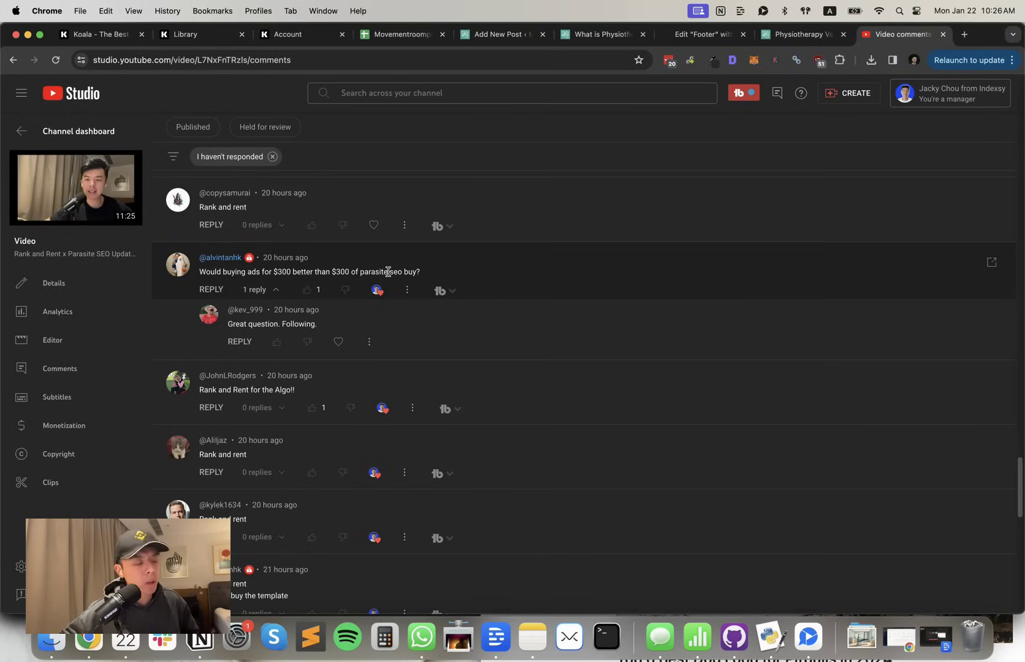
{"action": "scroll", "coordinate": [388, 272], "scroll_direction": "up", "scroll_amount": 1}
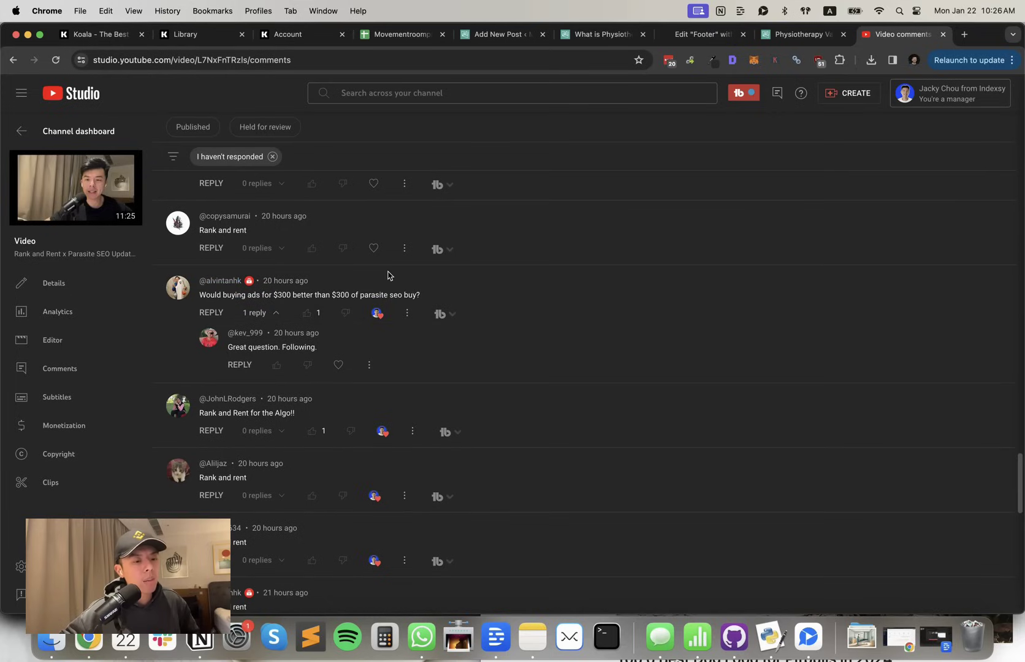
Heart the copysamurai 'Rank and rent' comment above the parasite SEO question
{"action": "scroll", "coordinate": [388, 274], "scroll_direction": "up", "scroll_amount": 1}
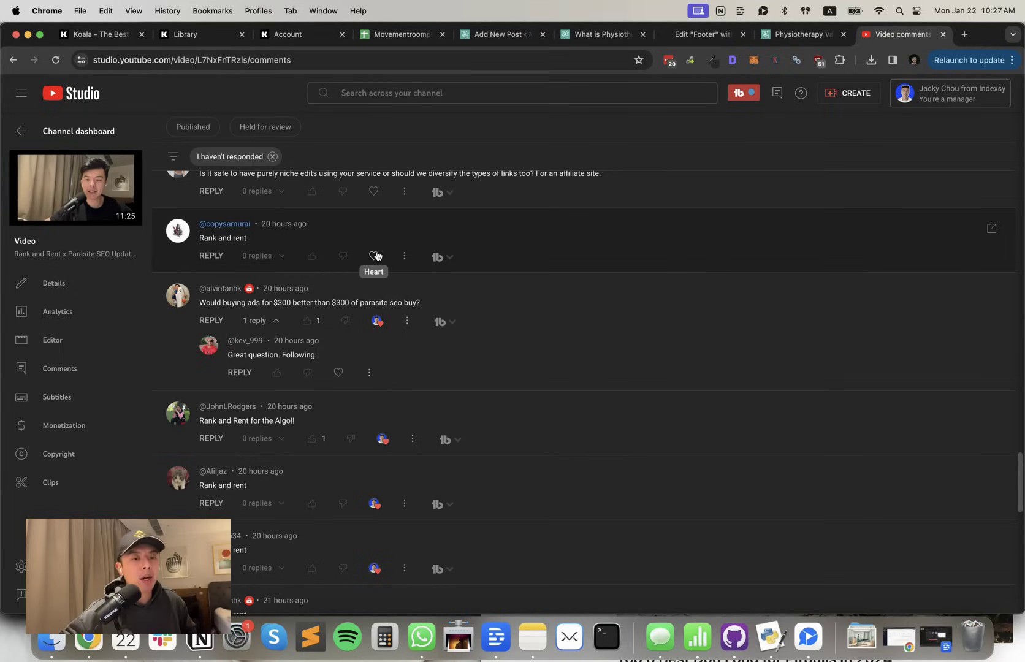
{"action": "left_click", "coordinate": [374, 256]}
{"action": "scroll", "coordinate": [379, 264], "scroll_direction": "up", "scroll_amount": 1}
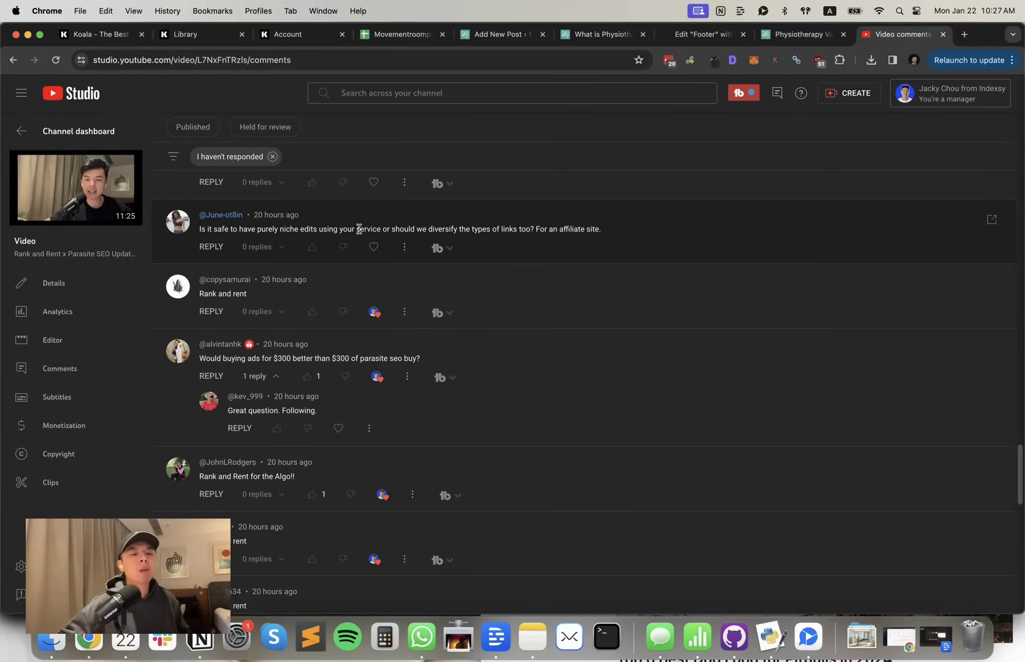
Heart the question about whether purely niche edits are safe for an affiliate site
{"action": "left_click", "coordinate": [374, 246]}
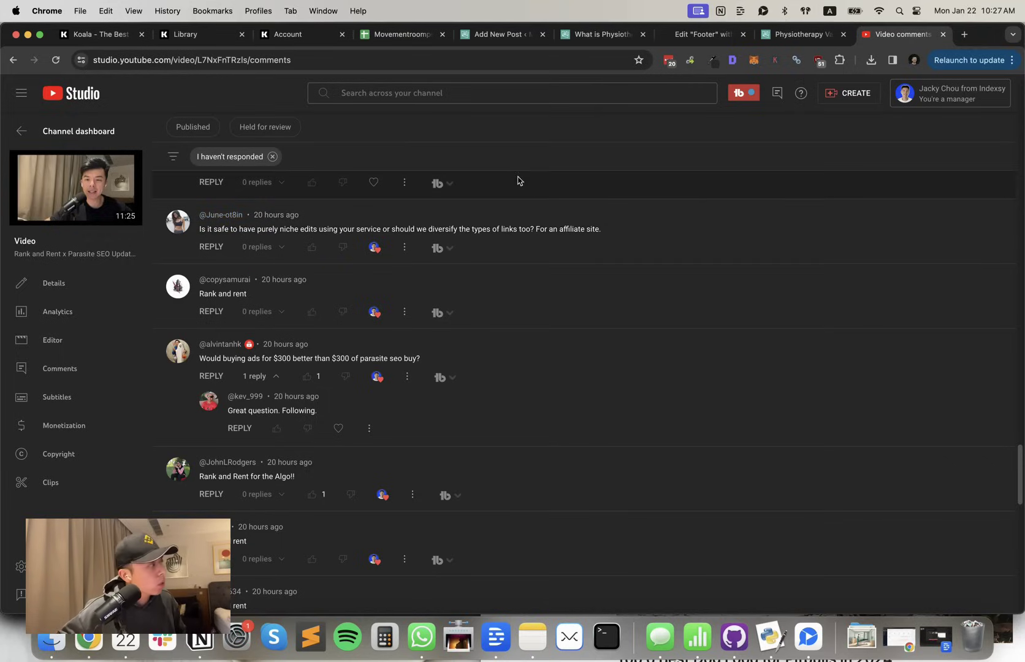